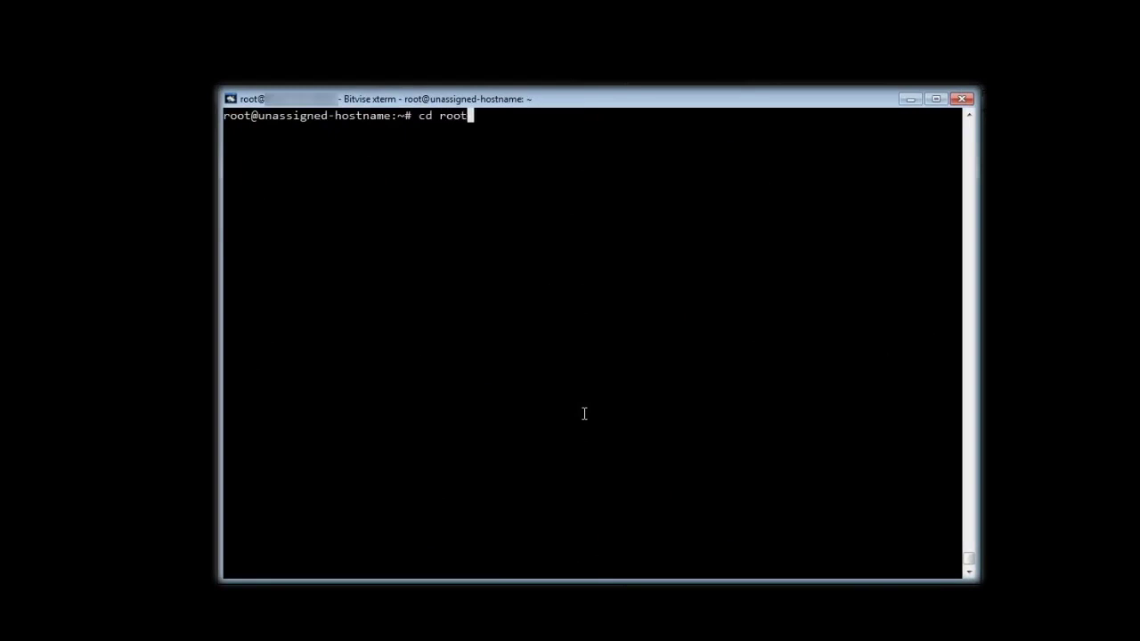
- List the server's root directory with ls -la, then clear the client's log messages
{"action": "key", "text": "Return"}
{"action": "type", "text": "ls -la"}
{"action": "key", "text": "Return"}
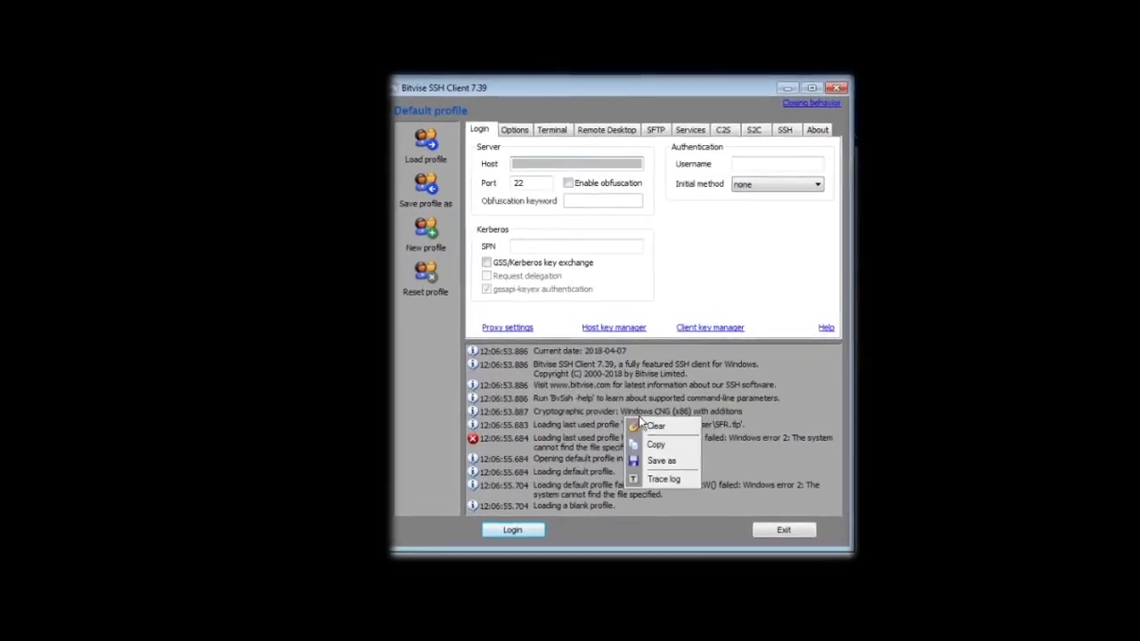
{"action": "left_click", "coordinate": [661, 432]}
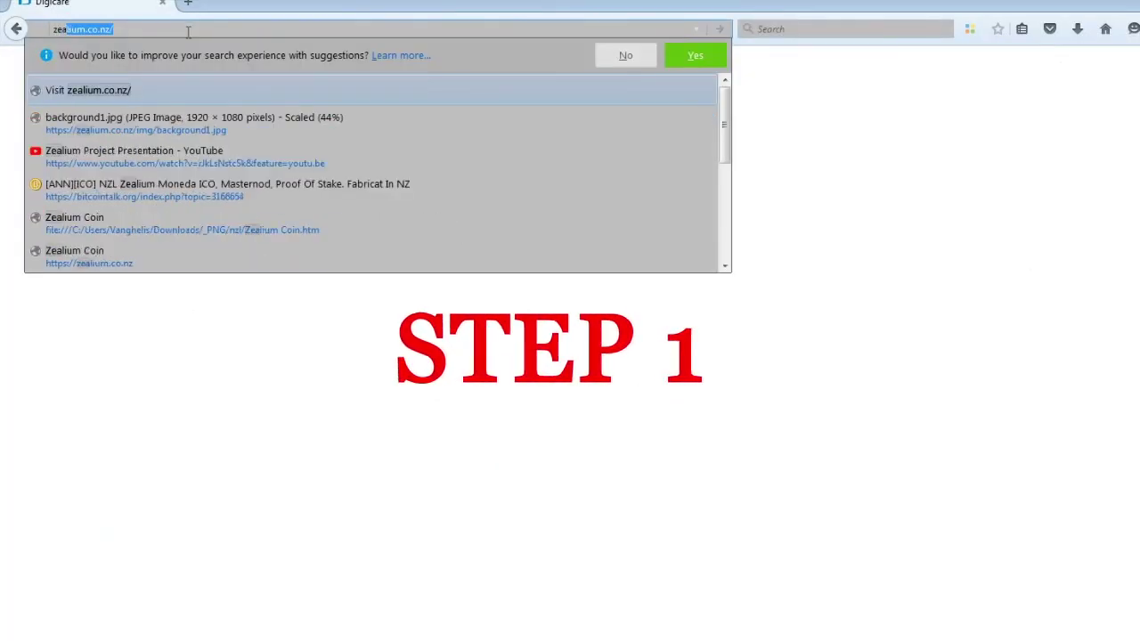
- Download Zealium-v1.0.0.0-win64.exe from the Wallets section of zealium.co.nz and run it
{"action": "type", "text": ".nz"}
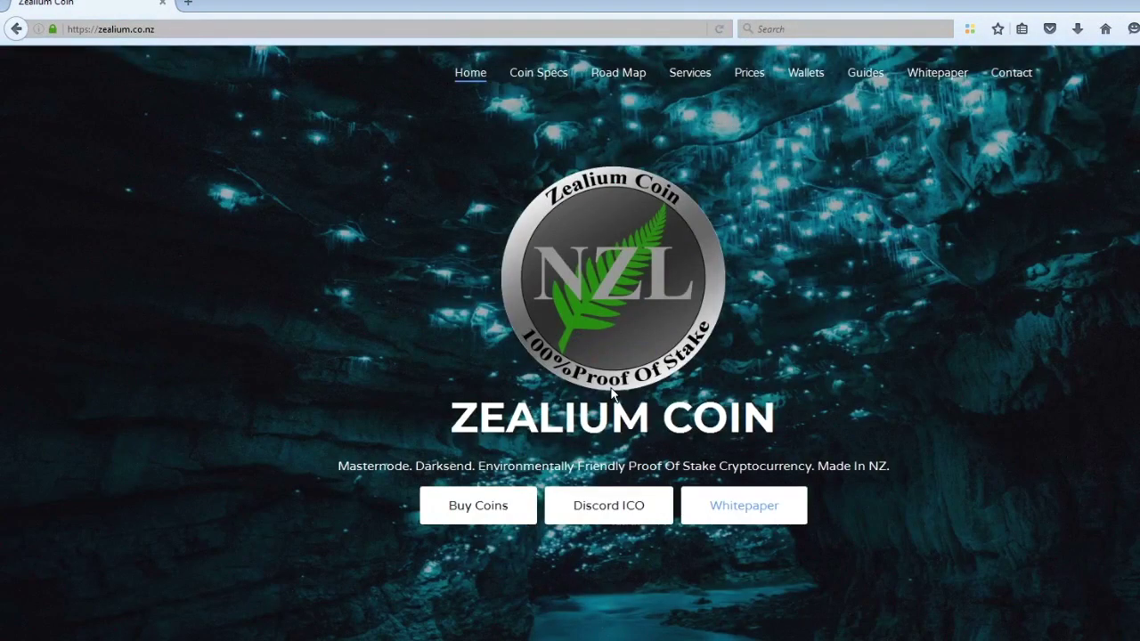
{"action": "left_click", "coordinate": [808, 75]}
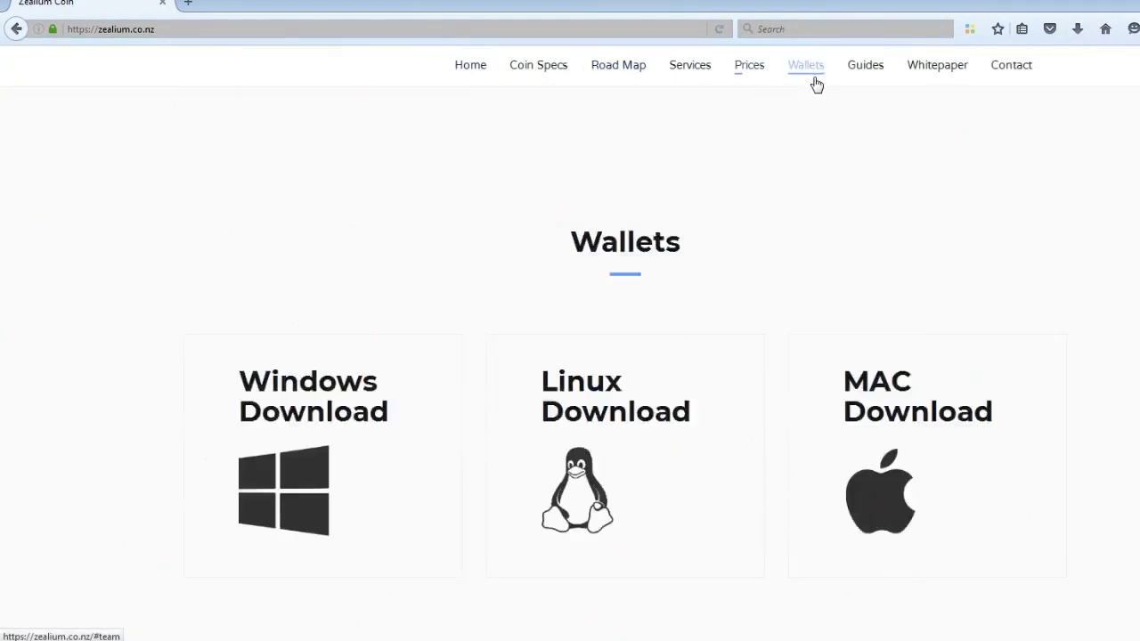
{"action": "left_click", "coordinate": [297, 395]}
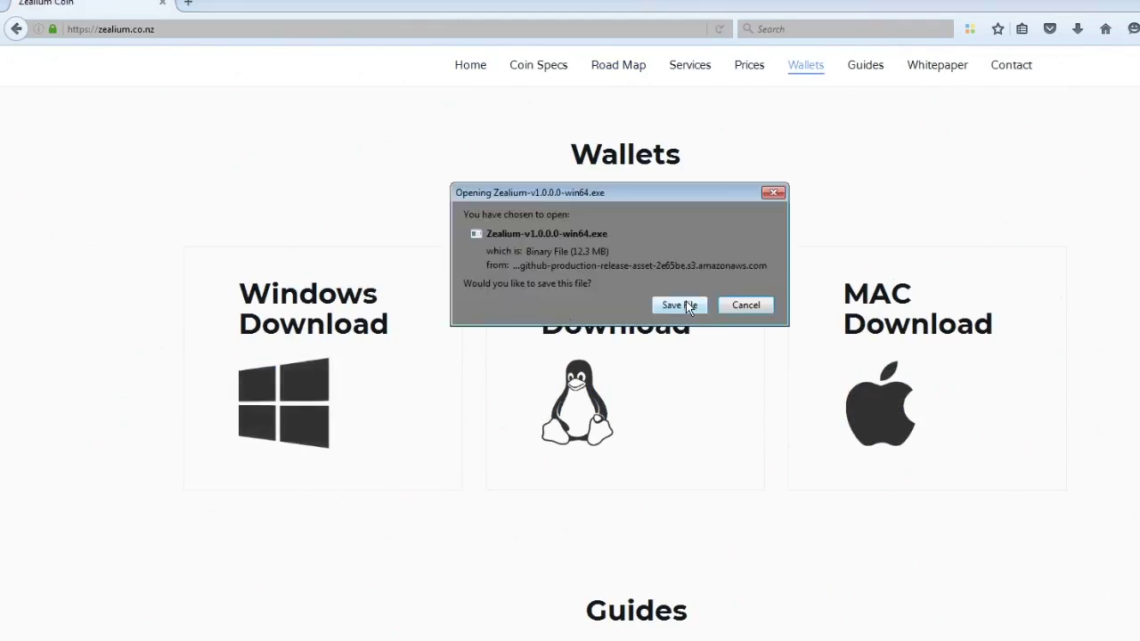
{"action": "left_click", "coordinate": [685, 305]}
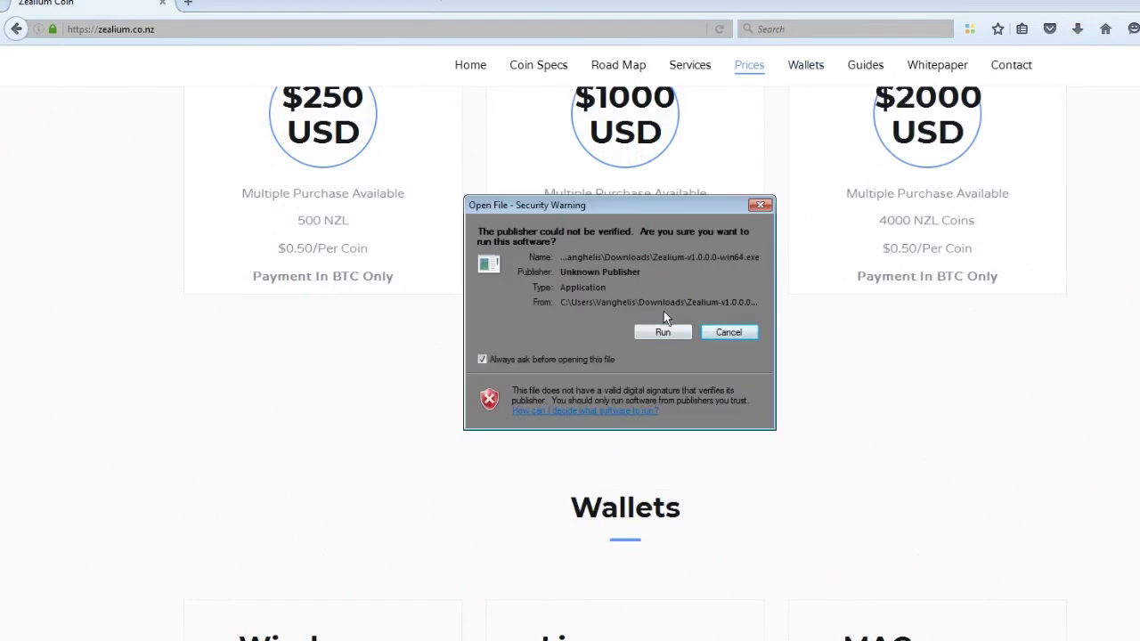
{"action": "left_click", "coordinate": [662, 332]}
- Install Zealium into C:\Zealium and launch it when setup finishes
{"action": "left_click", "coordinate": [702, 445]}
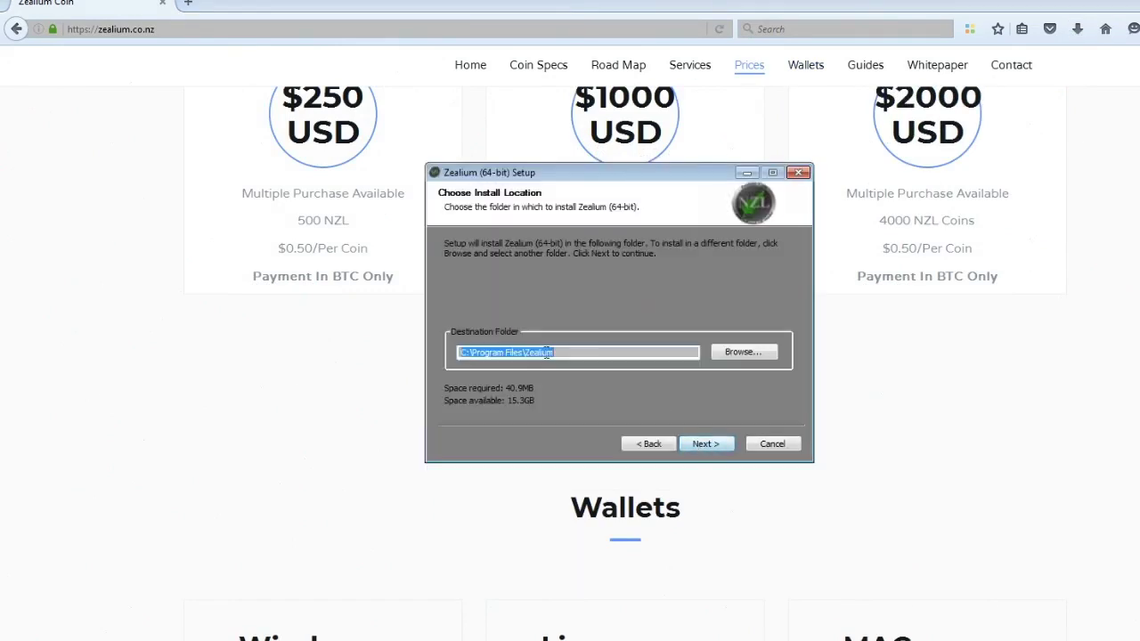
{"action": "left_click", "coordinate": [571, 353]}
{"action": "left_click_drag", "start_coordinate": [524, 354], "coordinate": [472, 361]}
{"action": "key", "text": "BackSpace"}
{"action": "left_click", "coordinate": [716, 446]}
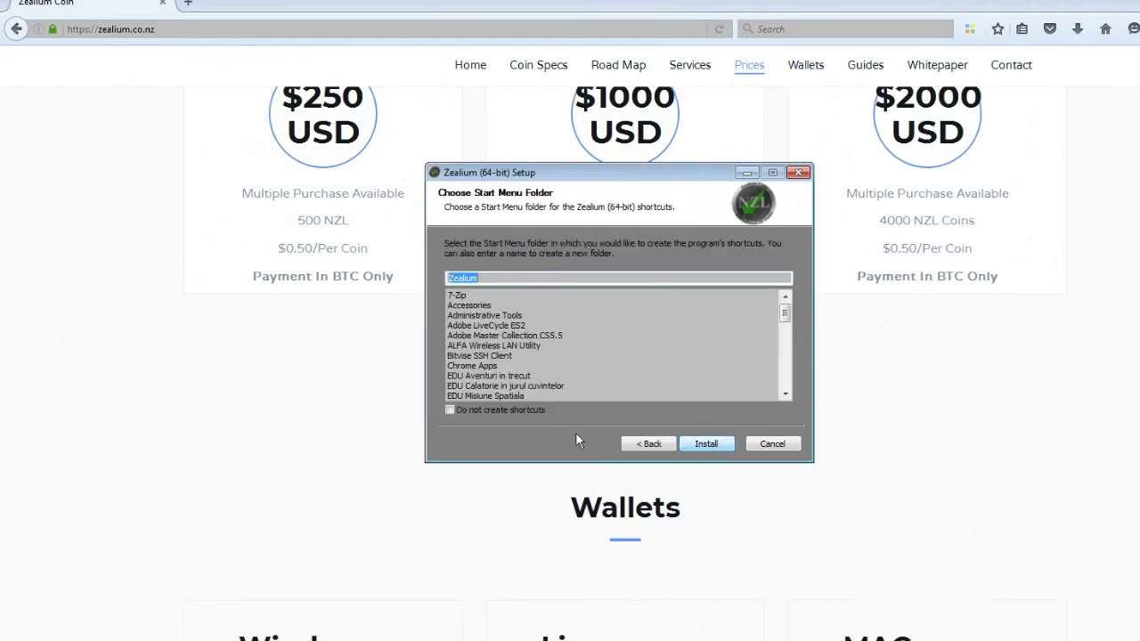
{"action": "left_click", "coordinate": [706, 444]}
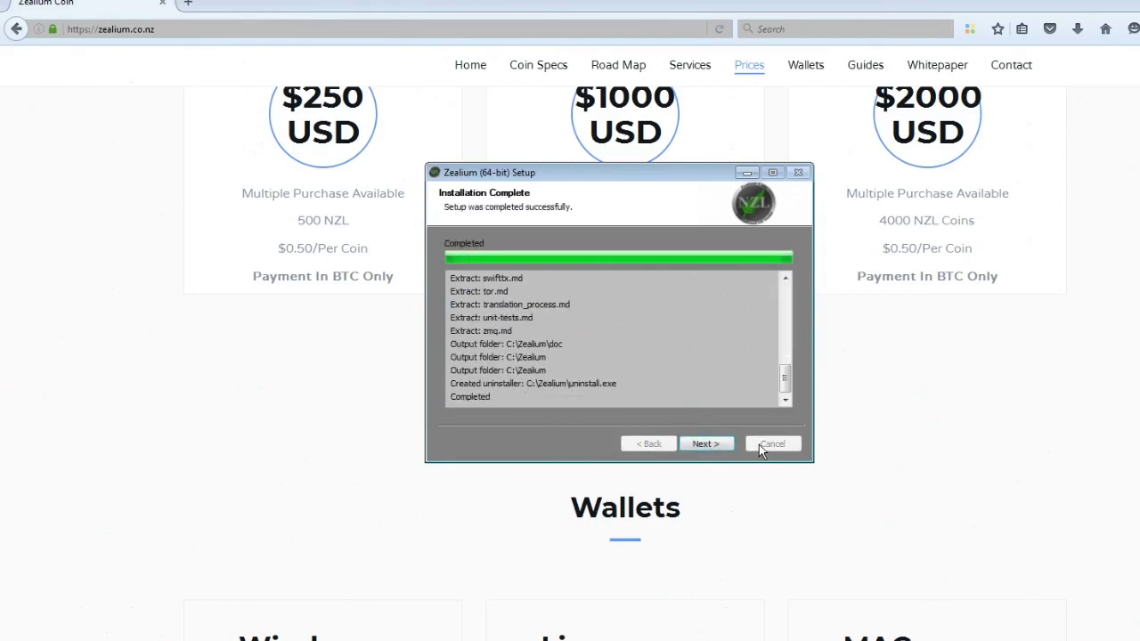
{"action": "left_click", "coordinate": [714, 448]}
{"action": "left_click", "coordinate": [714, 447]}
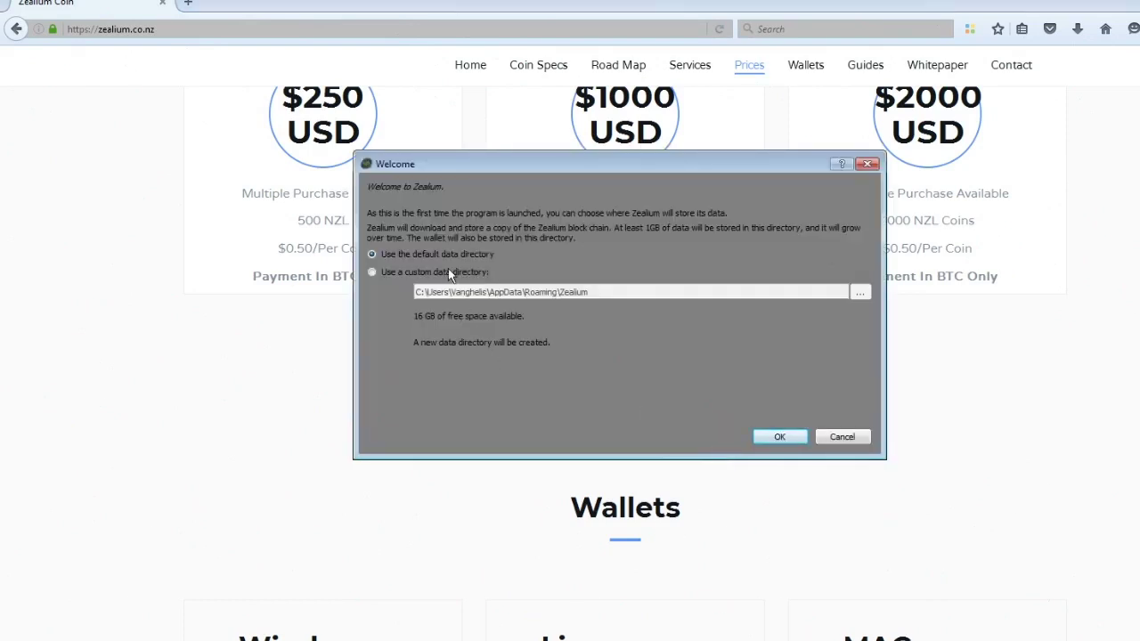
- Choose a custom data directory named Zealium_mn
{"action": "left_click", "coordinate": [448, 272]}
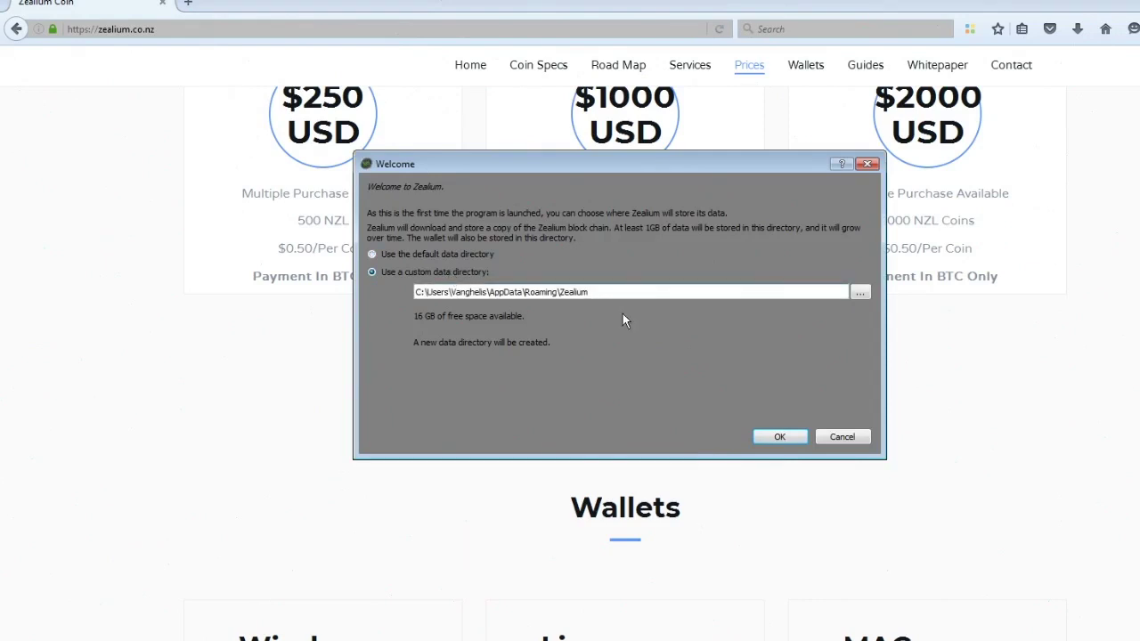
{"action": "type", "text": "_mn"}
{"action": "left_click", "coordinate": [782, 437]}
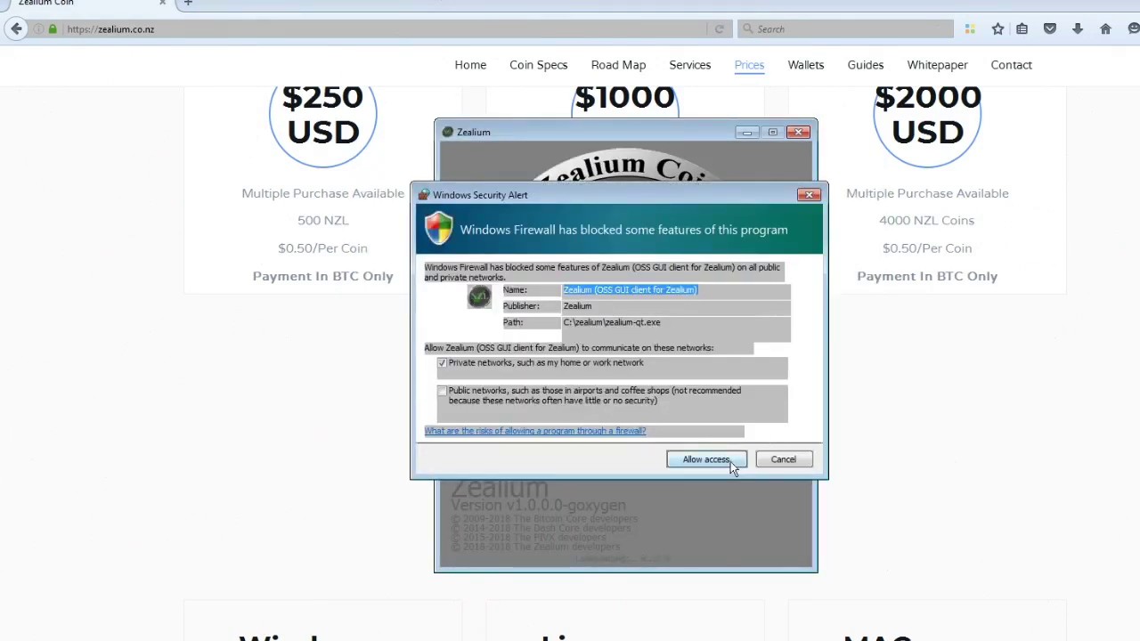
- Allow Zealium through the firewall and enable coin control features and the Masternodes tab in Options
{"action": "left_click", "coordinate": [728, 460]}
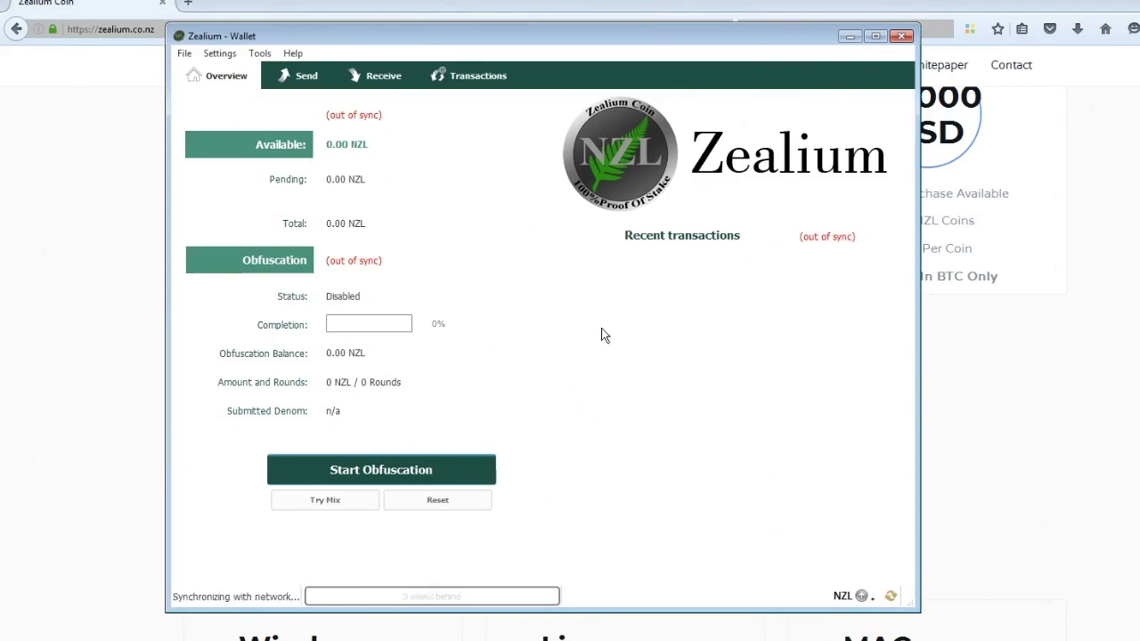
{"action": "left_click", "coordinate": [259, 53]}
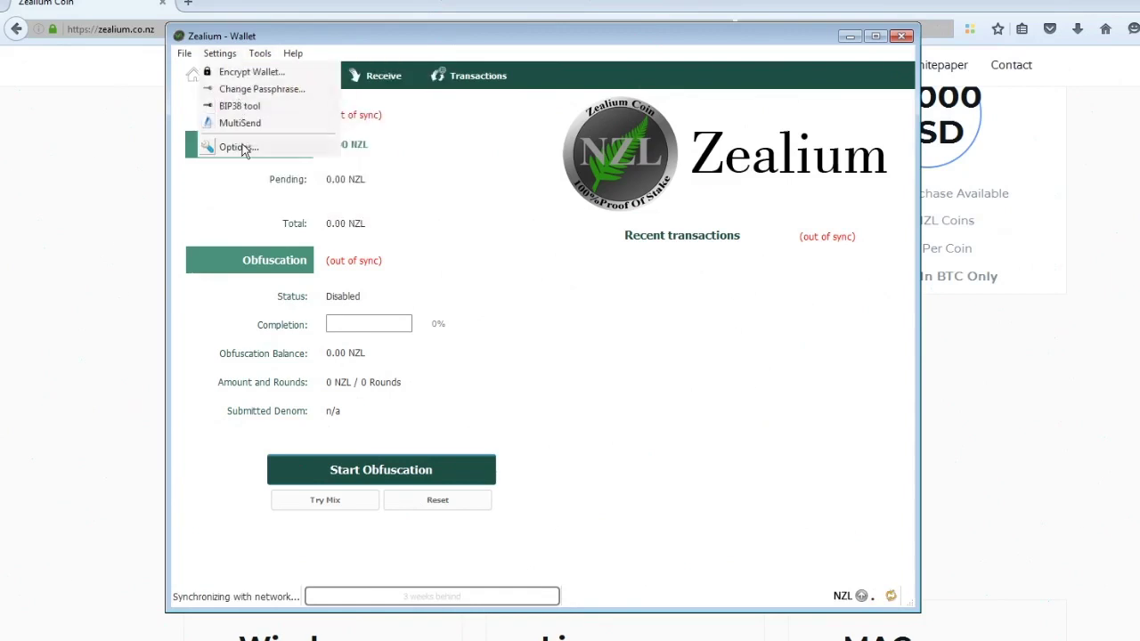
{"action": "left_click", "coordinate": [246, 148]}
{"action": "left_click", "coordinate": [470, 209]}
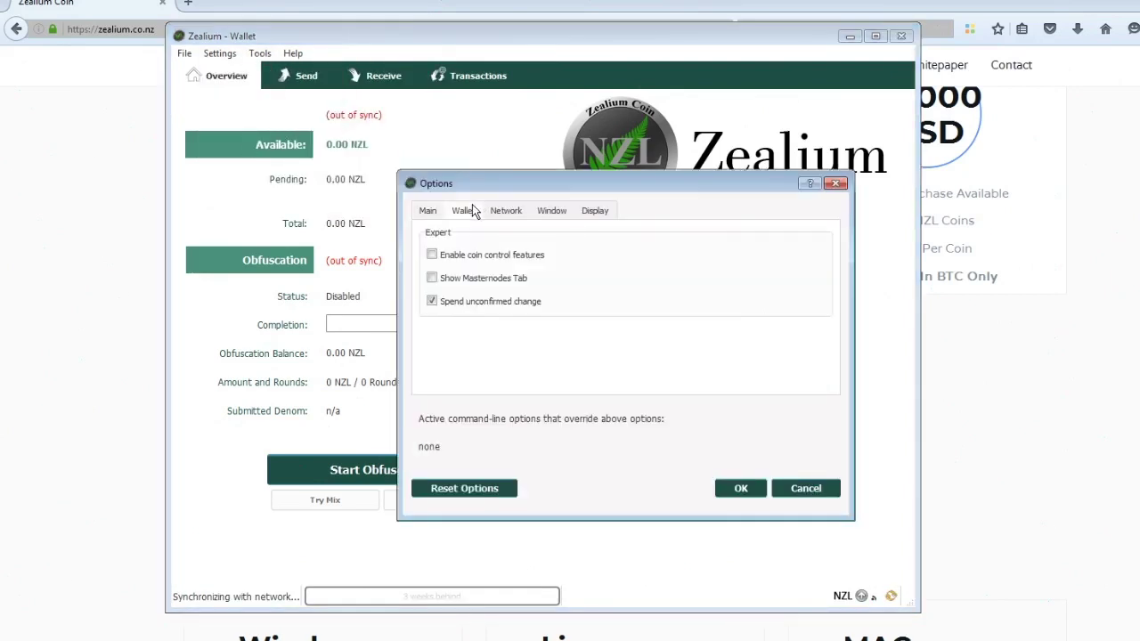
{"action": "left_click", "coordinate": [432, 255]}
{"action": "left_click", "coordinate": [432, 279]}
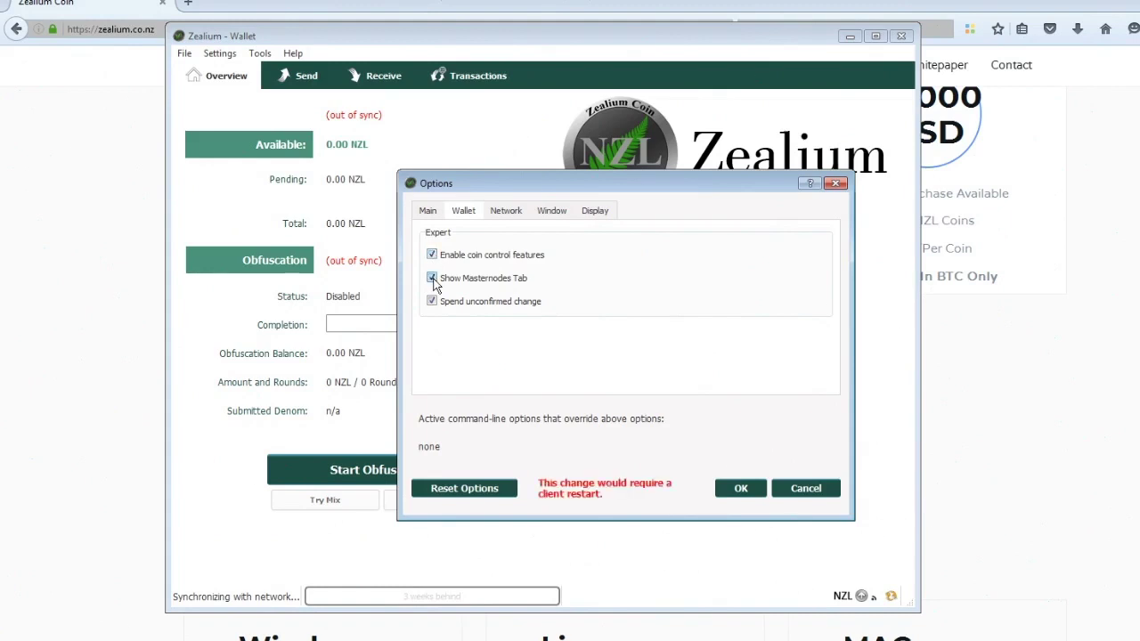
{"action": "left_click", "coordinate": [741, 490]}
{"action": "left_click", "coordinate": [258, 53]}
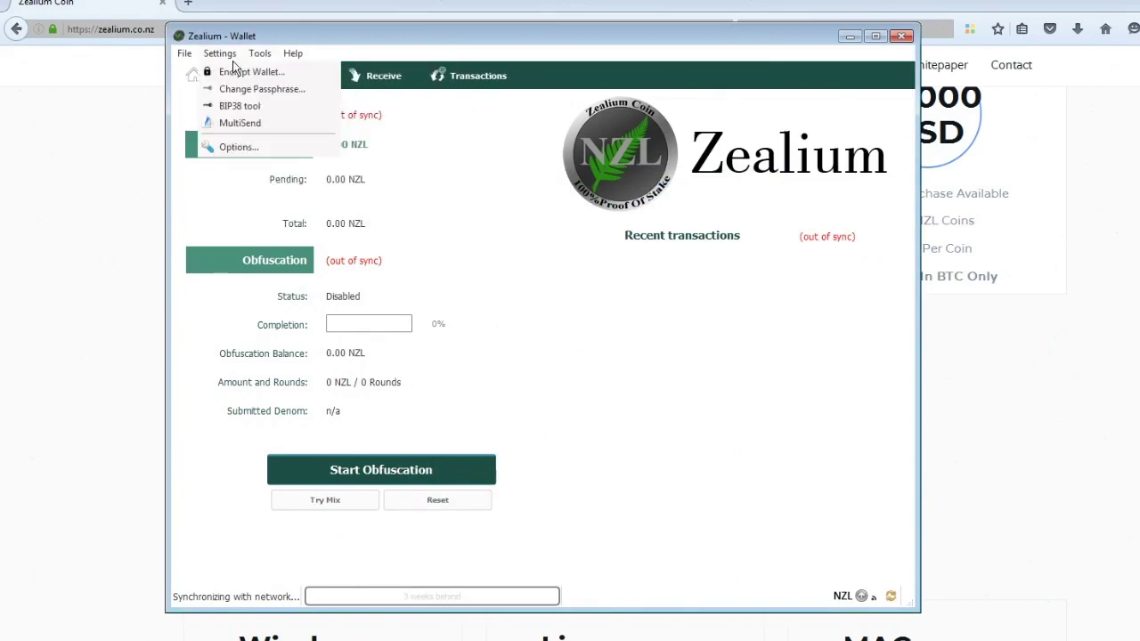
- Encrypt the wallet with a new passphrase and confirm the encryption
{"action": "left_click", "coordinate": [234, 73]}
{"action": "left_click", "coordinate": [497, 318]}
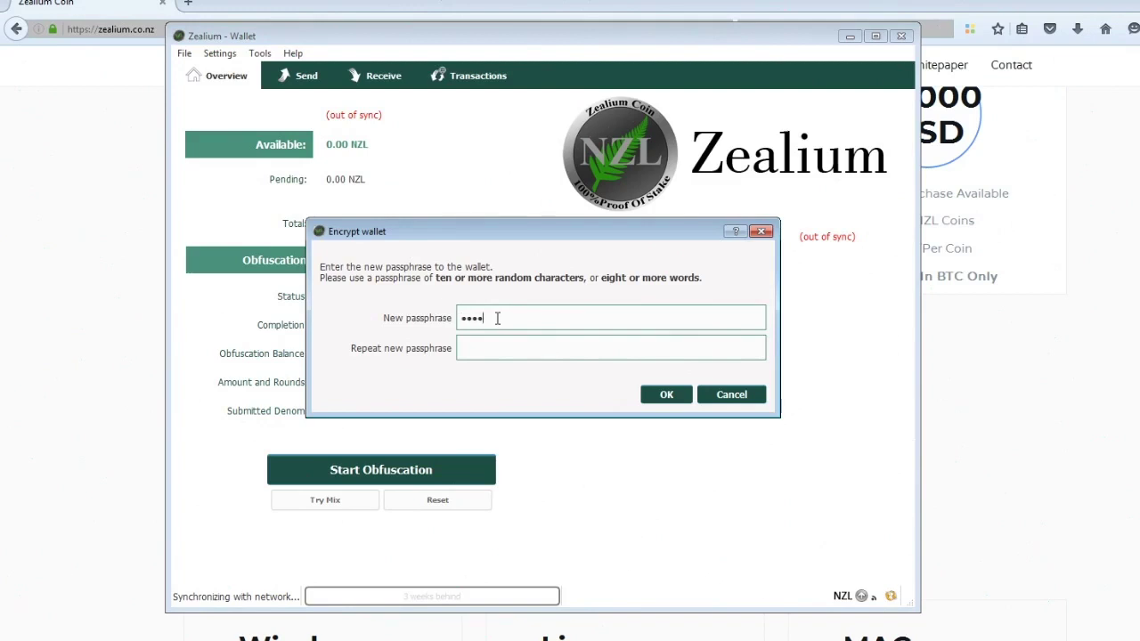
{"action": "type", "text": "*****"}
{"action": "left_click", "coordinate": [669, 390]}
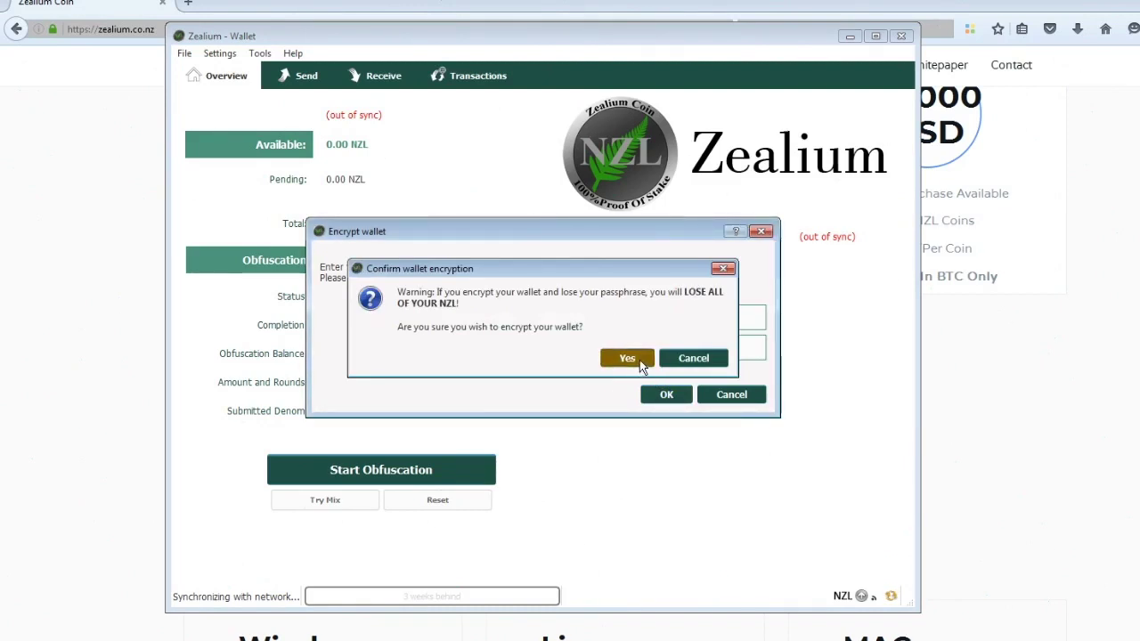
{"action": "left_click", "coordinate": [640, 359]}
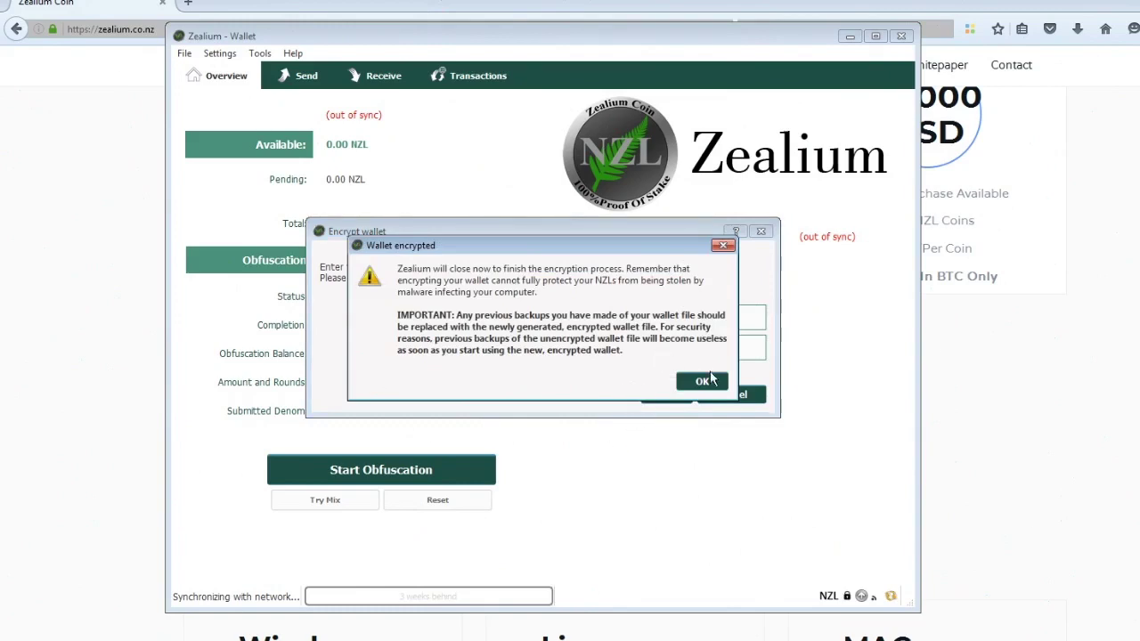
- Let the wallet close, relaunch zealium-qt.exe from C:\Zealium and allow firewall access
{"action": "left_click", "coordinate": [702, 381]}
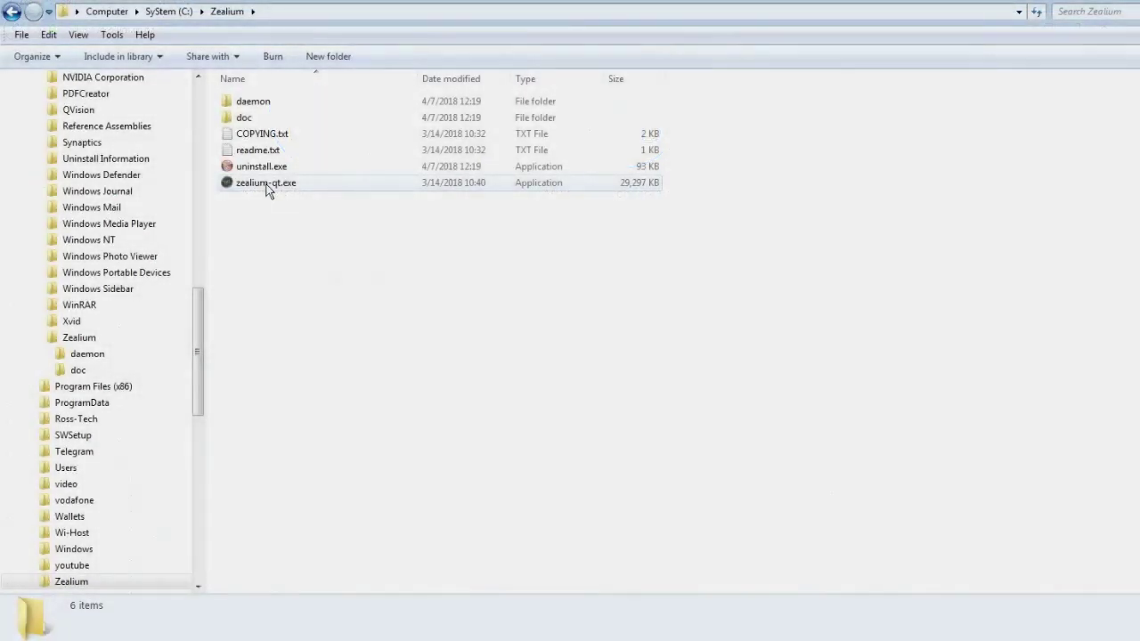
{"action": "double_click", "coordinate": [265, 185]}
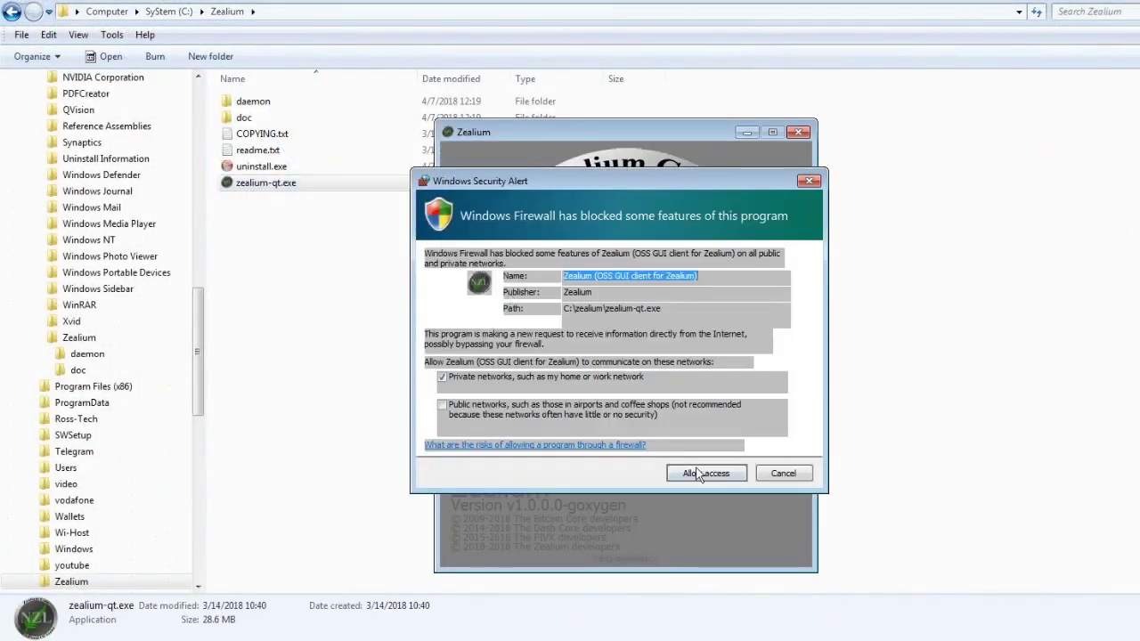
{"action": "left_click", "coordinate": [700, 473]}
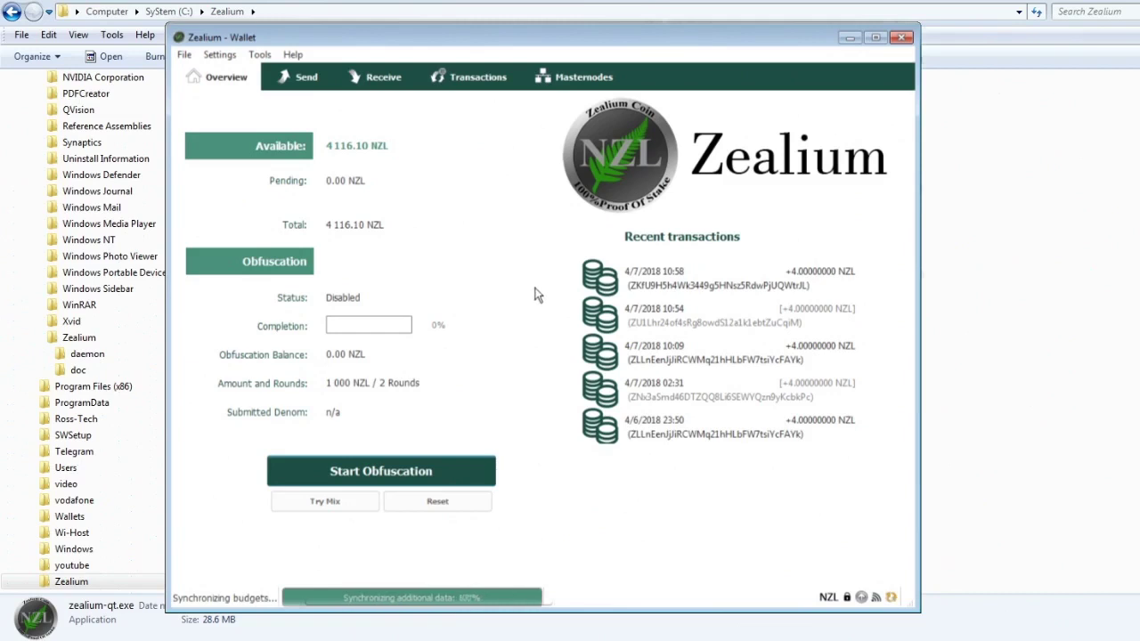
- Unlock the wallet with its passphrase for anonymization and staking only
{"action": "left_click", "coordinate": [264, 55]}
{"action": "mouse_move", "coordinate": [222, 54]}
{"action": "left_click", "coordinate": [242, 104]}
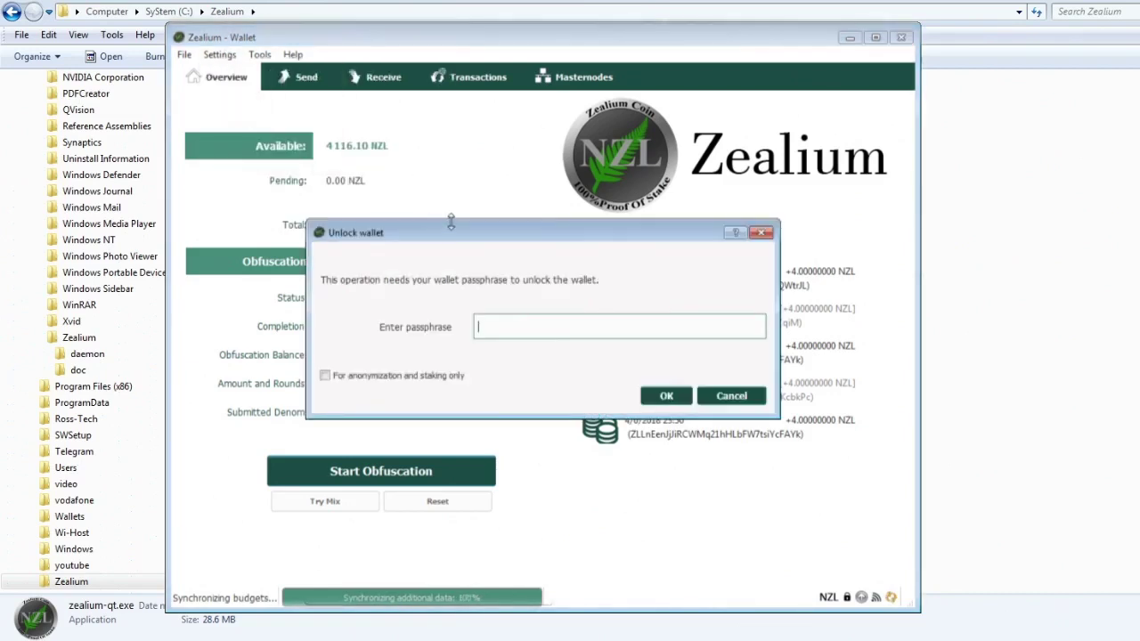
{"action": "type", "text": "*********"}
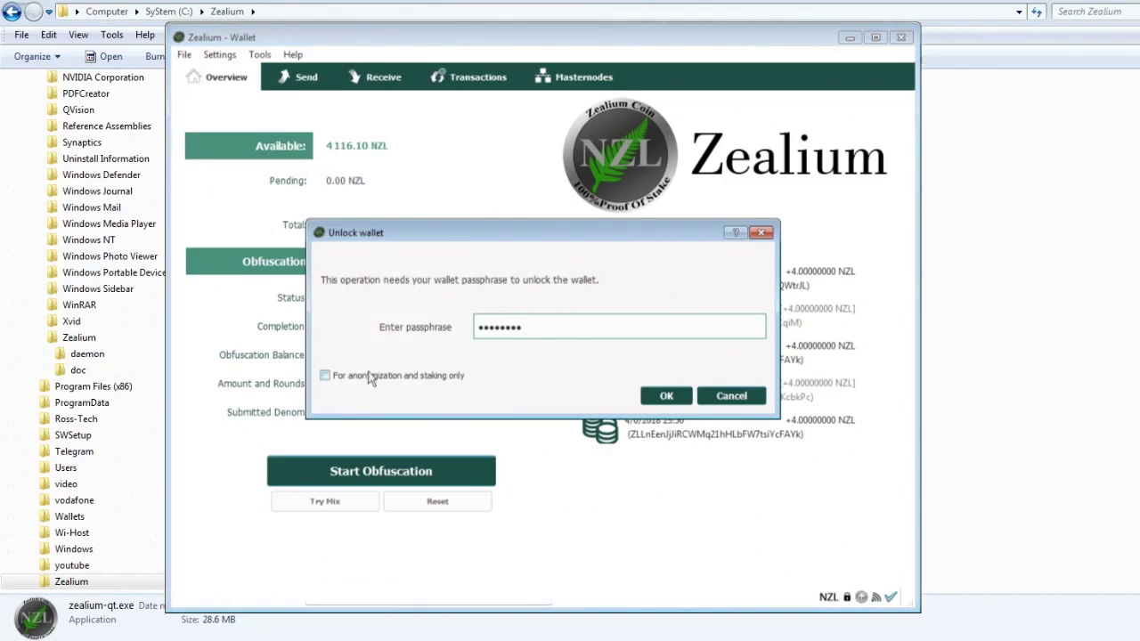
{"action": "left_click", "coordinate": [371, 378]}
{"action": "left_click", "coordinate": [657, 399]}
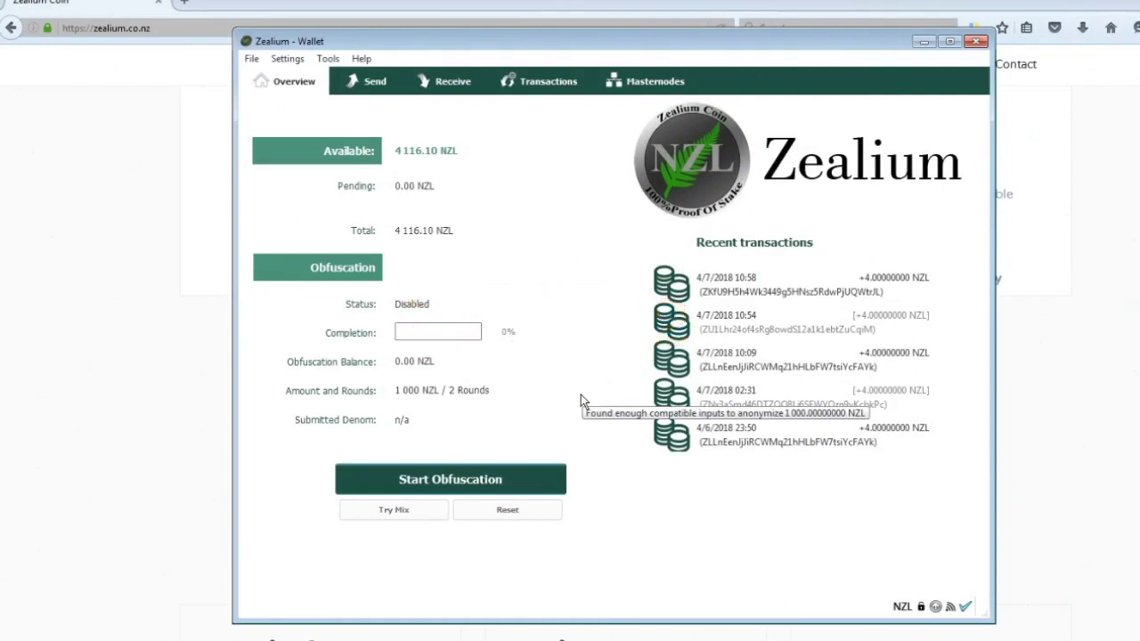
- Create a new payment request and copy its fresh receiving address
{"action": "left_click", "coordinate": [448, 83]}
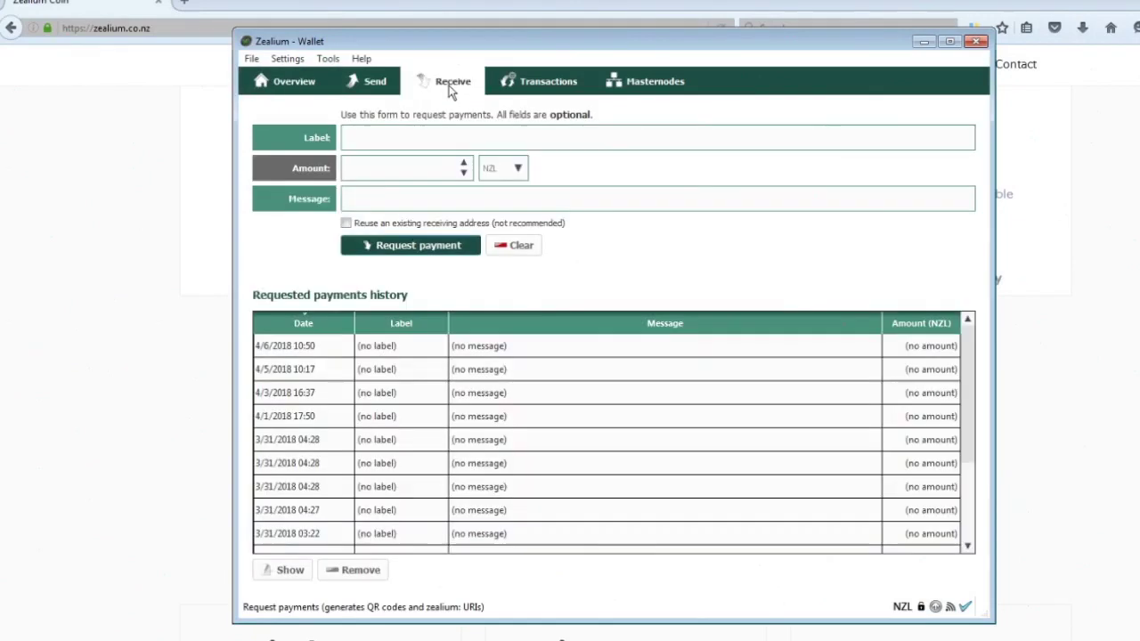
{"action": "left_click", "coordinate": [436, 249]}
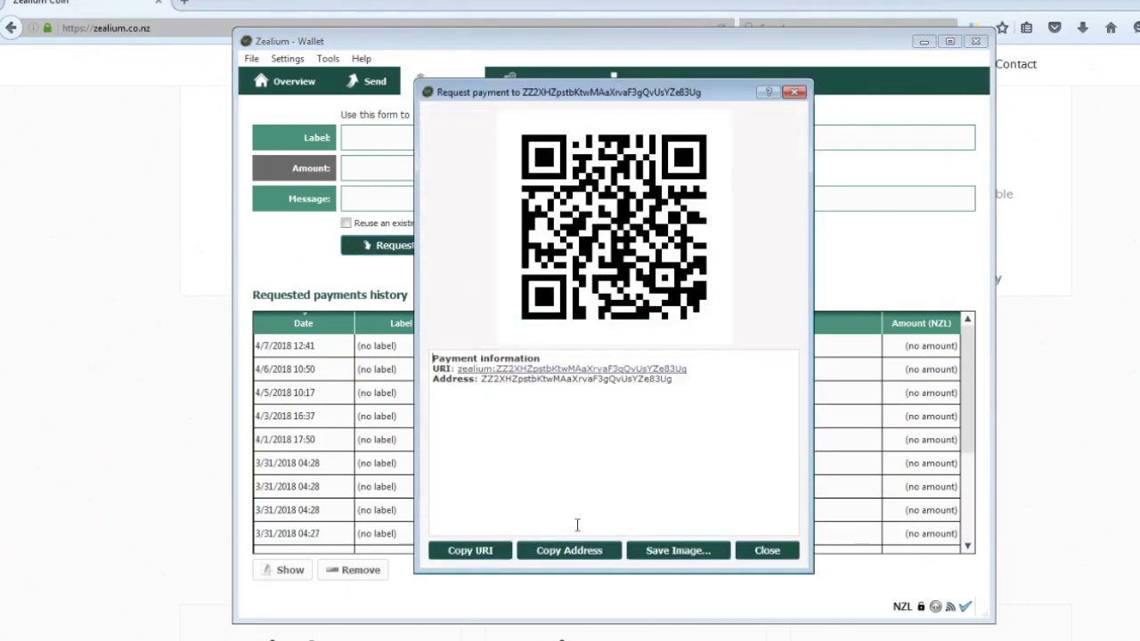
{"action": "left_click", "coordinate": [575, 552]}
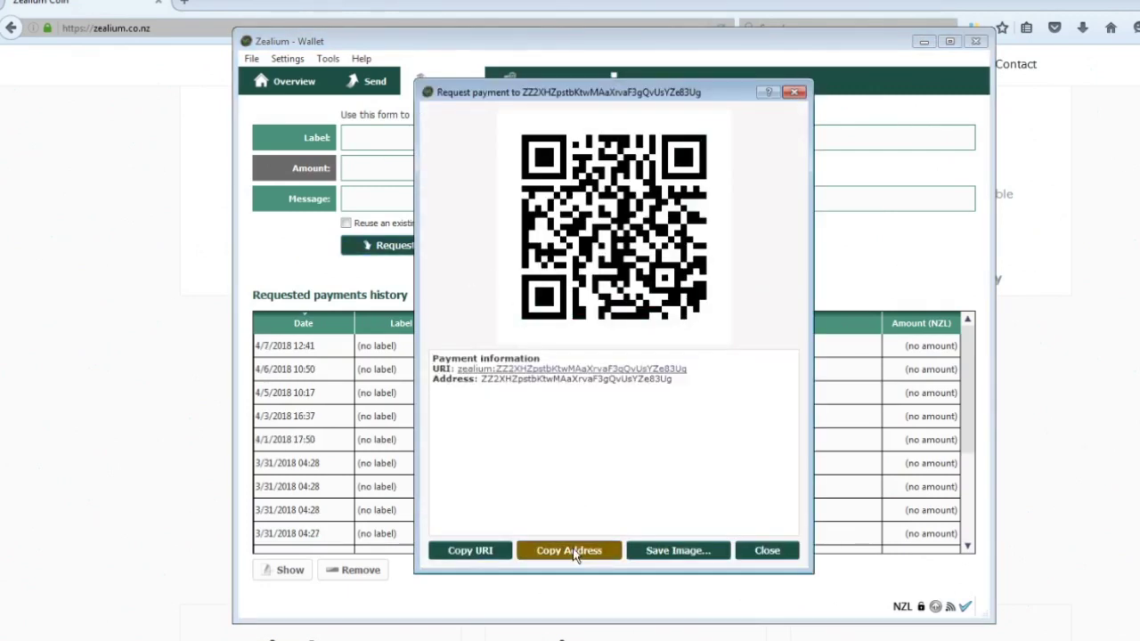
{"action": "left_click", "coordinate": [759, 550]}
{"action": "left_click", "coordinate": [375, 82]}
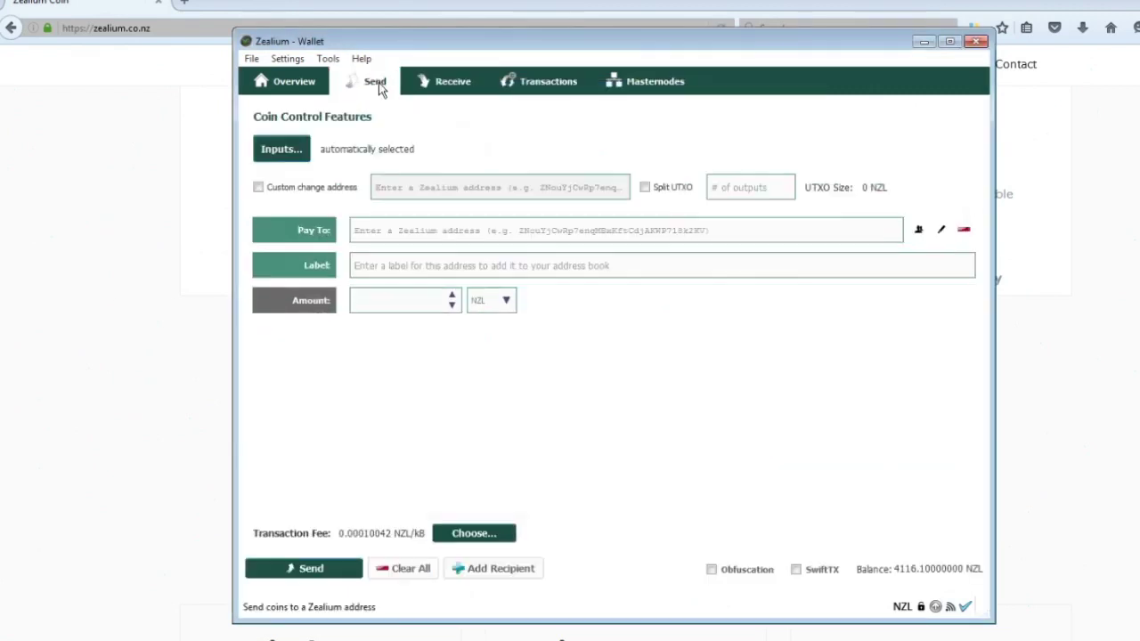
- Send 4000 NZL to the copied address labelled Masternode1, unlocking the wallet to confirm
{"action": "left_click", "coordinate": [383, 233]}
{"action": "type", "text": "ZZ2XHYpstbKtwMAaXrvaF3gQvUsYZe83Ug"}
{"action": "left_click", "coordinate": [381, 264]}
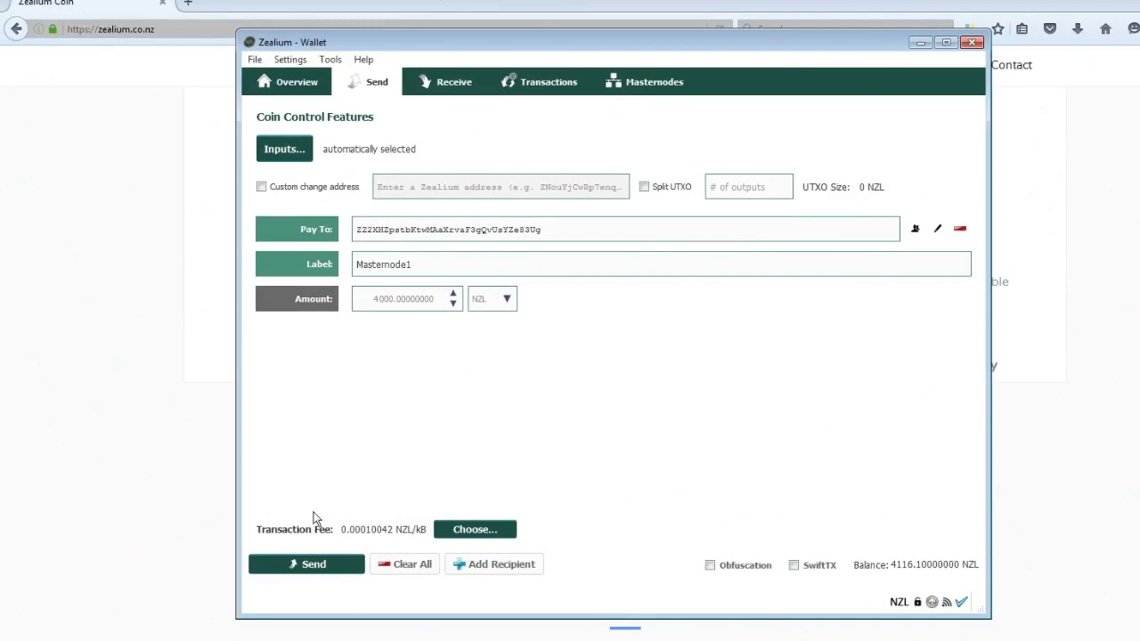
{"action": "left_click", "coordinate": [311, 563]}
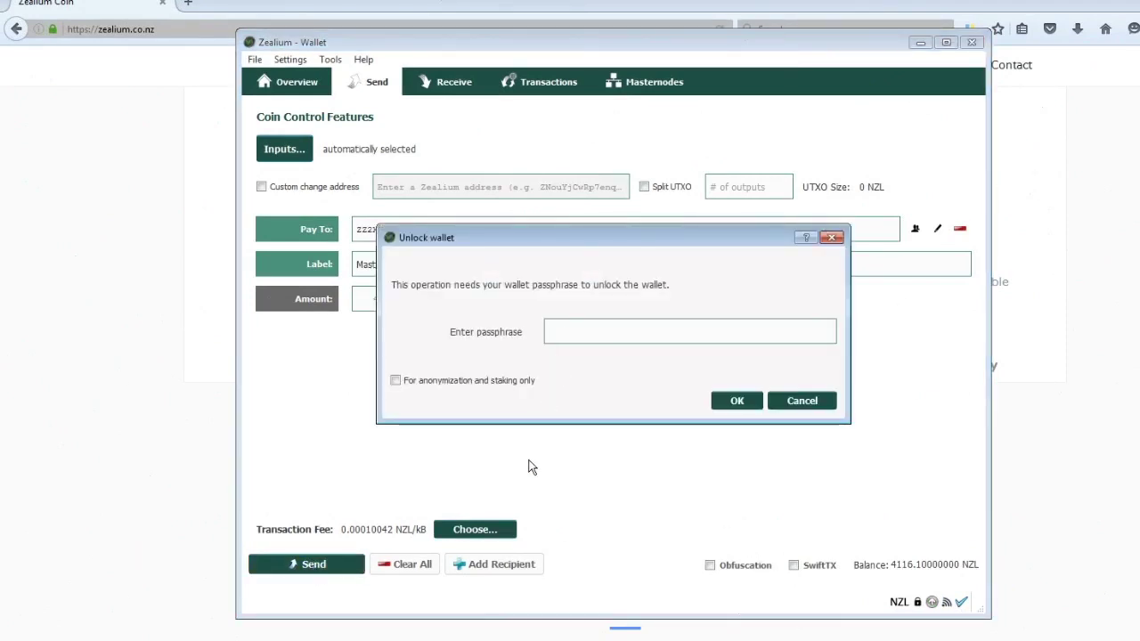
{"action": "type", "text": "••••••••"}
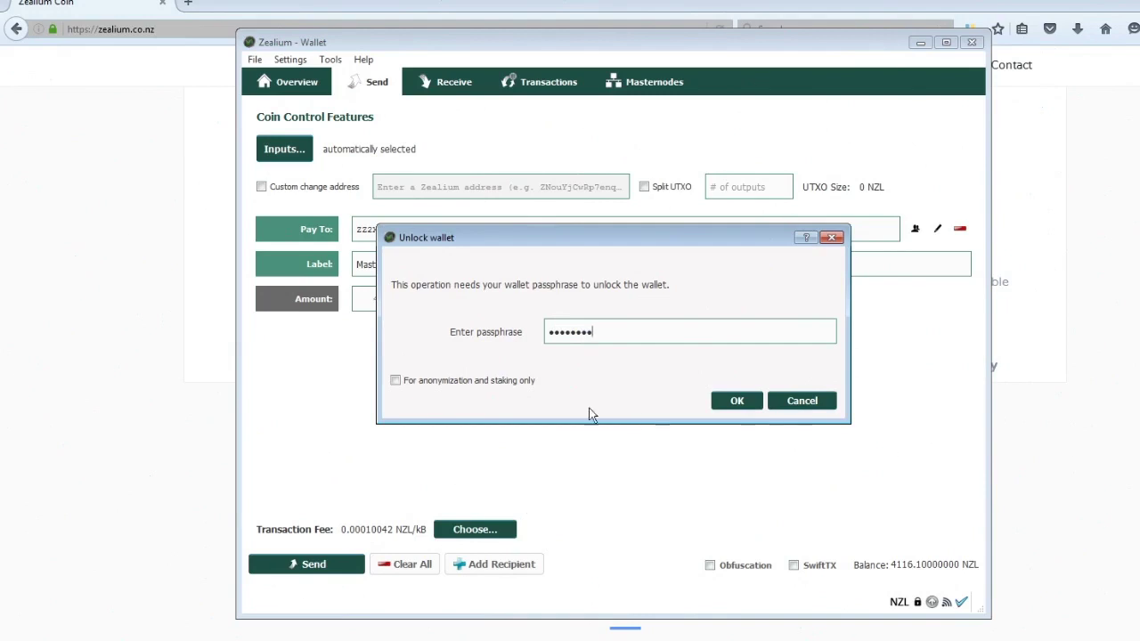
{"action": "left_click", "coordinate": [396, 381]}
{"action": "left_click", "coordinate": [738, 401]}
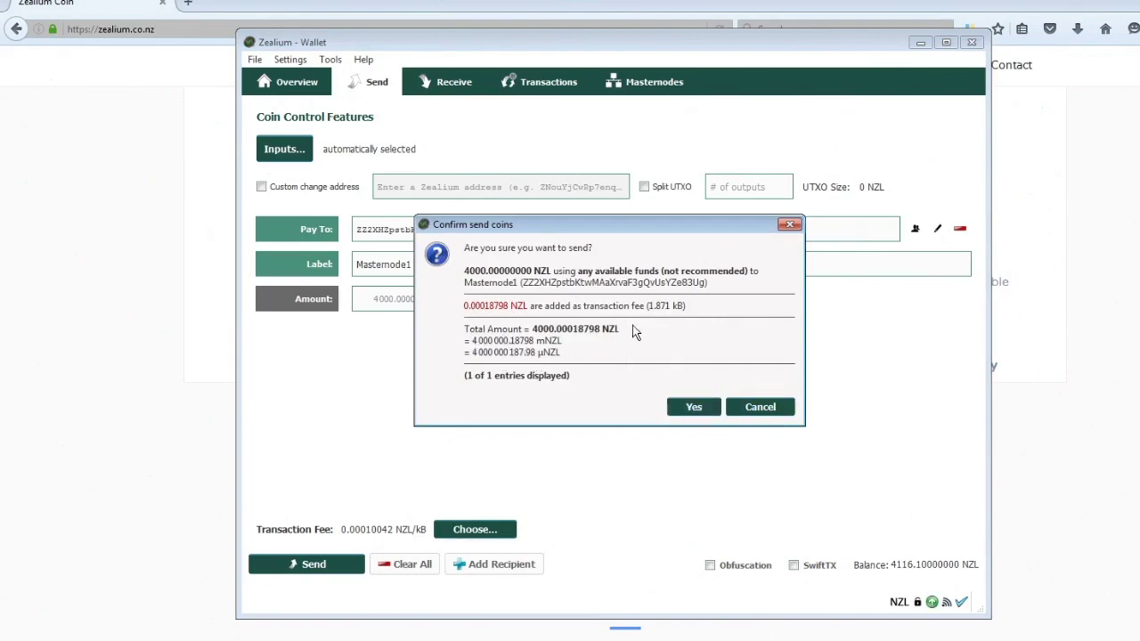
{"action": "left_click", "coordinate": [694, 406]}
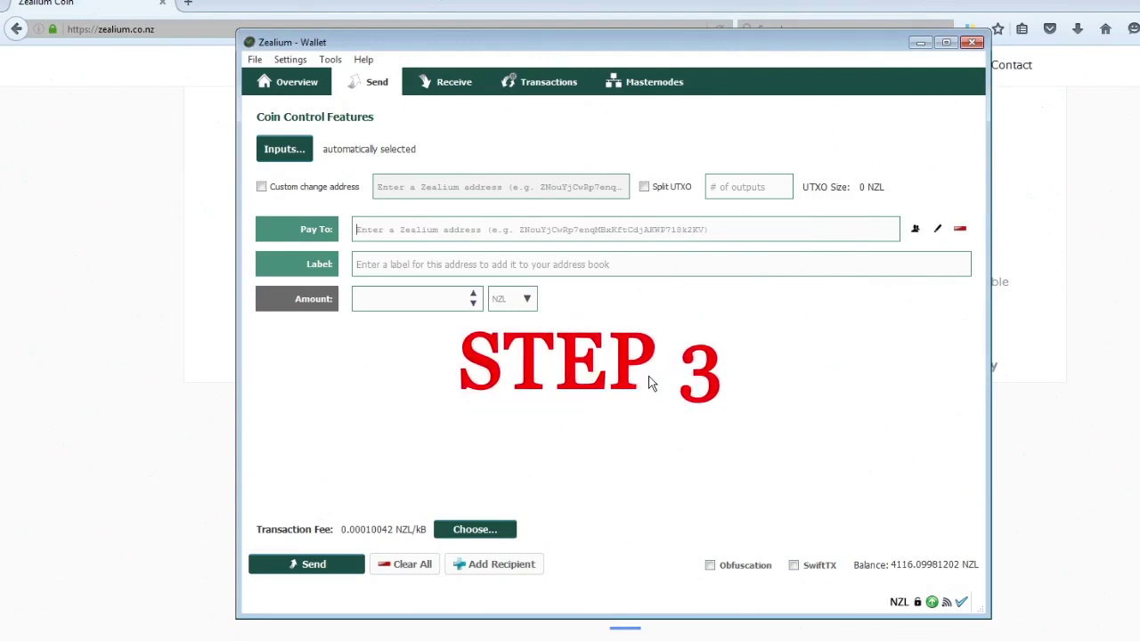
{"action": "left_click", "coordinate": [329, 59]}
- In the debug console run 'masternode genkey' and 'masternode outputs', then select the generated key
{"action": "left_click", "coordinate": [349, 96]}
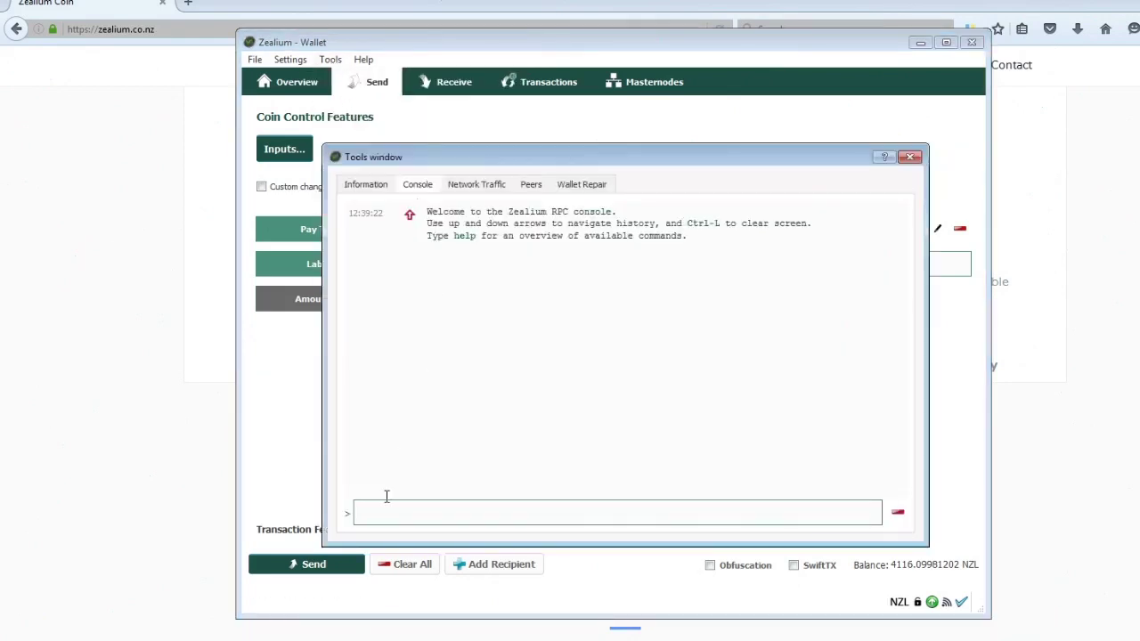
{"action": "type", "text": "masternode genkey"}
{"action": "key", "text": "Return"}
{"action": "type", "text": "mastern"}
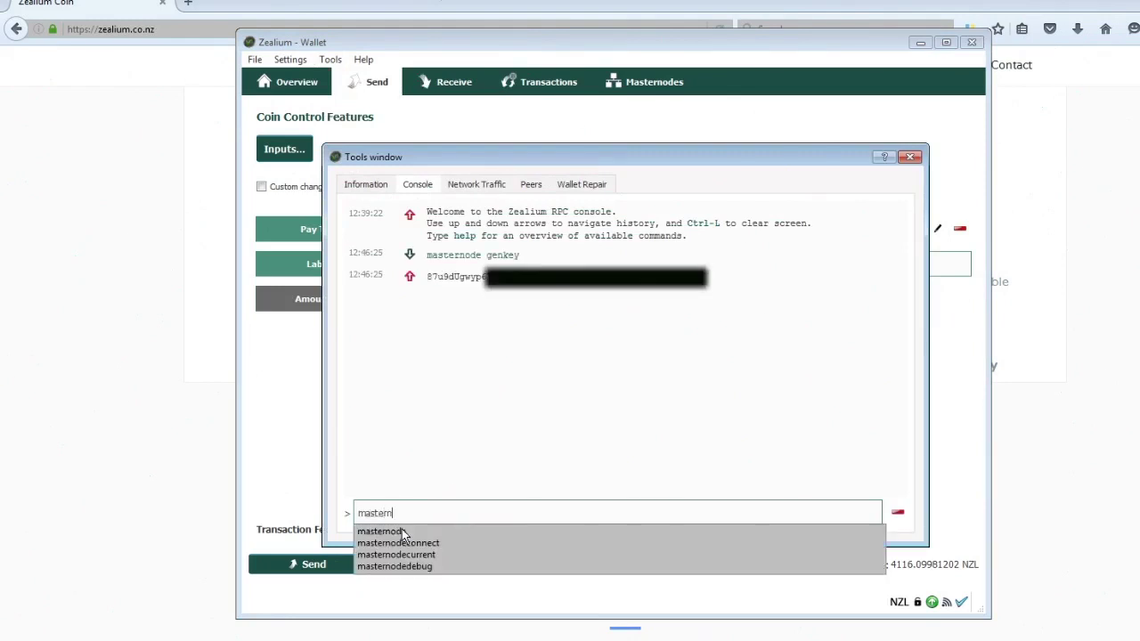
{"action": "type", "text": "ode outputs"}
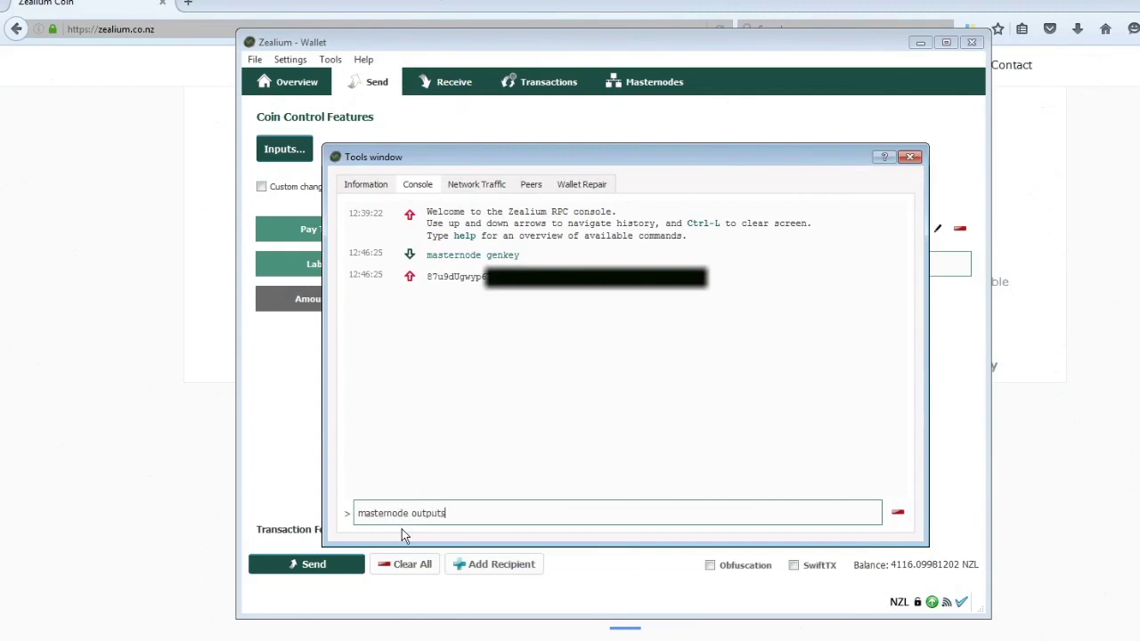
{"action": "key", "text": "Return"}
{"action": "left_click_drag", "start_coordinate": [428, 278], "coordinate": [549, 274]}
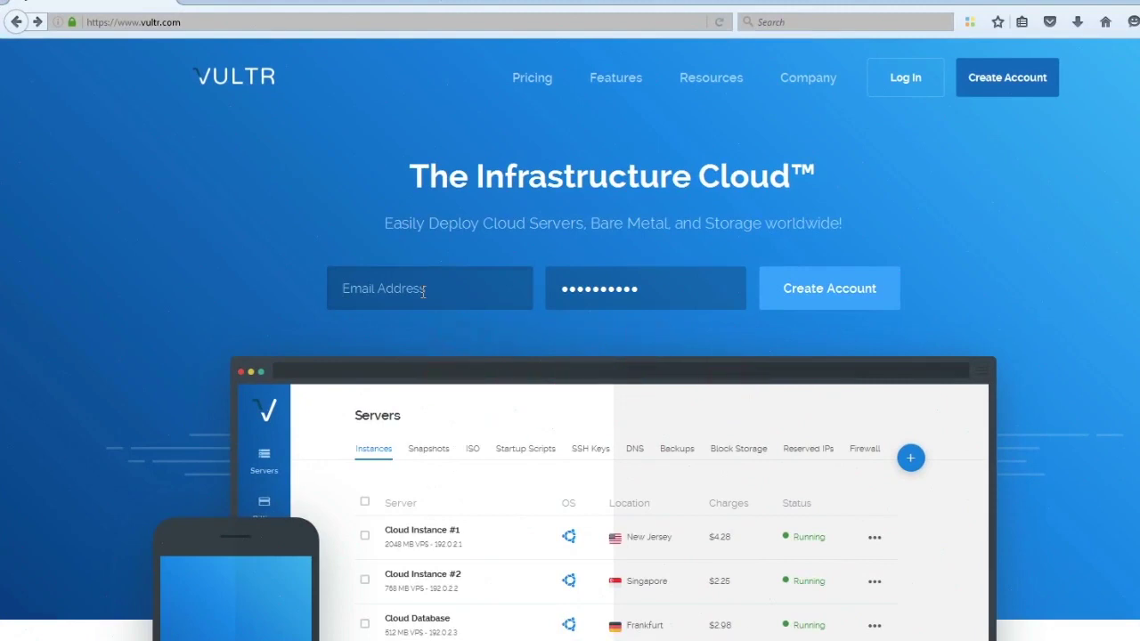
- Create the Vultr account with the pasted e-mail address and choose PayPal as payment
{"action": "left_click", "coordinate": [423, 292]}
{"action": "key", "text": "ctrl+v"}
{"action": "left_click", "coordinate": [829, 300]}
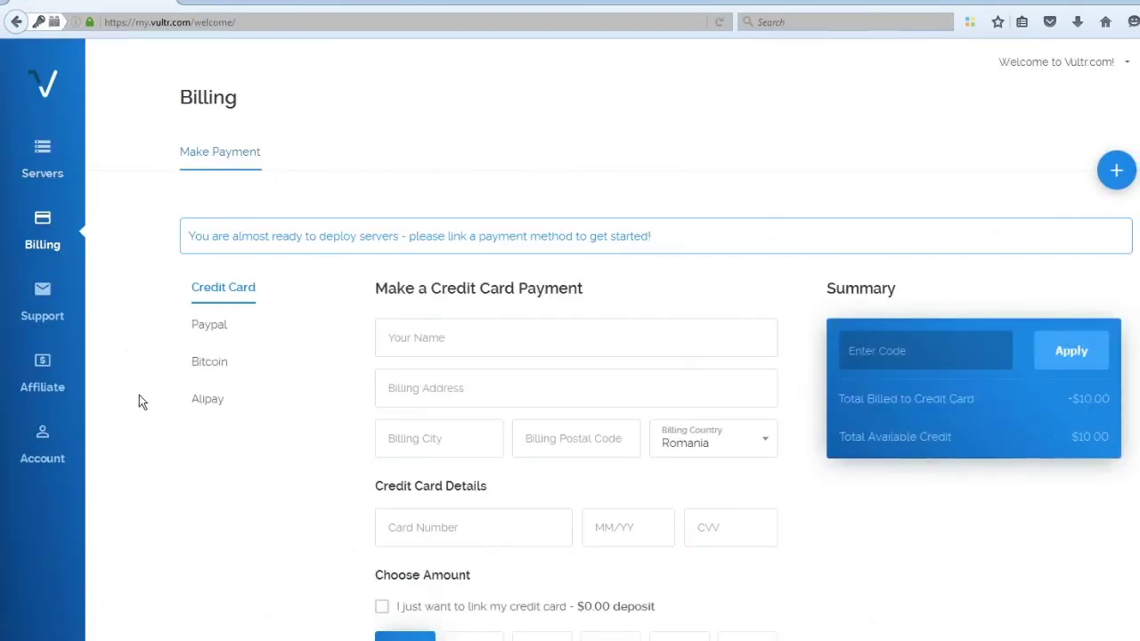
{"action": "left_click", "coordinate": [212, 331]}
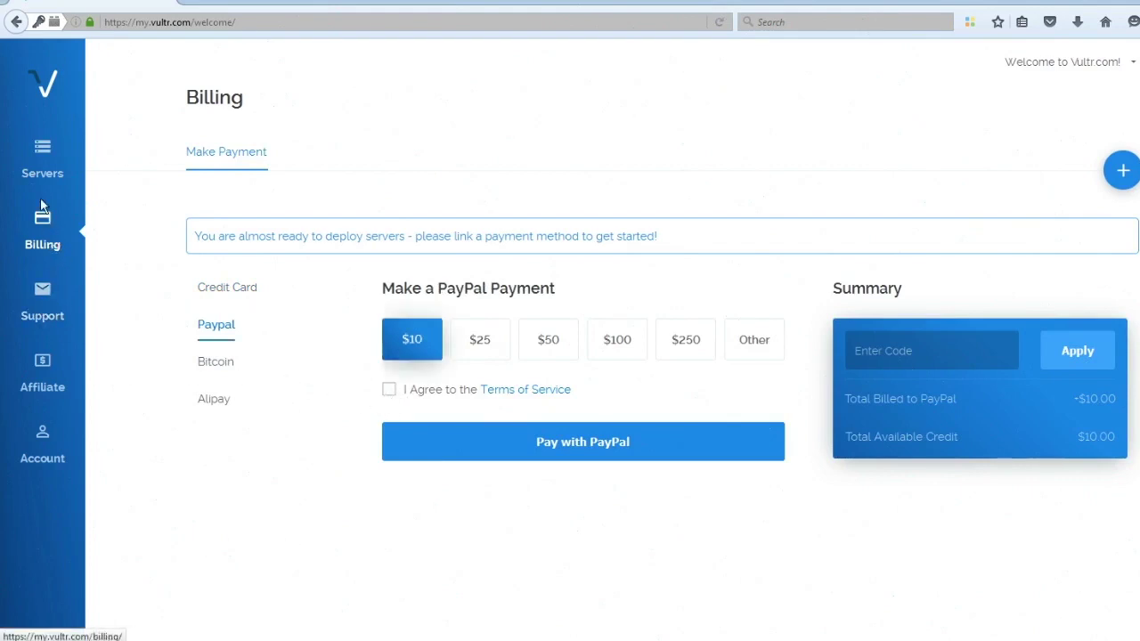
- Configure a new Frankfurt server running Ubuntu 16.04 x64 on the 25 GB SSD $5/mo plan
{"action": "left_click", "coordinate": [34, 161]}
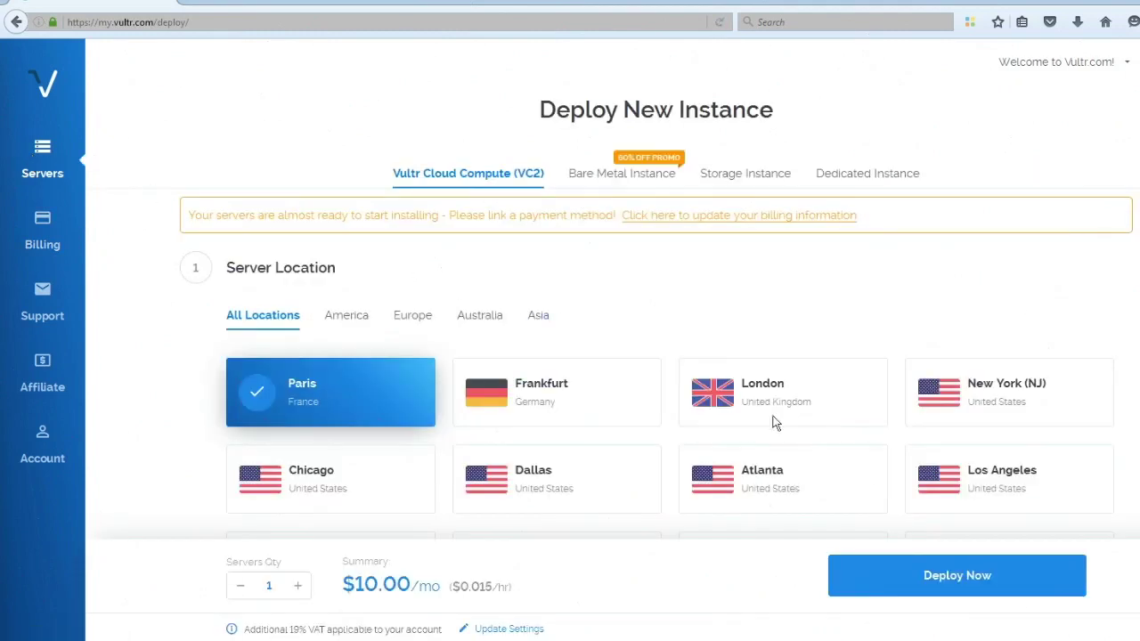
{"action": "scroll", "coordinate": [677, 374], "scroll_direction": "down", "scroll_amount": 2}
{"action": "left_click", "coordinate": [520, 301]}
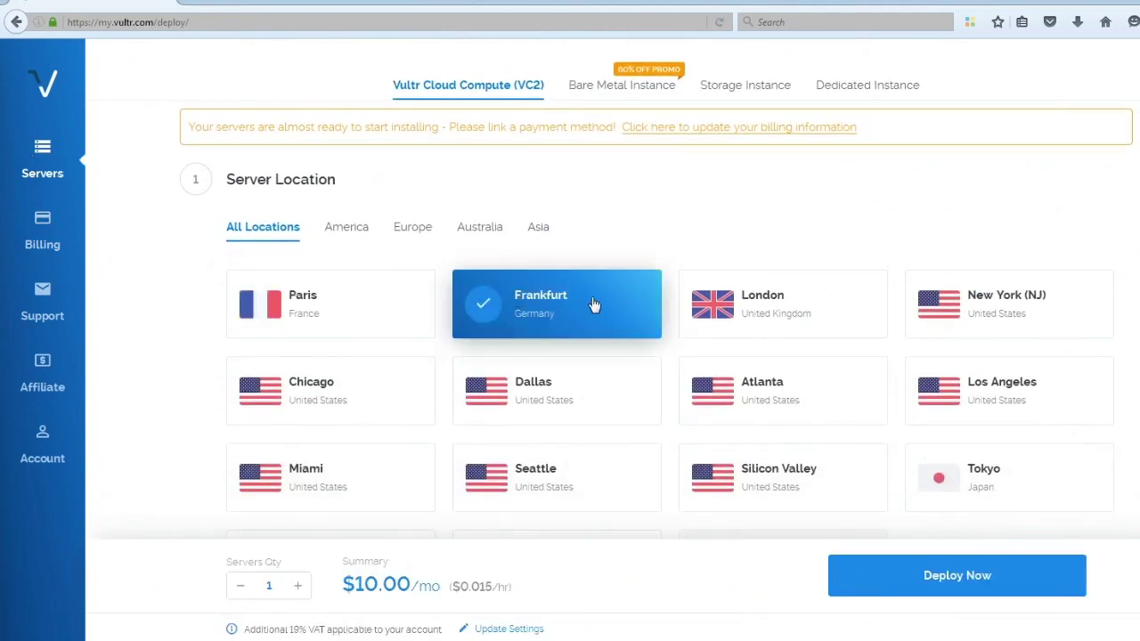
{"action": "scroll", "coordinate": [595, 305], "scroll_direction": "down", "scroll_amount": 5}
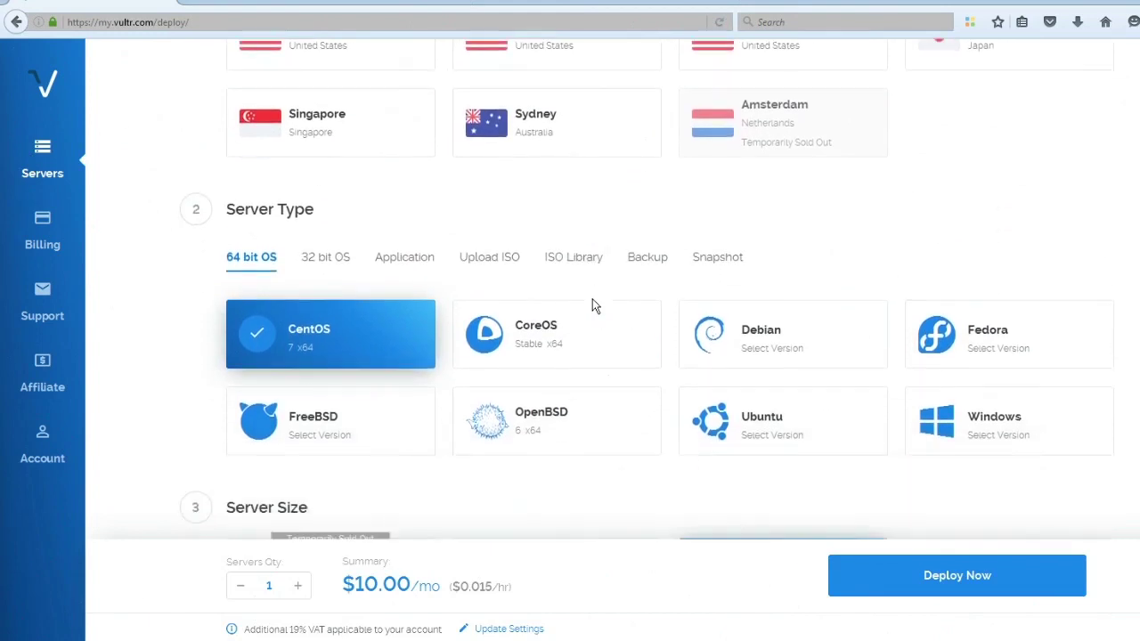
{"action": "left_click", "coordinate": [738, 411]}
{"action": "scroll", "coordinate": [758, 407], "scroll_direction": "down", "scroll_amount": 2}
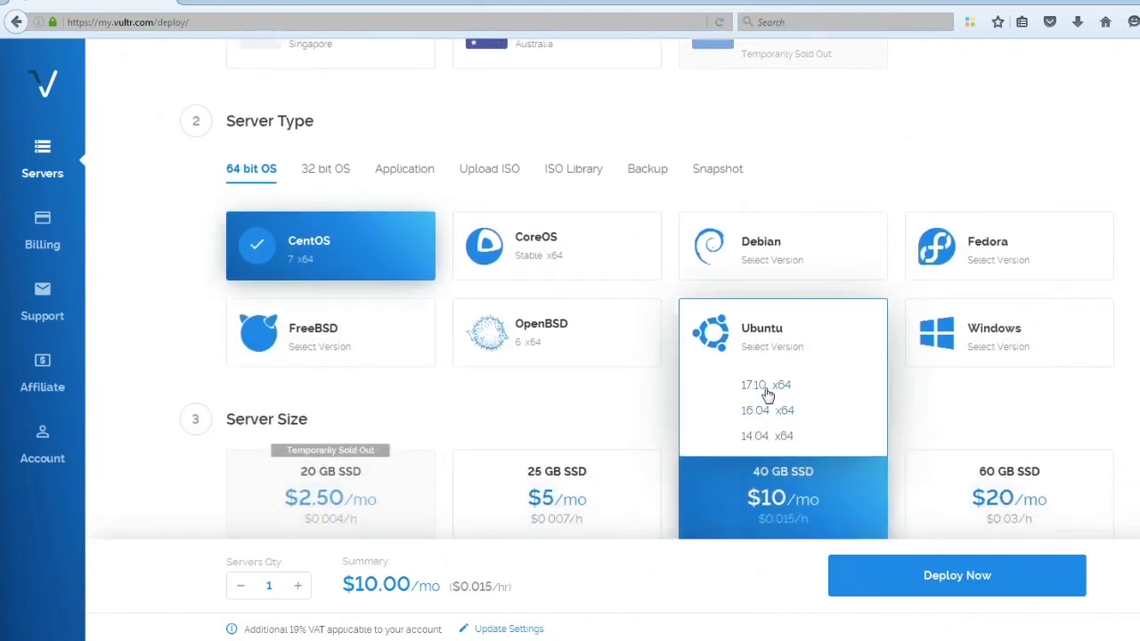
{"action": "left_click", "coordinate": [759, 411]}
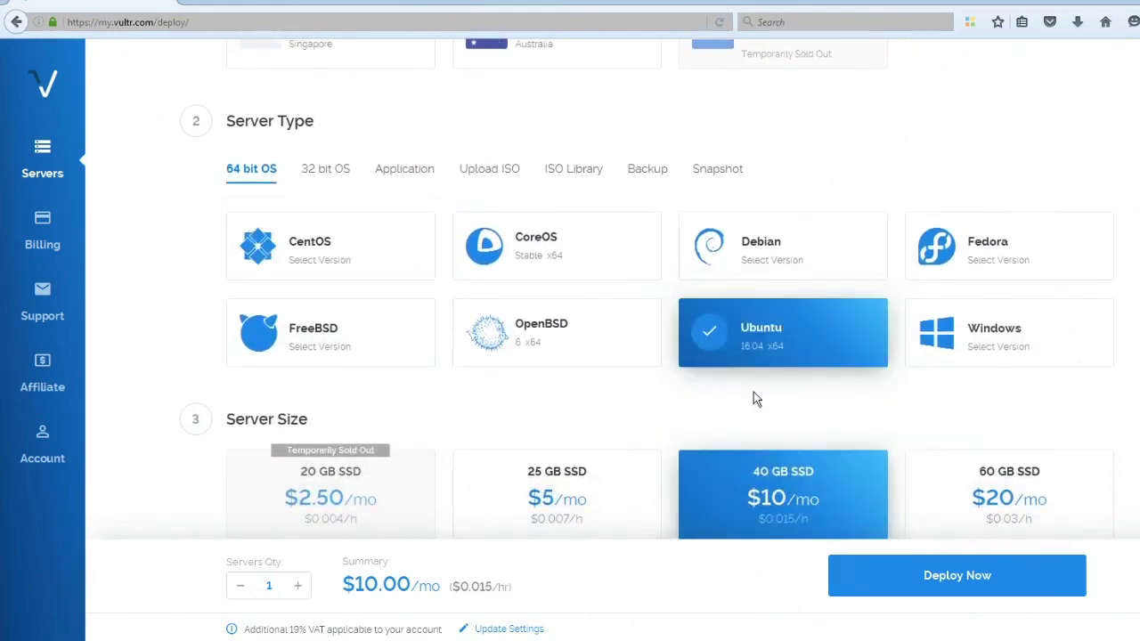
{"action": "scroll", "coordinate": [717, 414], "scroll_direction": "down", "scroll_amount": 3}
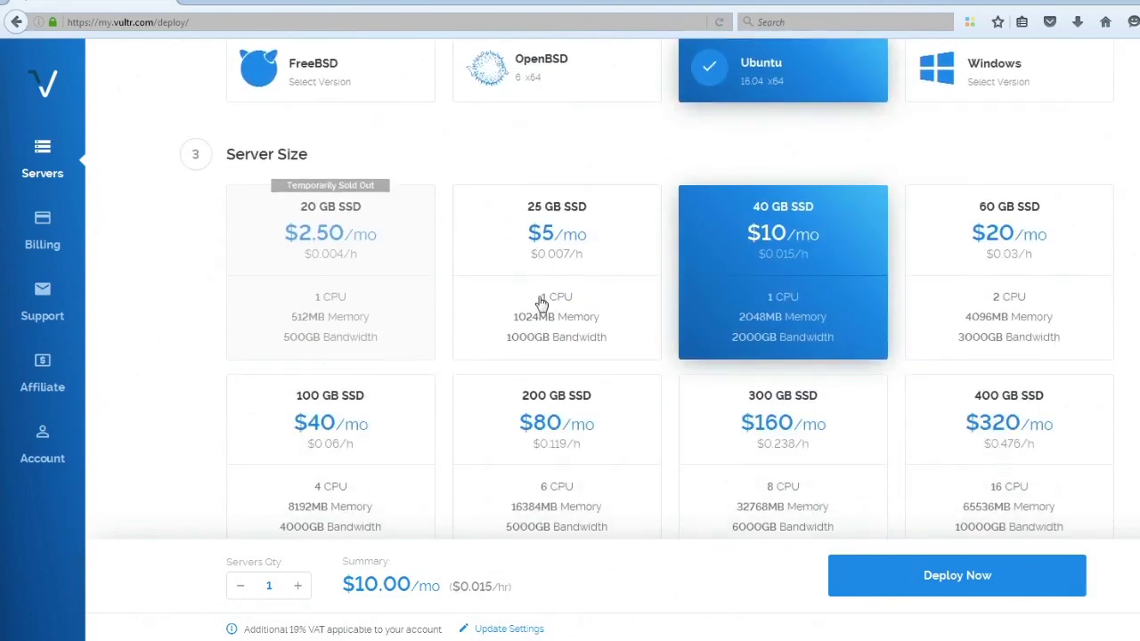
{"action": "left_click", "coordinate": [550, 262]}
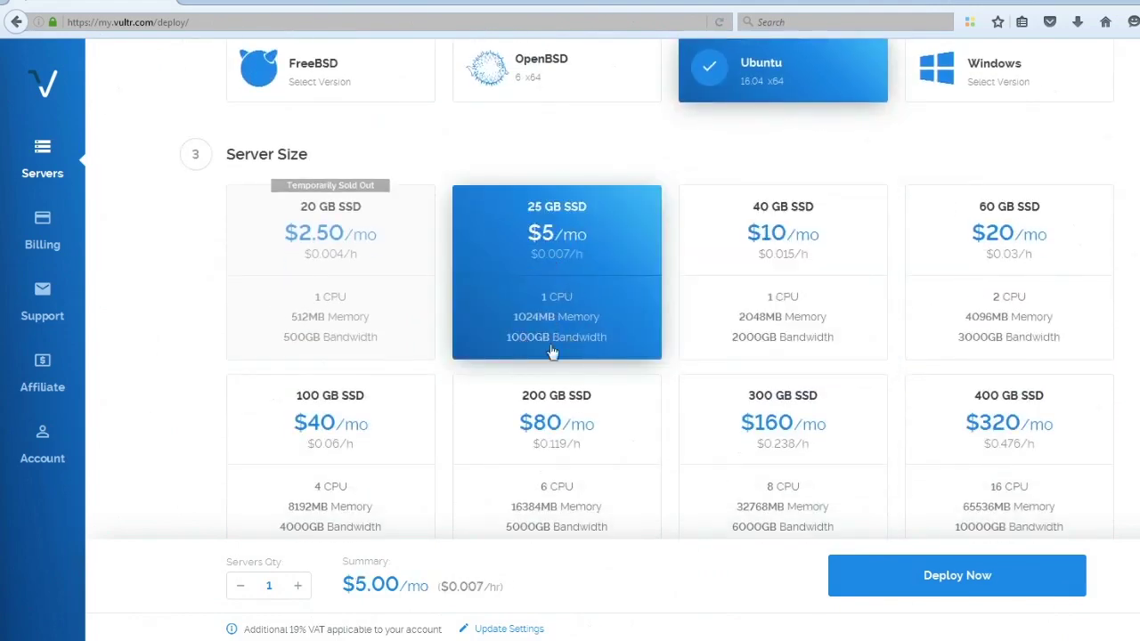
{"action": "scroll", "coordinate": [589, 357], "scroll_direction": "down", "scroll_amount": 5}
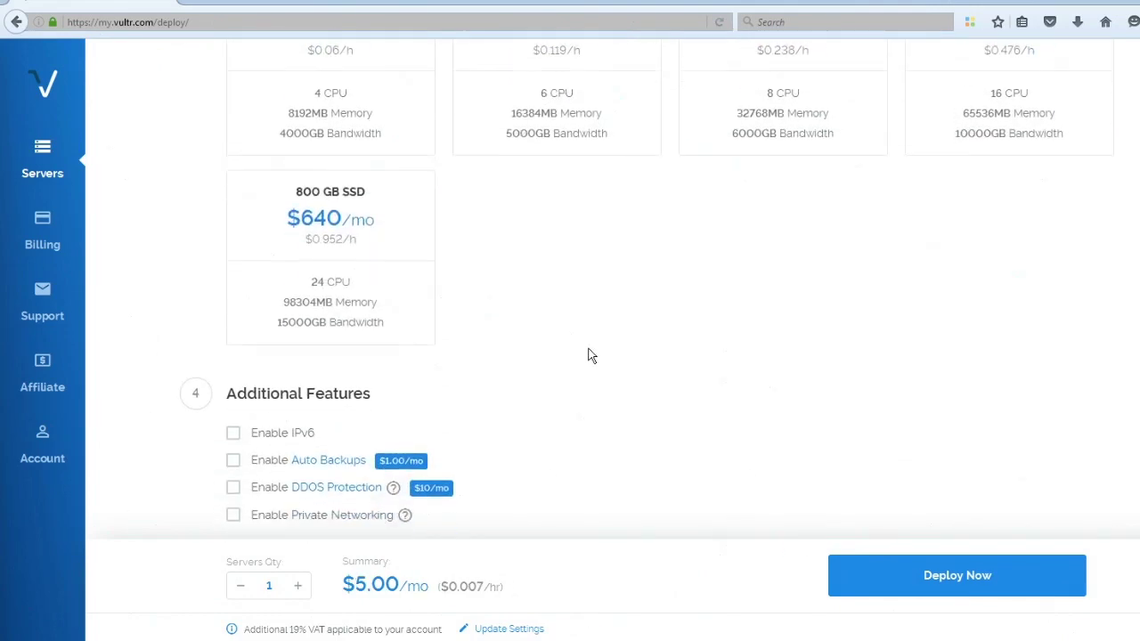
{"action": "scroll", "coordinate": [587, 347], "scroll_direction": "down", "scroll_amount": 1}
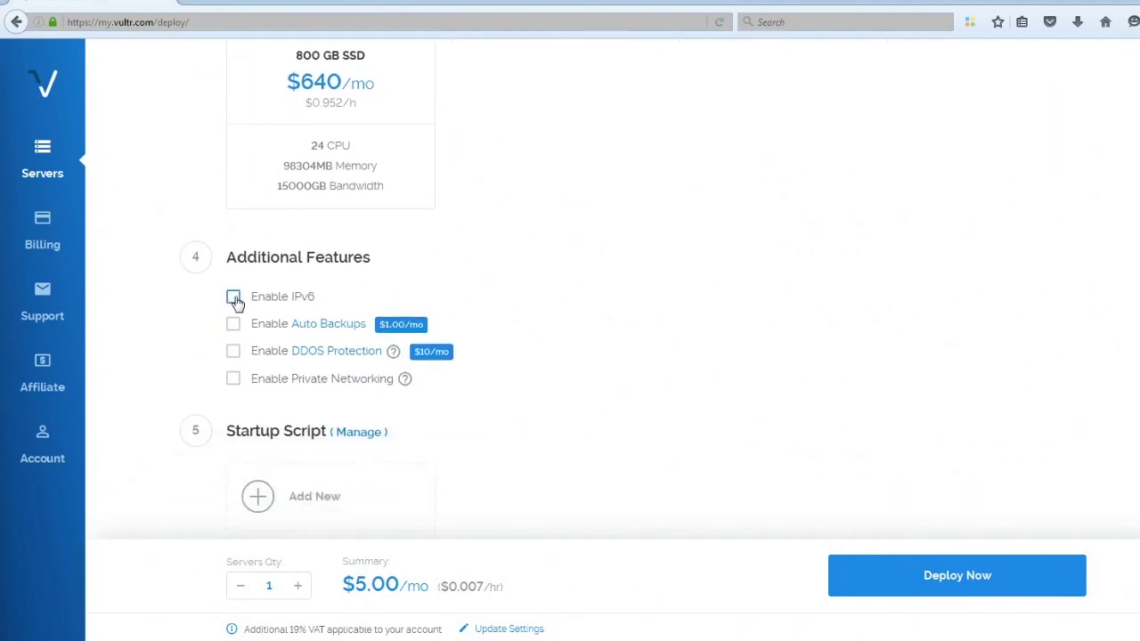
{"action": "scroll", "coordinate": [622, 317], "scroll_direction": "down", "scroll_amount": 4}
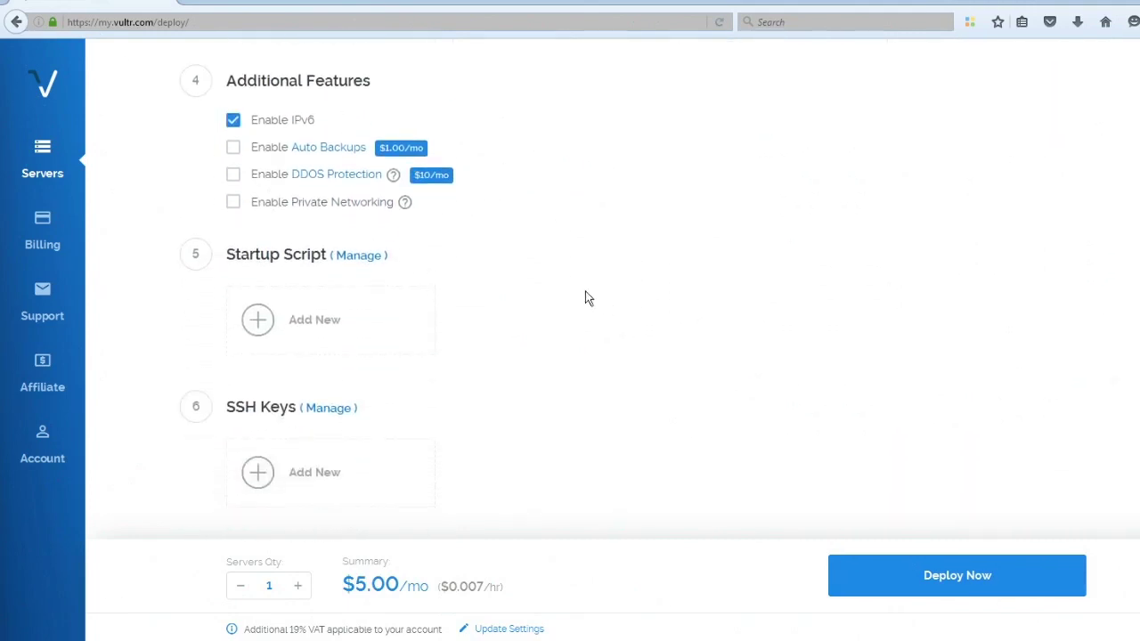
- Set the server hostname to Zealium_MN1 and deploy the server
{"action": "left_click", "coordinate": [274, 471]}
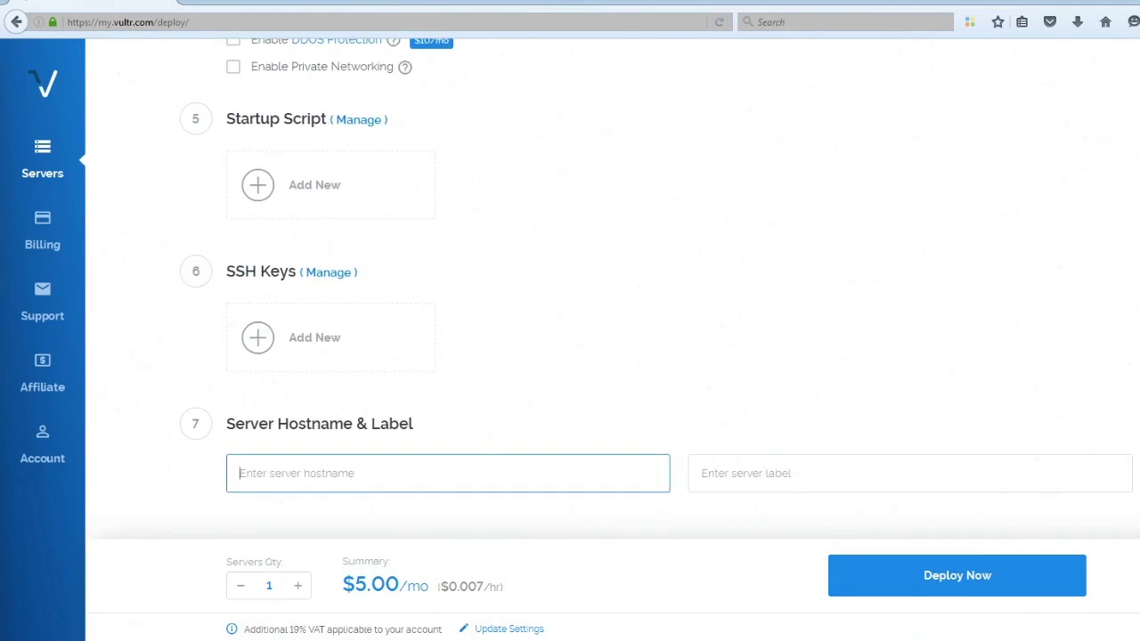
{"action": "type", "text": "Zea"}
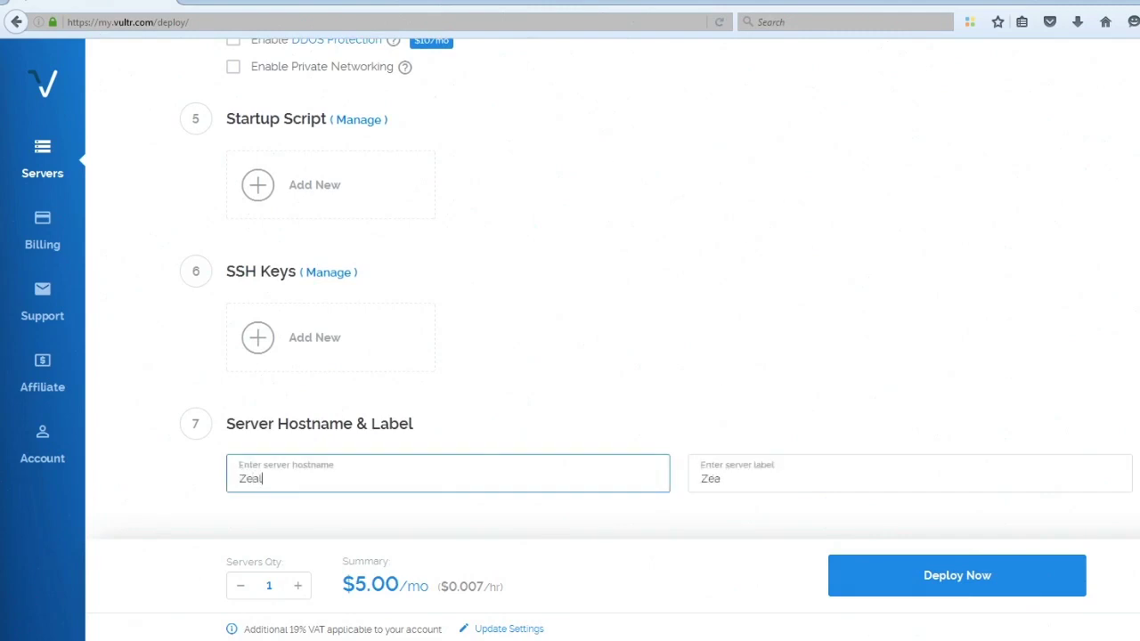
{"action": "type", "text": "lium_MN1"}
{"action": "left_click", "coordinate": [954, 575]}
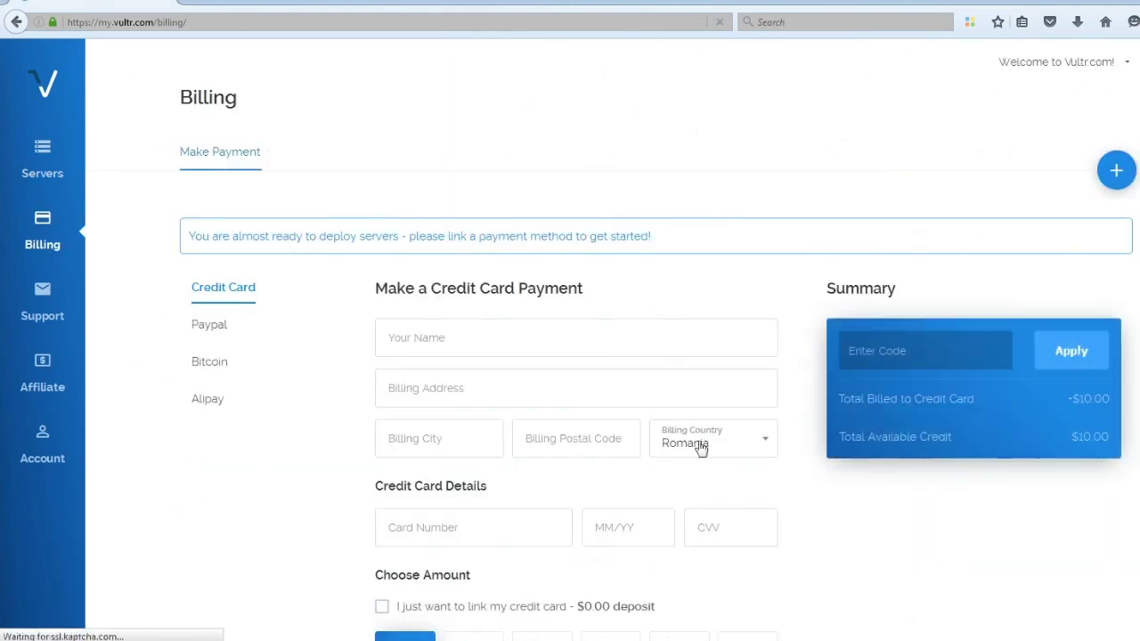
- Pay for the Vultr account with PayPal after accepting the payment terms
{"action": "left_click", "coordinate": [217, 326]}
{"action": "left_click", "coordinate": [389, 392]}
{"action": "left_click", "coordinate": [565, 450]}
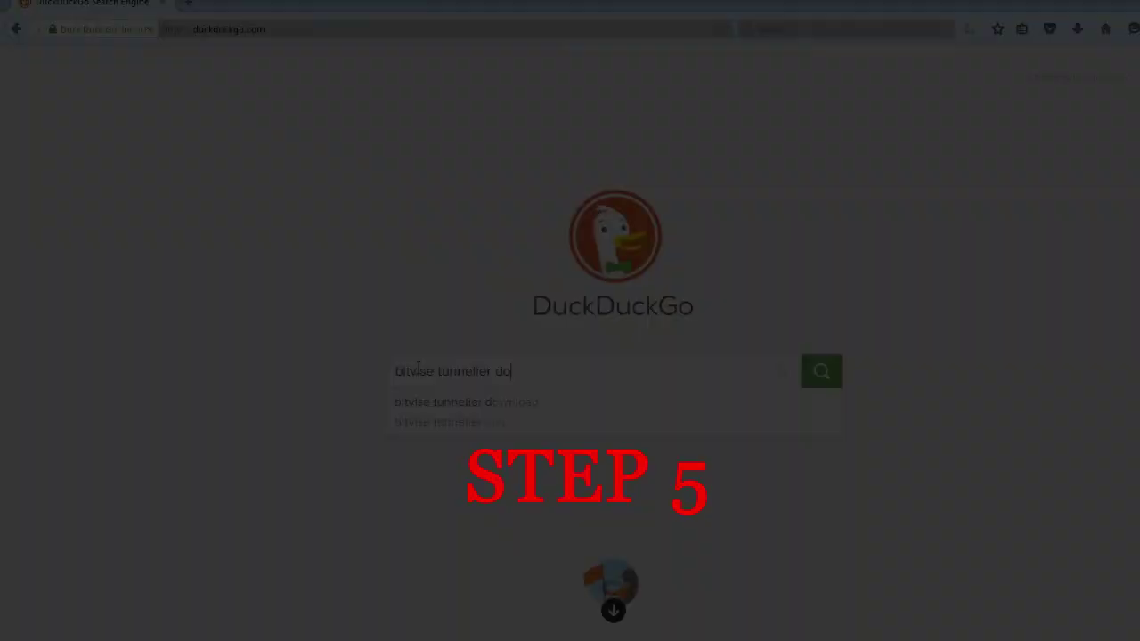
- Search 'bitvise tunneller download' and save the Bitvise SSH Client installer from the Download Area
{"action": "type", "text": "wnload"}
{"action": "key", "text": "Return"}
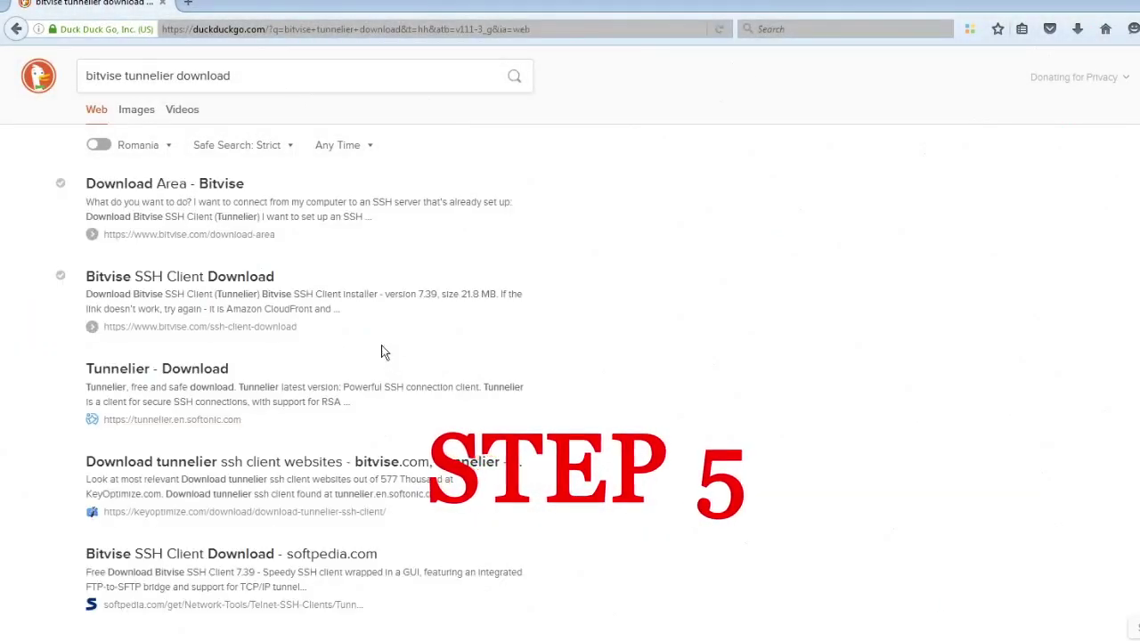
{"action": "left_click", "coordinate": [214, 185]}
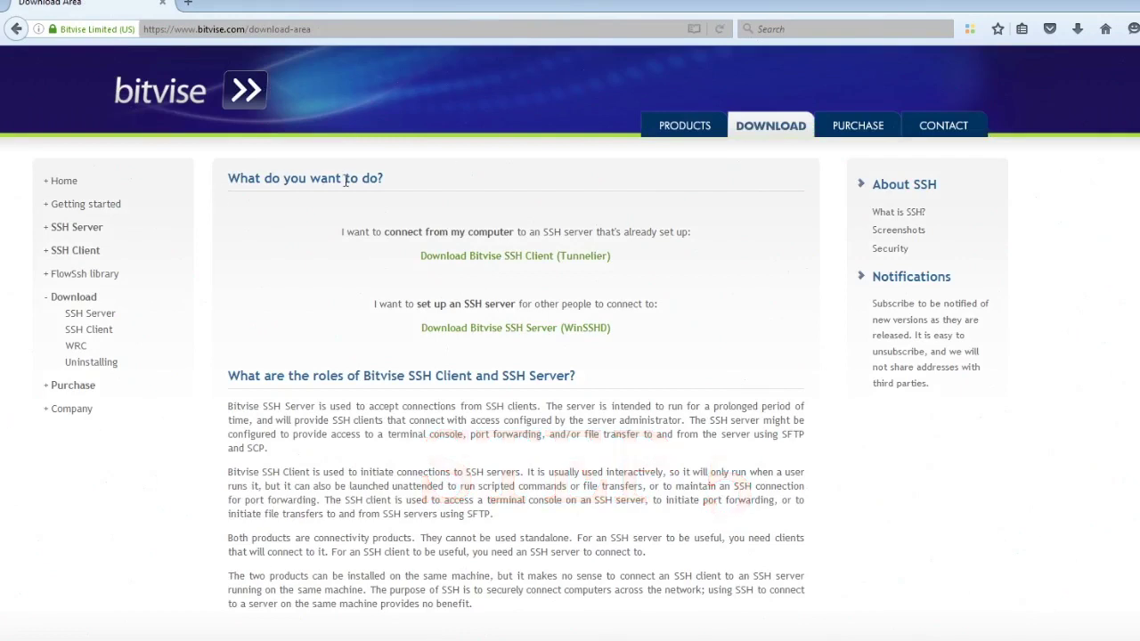
{"action": "left_click", "coordinate": [464, 256]}
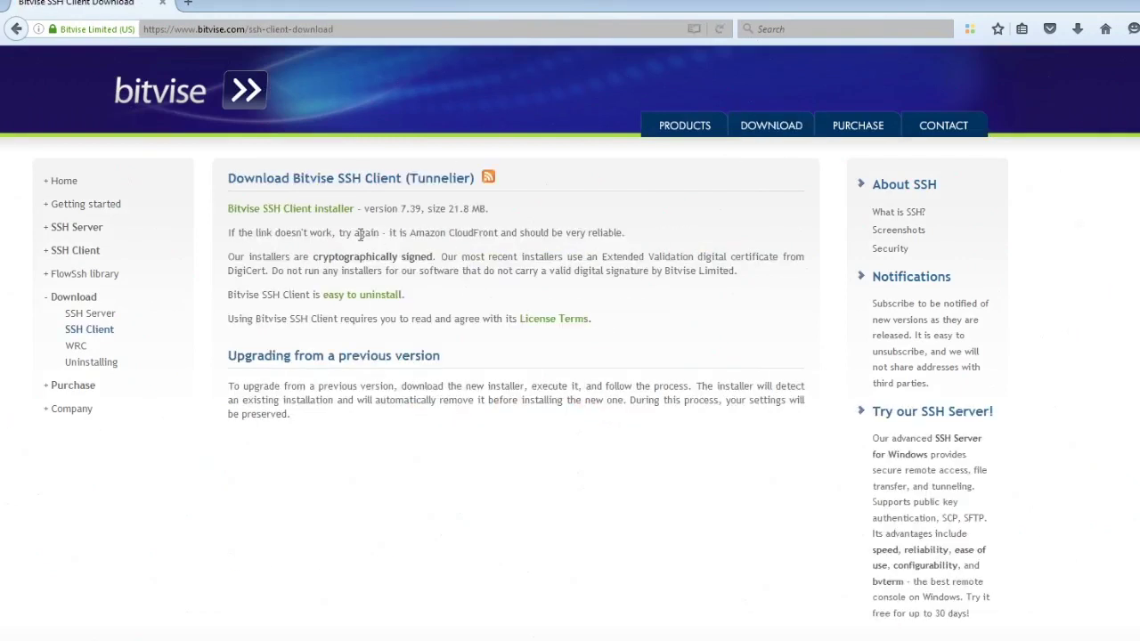
{"action": "left_click", "coordinate": [326, 210]}
{"action": "left_click", "coordinate": [678, 304]}
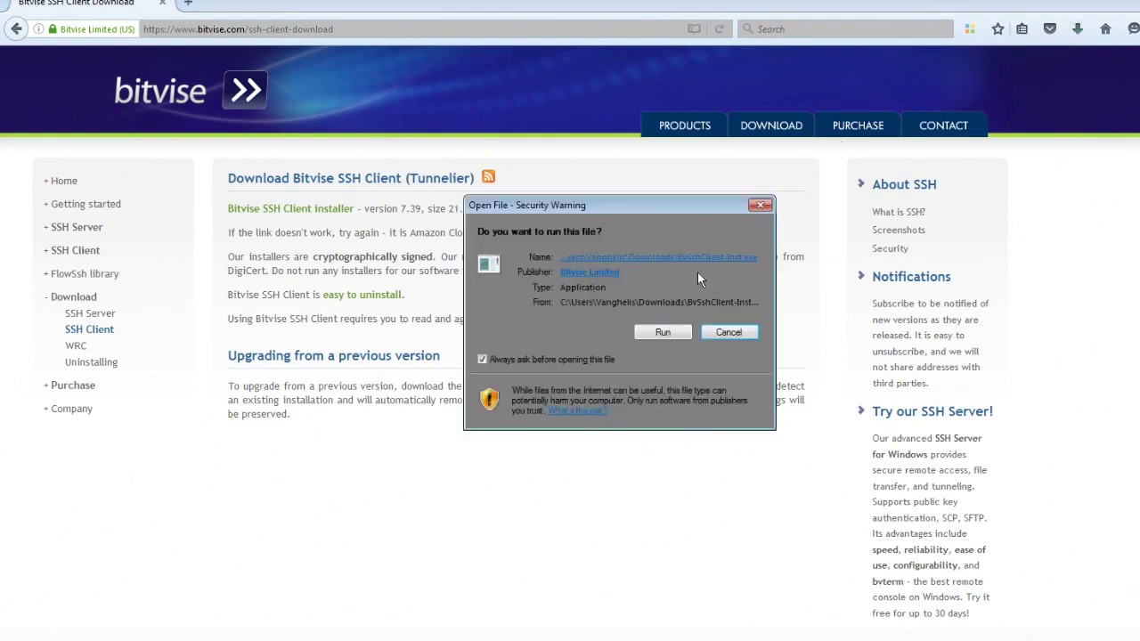
- Run the installer, accept the licence and install Bitvise SSH Client 7.39
{"action": "left_click", "coordinate": [653, 330]}
{"action": "left_click", "coordinate": [496, 389]}
{"action": "left_click", "coordinate": [583, 494]}
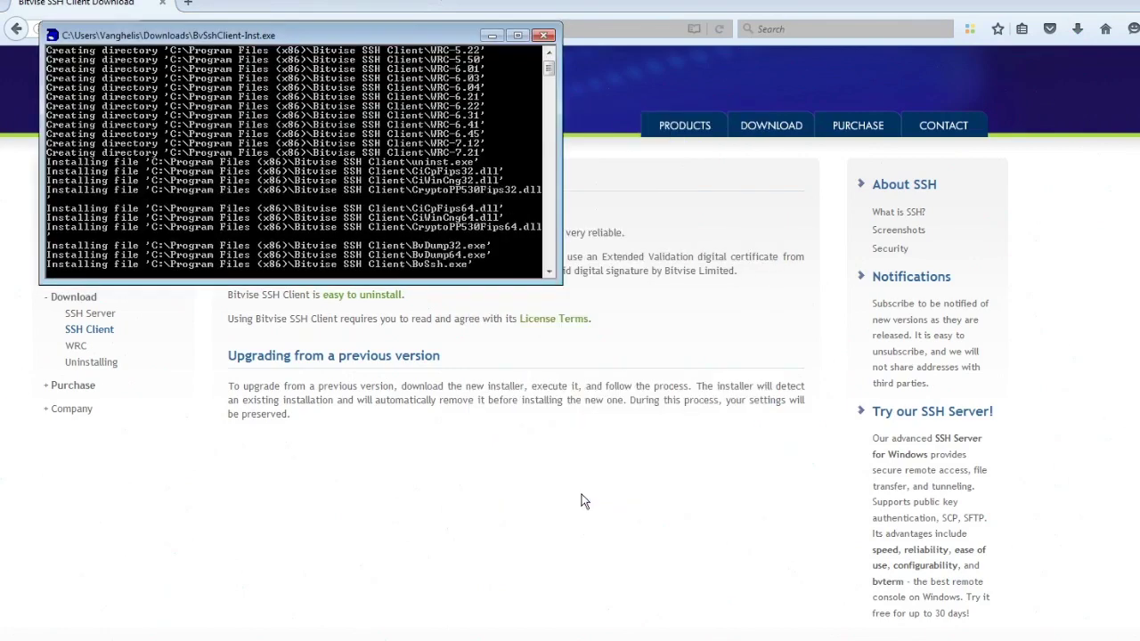
{"action": "left_click_drag", "start_coordinate": [416, 44], "coordinate": [577, 171]}
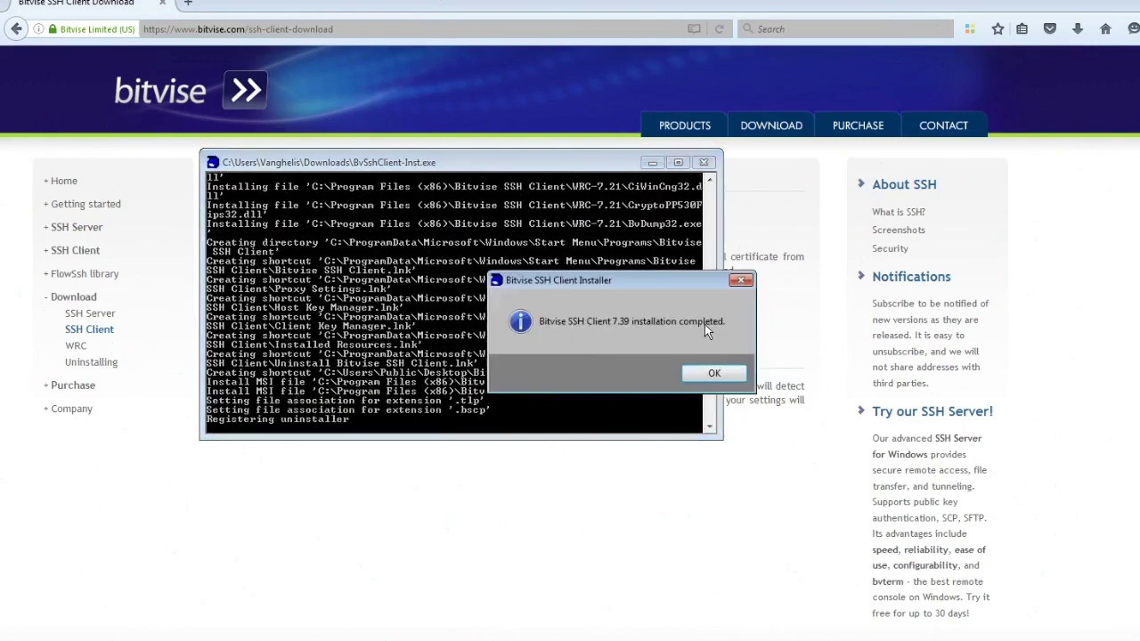
{"action": "left_click", "coordinate": [714, 373]}
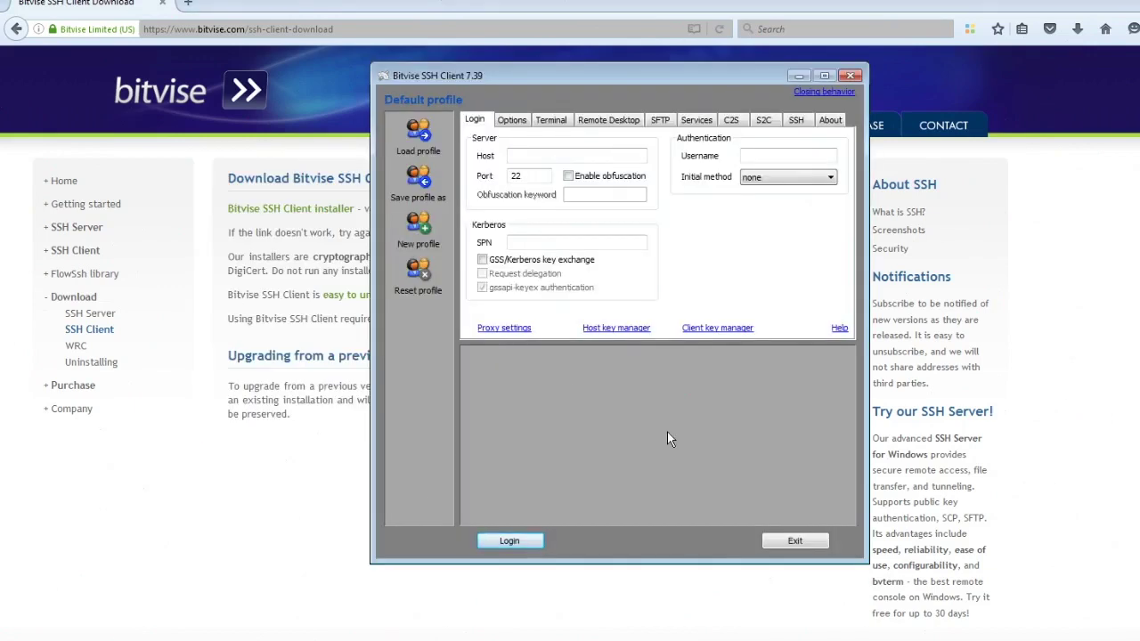
- Fill the login form with the VPS IP as host and root as username from the notes
{"action": "left_click_drag", "start_coordinate": [101, 21], "coordinate": [143, 21]}
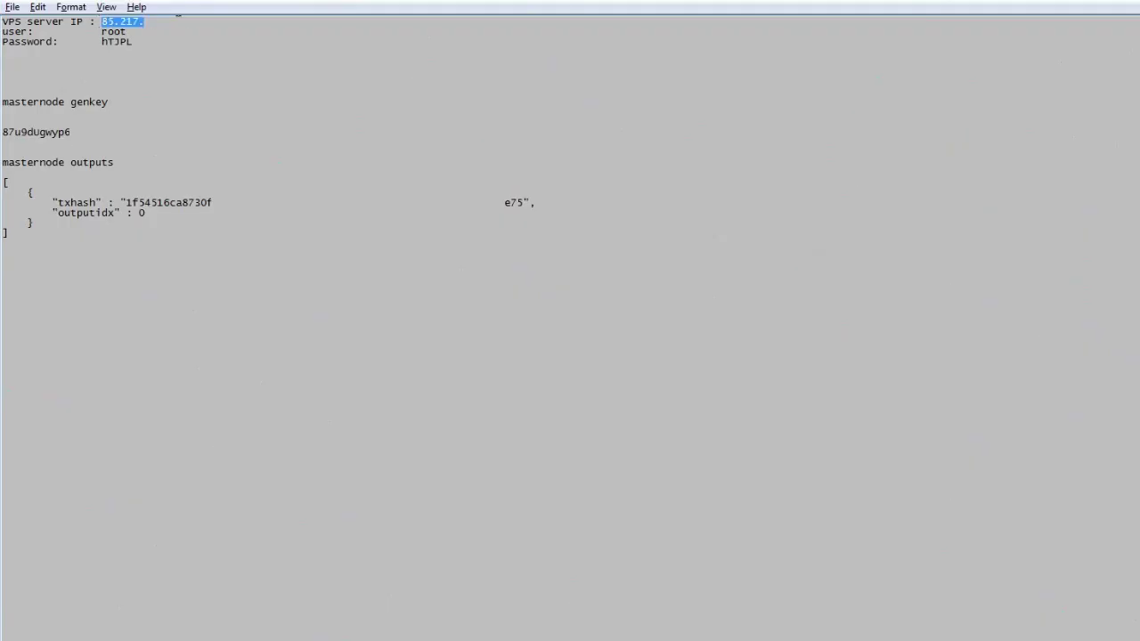
{"action": "right_click", "coordinate": [176, 19]}
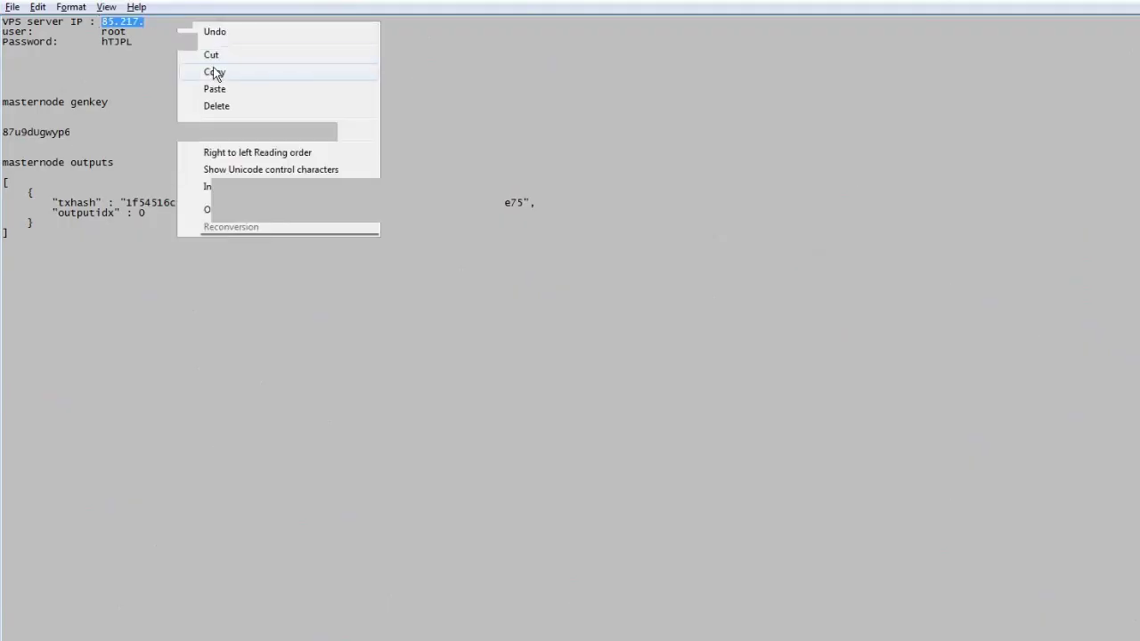
{"action": "left_click", "coordinate": [217, 72]}
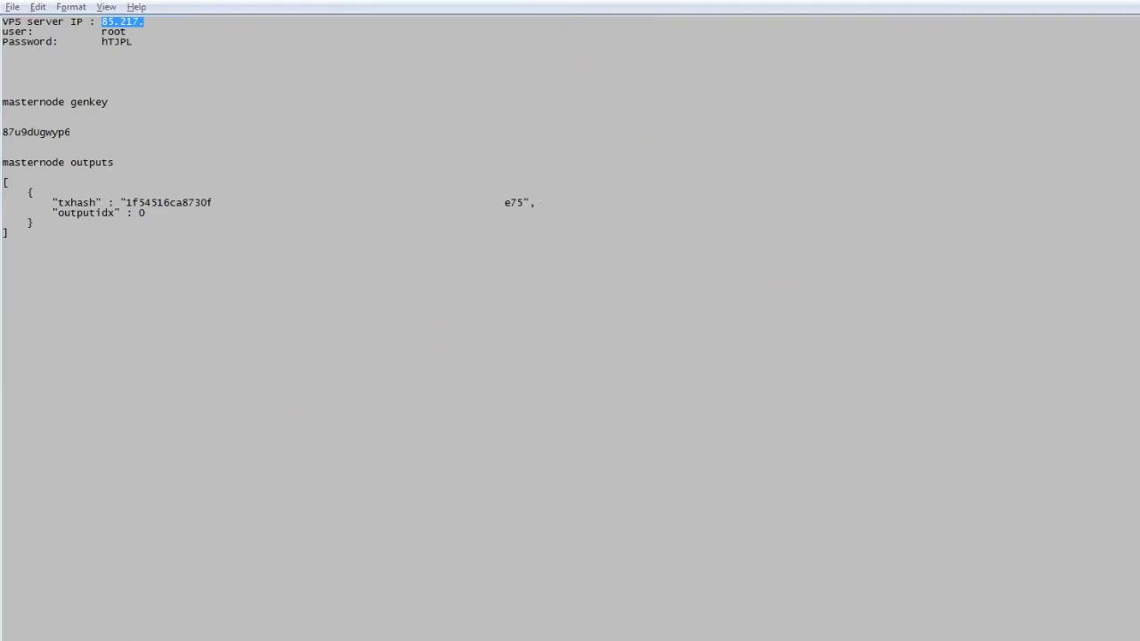
{"action": "key", "text": "alt+Tab"}
{"action": "triple_click", "coordinate": [579, 156]}
{"action": "key", "text": "ctrl+v"}
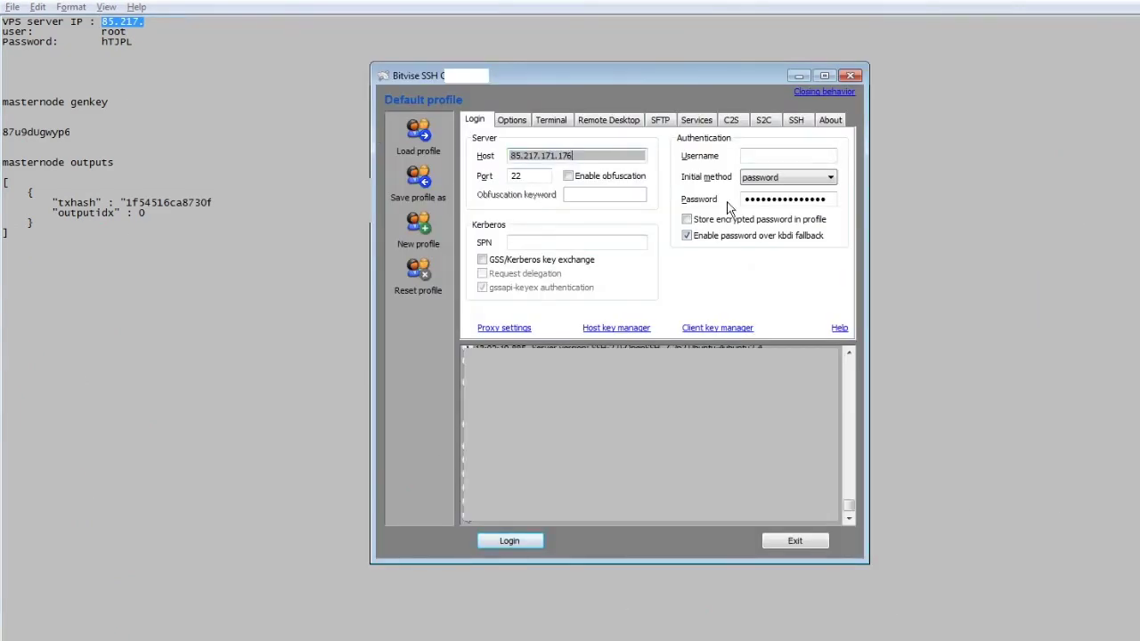
{"action": "left_click", "coordinate": [103, 34]}
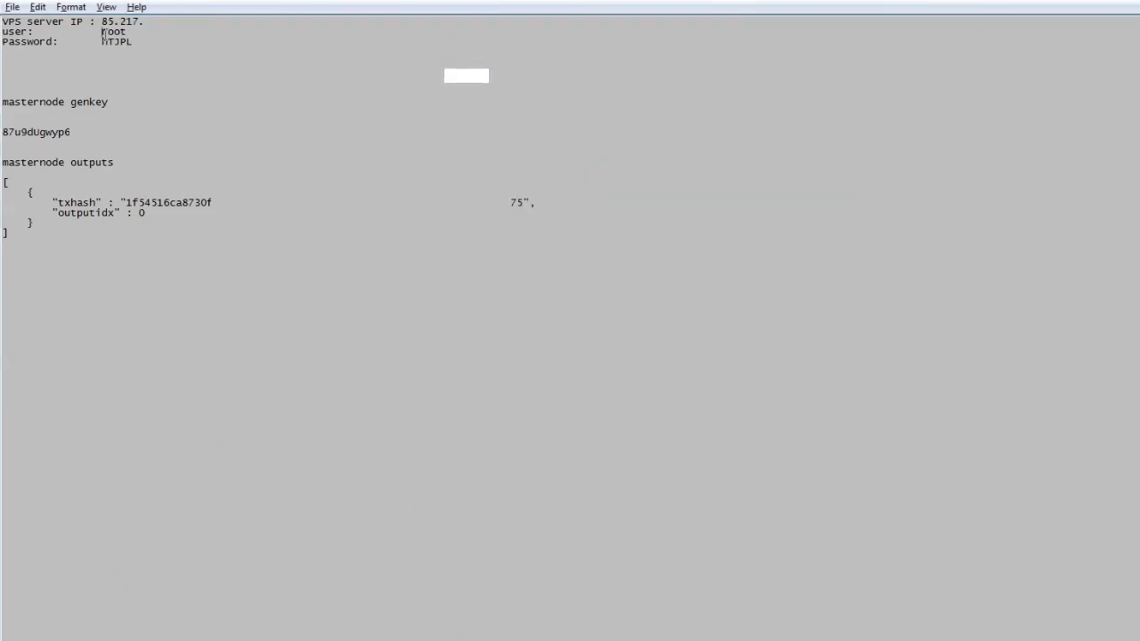
{"action": "double_click", "coordinate": [103, 33]}
{"action": "key", "text": "ctrl+c"}
{"action": "key", "text": "alt+Tab"}
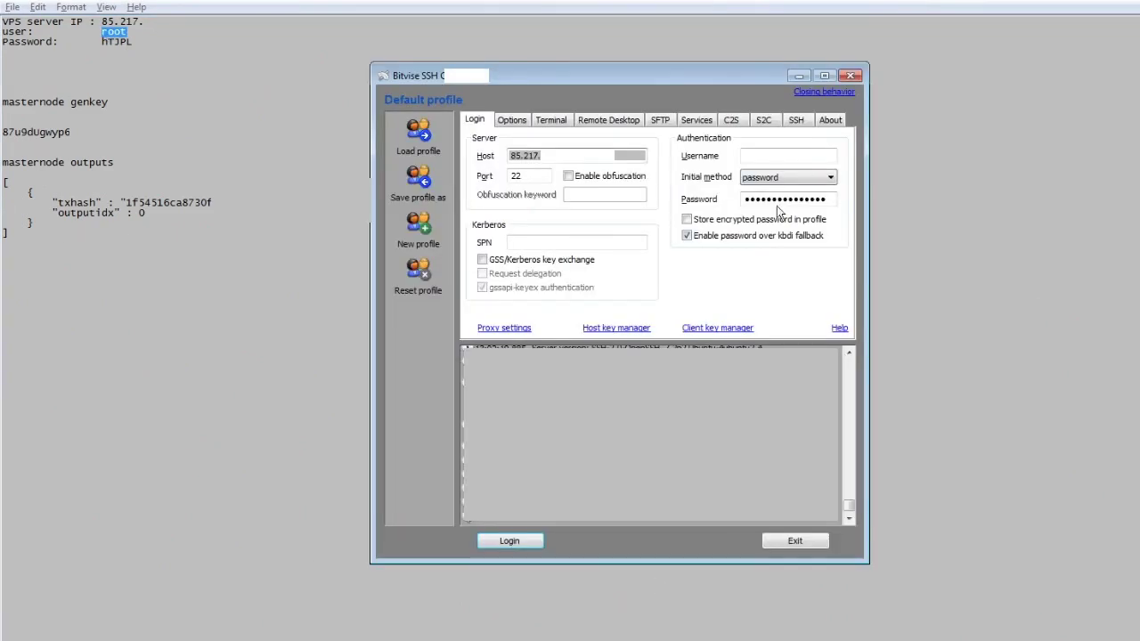
{"action": "right_click", "coordinate": [744, 153]}
{"action": "left_click", "coordinate": [811, 227]}
- Copy the server password from the notes into the password field
{"action": "left_click", "coordinate": [116, 42]}
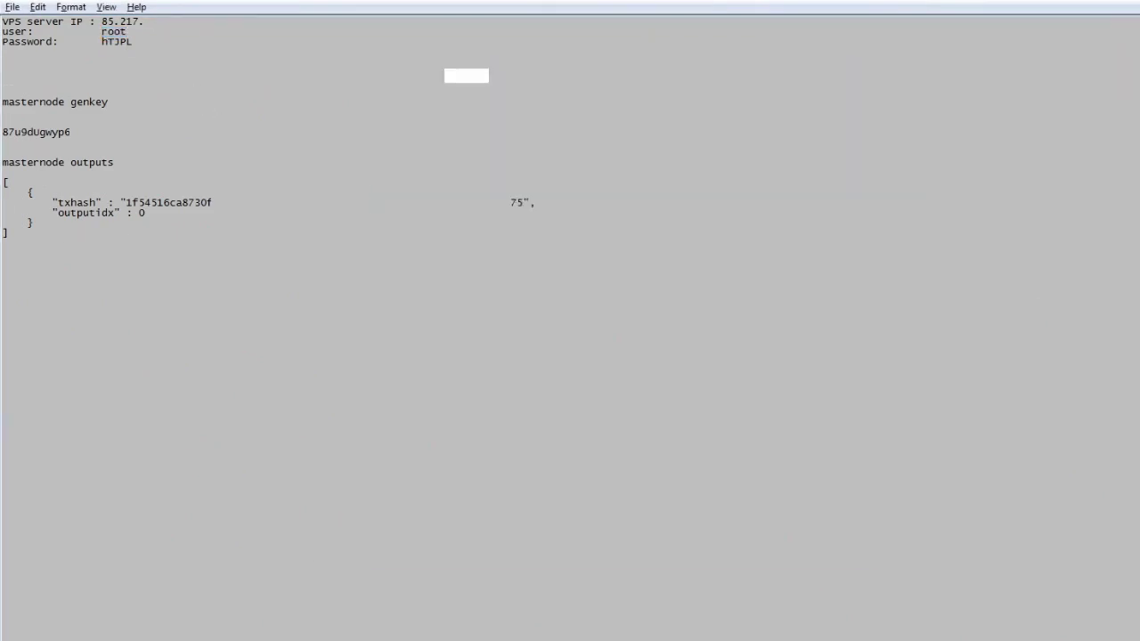
{"action": "double_click", "coordinate": [117, 42]}
{"action": "right_click", "coordinate": [163, 42]}
{"action": "left_click", "coordinate": [198, 92]}
{"action": "key", "text": "alt+Tab"}
{"action": "left_click", "coordinate": [783, 199]}
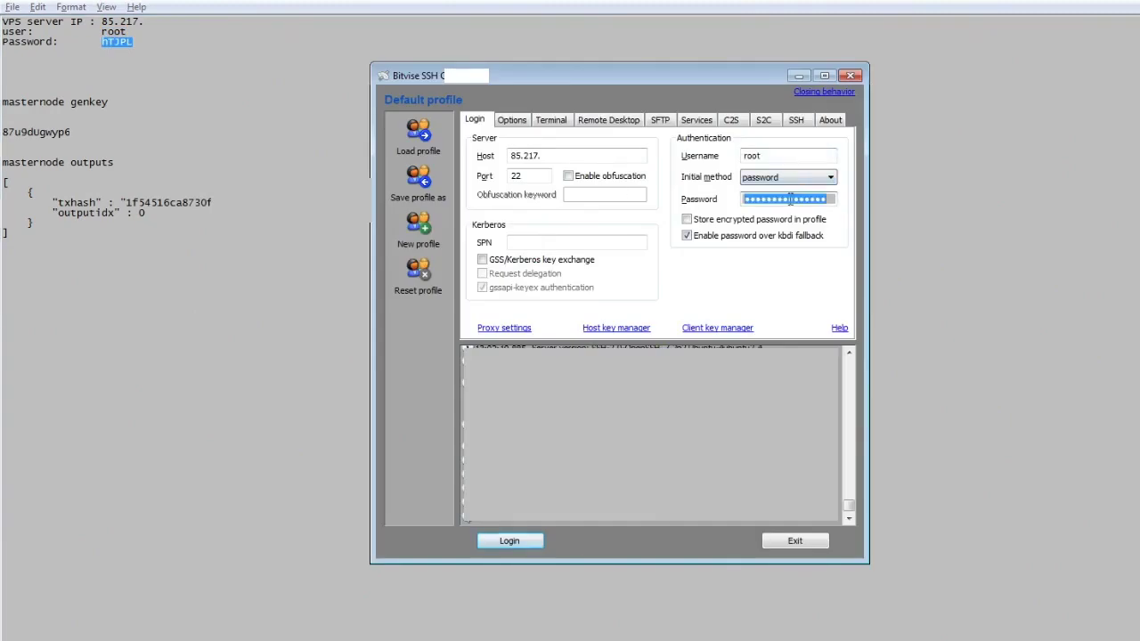
{"action": "key", "text": "ctrl+v"}
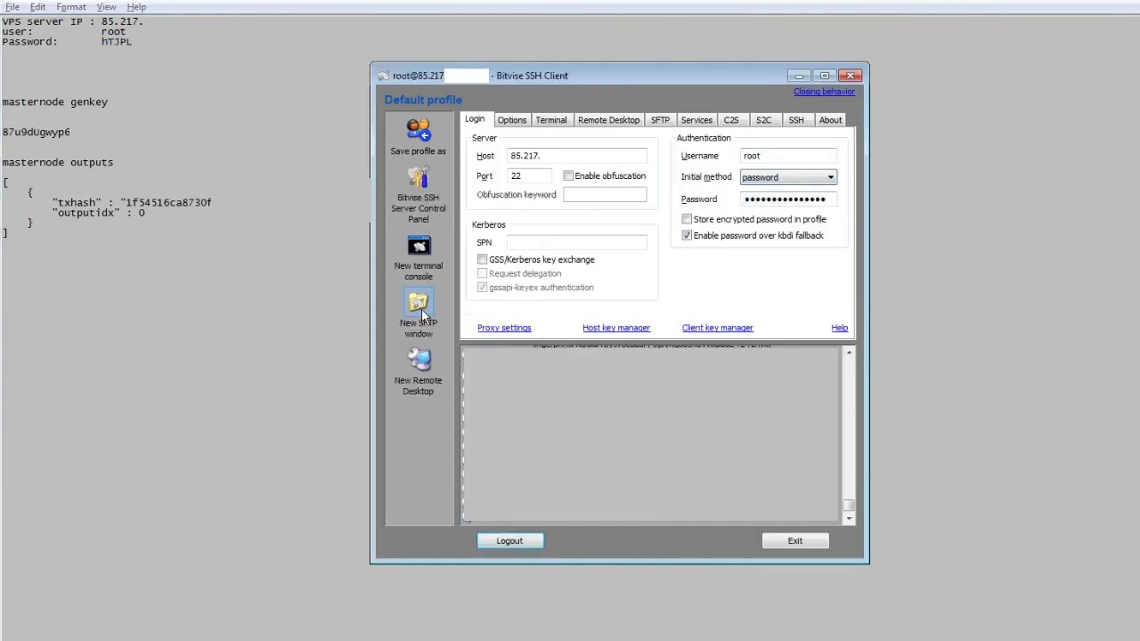
- Upload nzl_script.tgz from the local script folder to the remote root folder over SFTP
{"action": "left_click", "coordinate": [419, 308]}
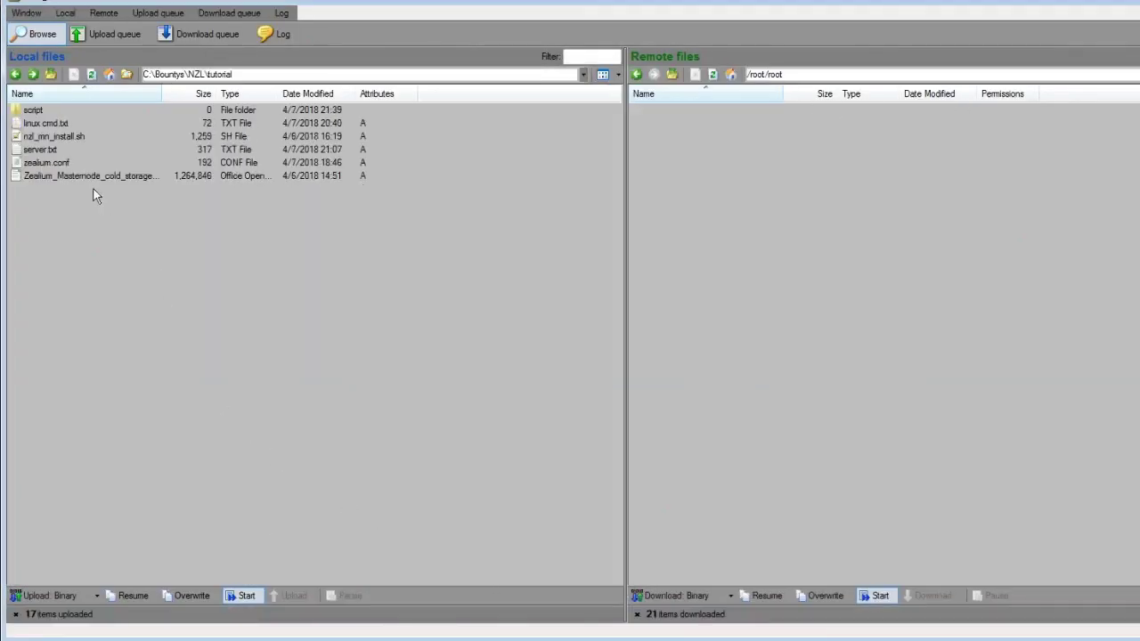
{"action": "double_click", "coordinate": [29, 111]}
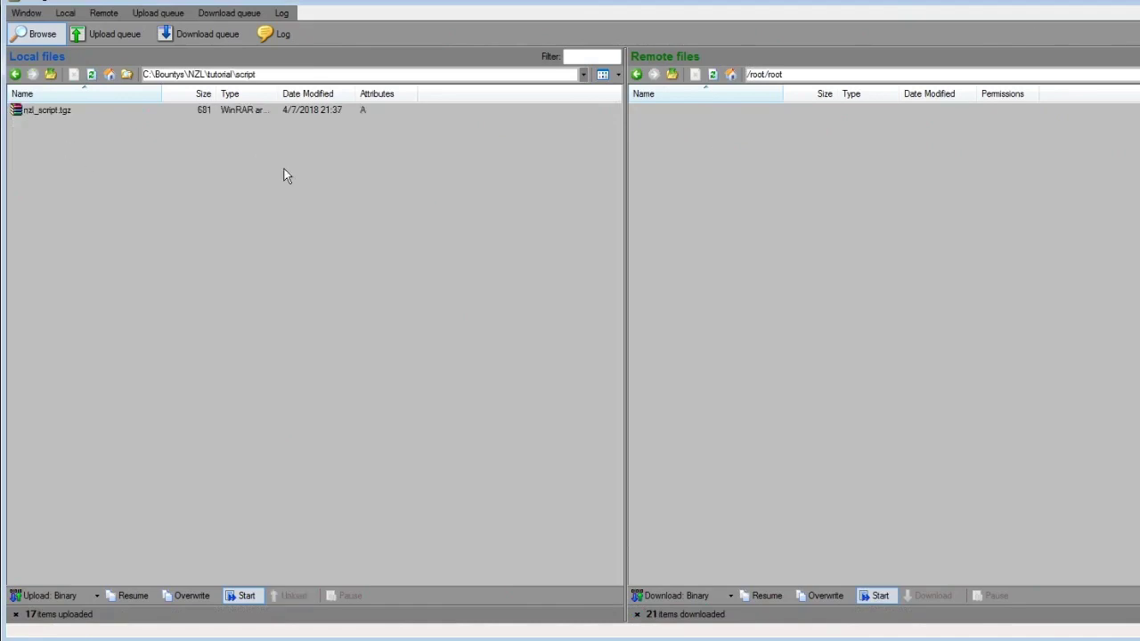
{"action": "left_click_drag", "start_coordinate": [48, 112], "coordinate": [696, 224]}
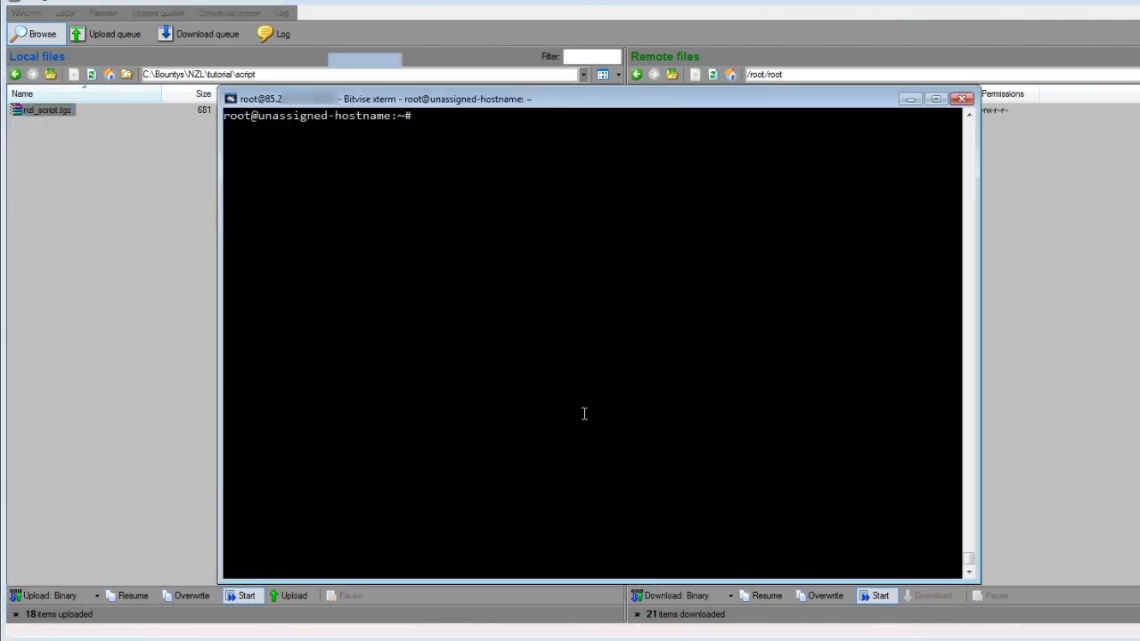
- Change into root, list the files and extract nzl_script.tgz with tar xzf
{"action": "type", "text": "cd root"}
{"action": "key", "text": "Return"}
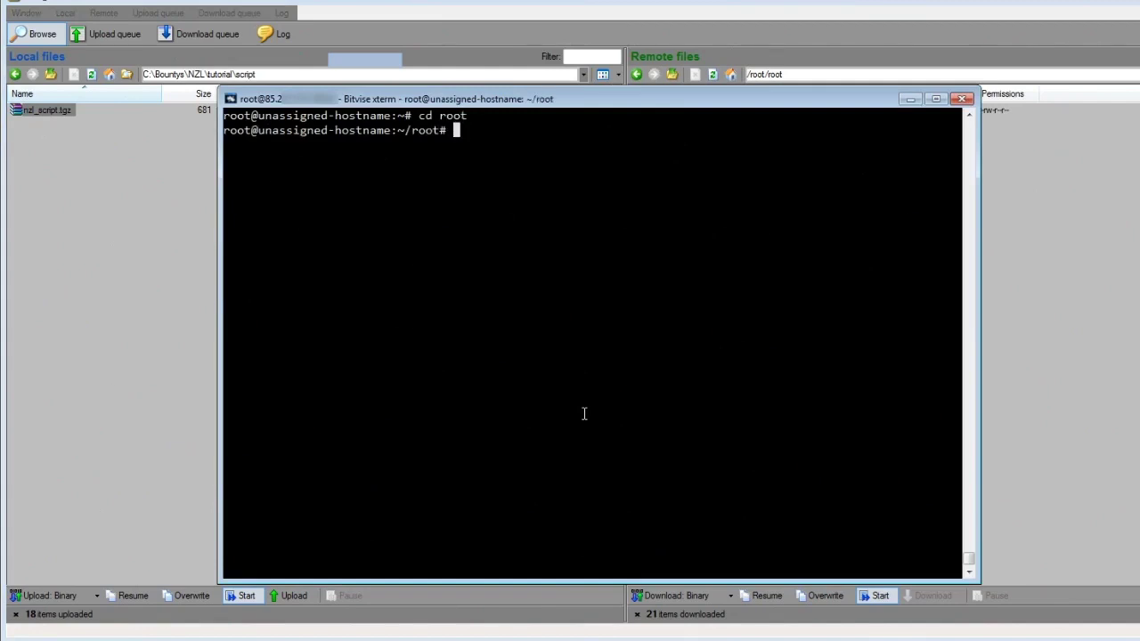
{"action": "type", "text": "ls -al"}
{"action": "key", "text": "Return"}
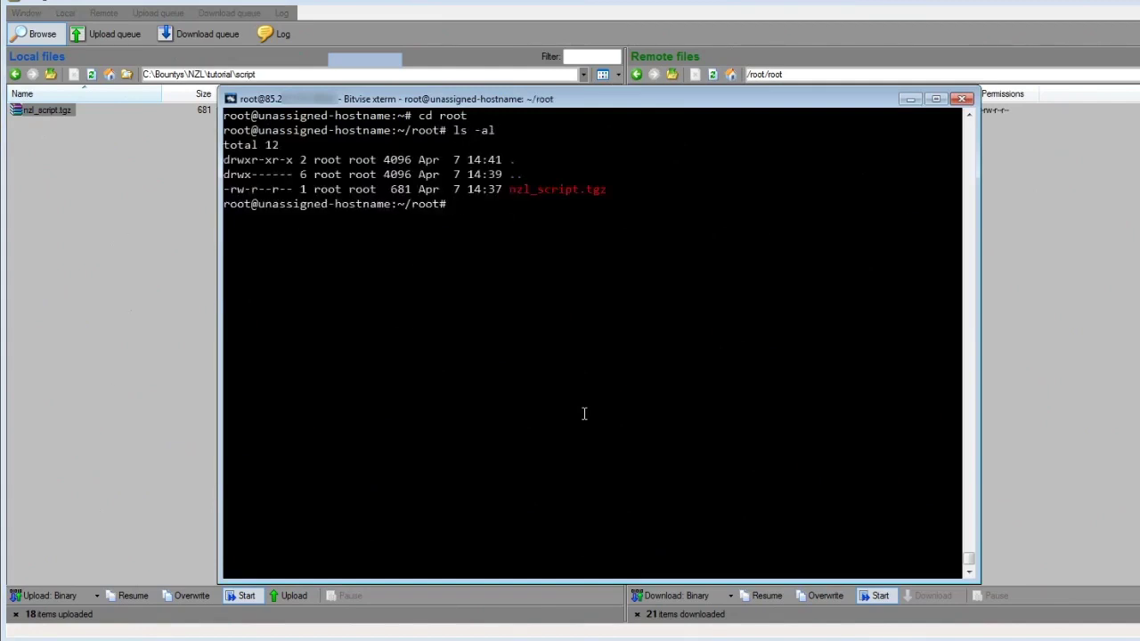
{"action": "type", "text": "tar xzf"}
{"action": "double_click", "coordinate": [534, 190]}
{"action": "right_click", "coordinate": [536, 191]}
{"action": "key", "text": "Return"}
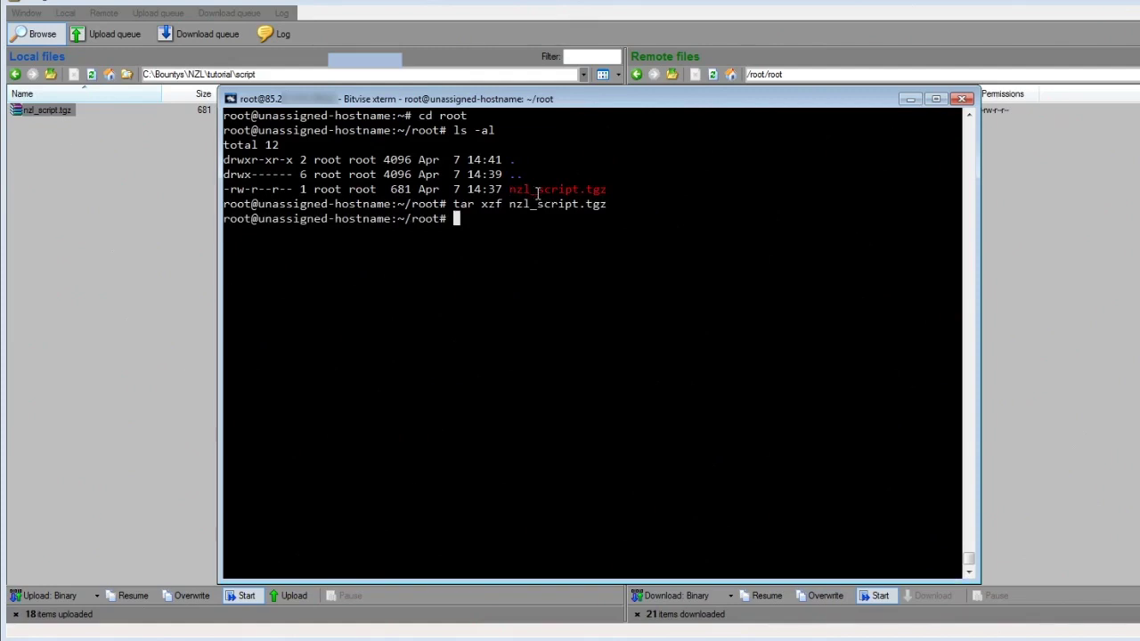
- List the extracted files and run ./nzl_mn_install.sh
{"action": "type", "text": "ls -al"}
{"action": "key", "text": "Return"}
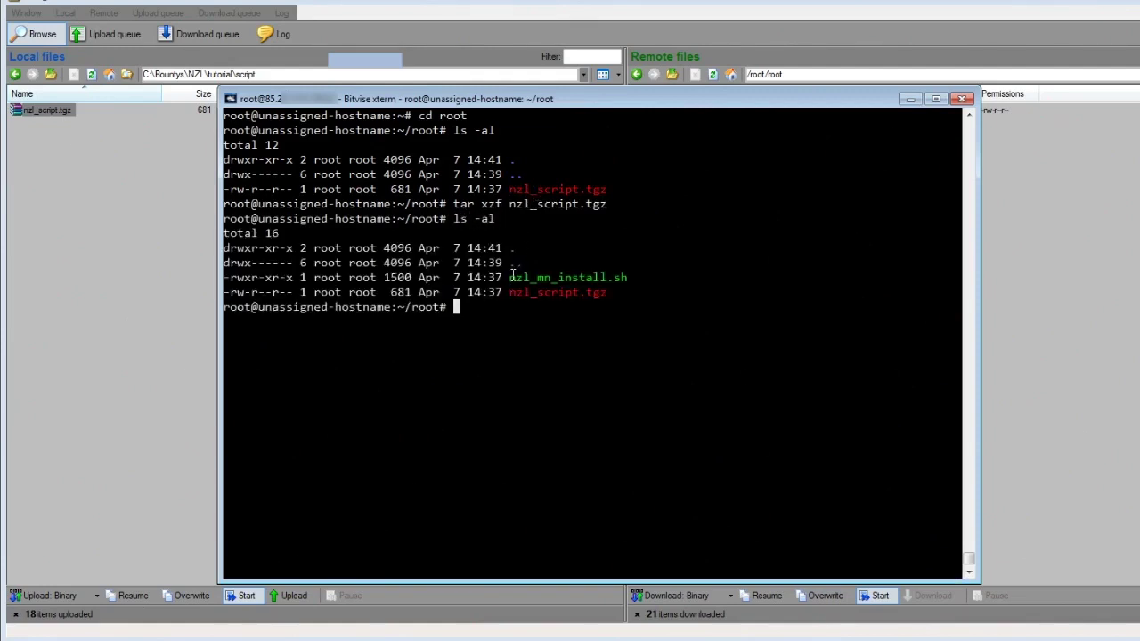
{"action": "left_click_drag", "start_coordinate": [513, 276], "coordinate": [625, 276]}
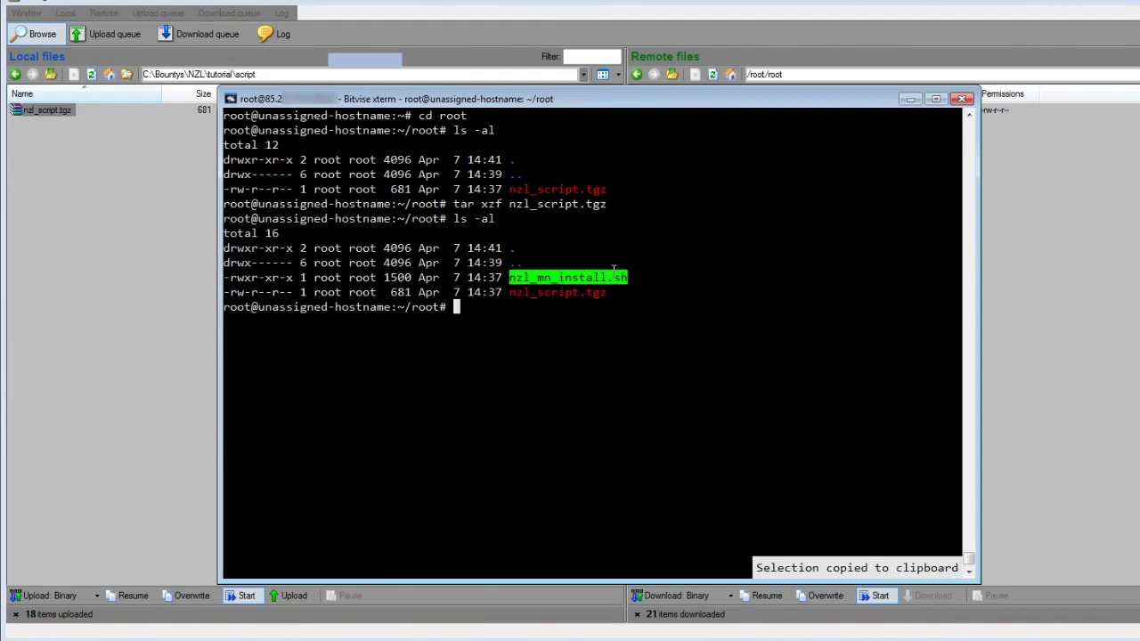
{"action": "type", "text": "./"}
{"action": "right_click", "coordinate": [571, 292]}
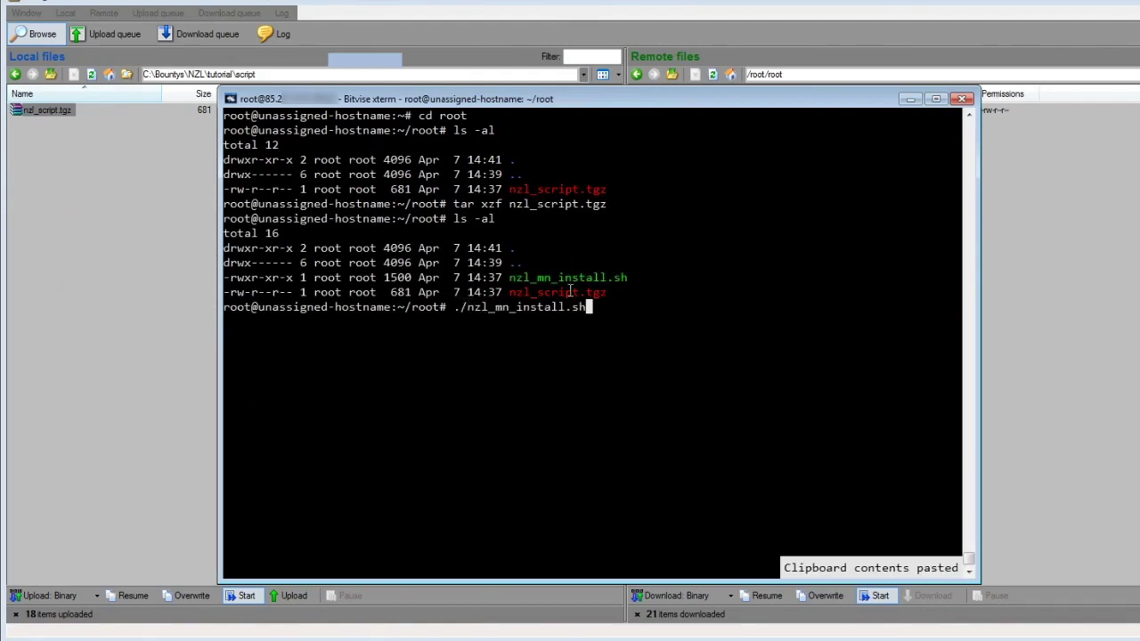
{"action": "key", "text": "Return"}
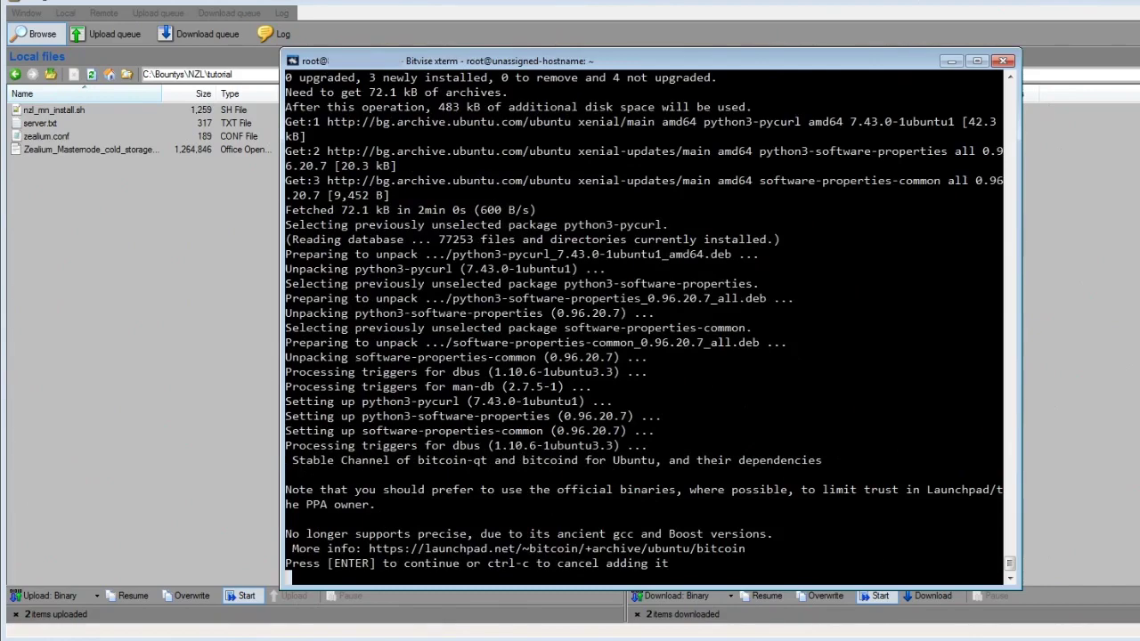
- Confirm adding the bitcoin PPA so the masternode install can complete
{"action": "key", "text": "Return"}
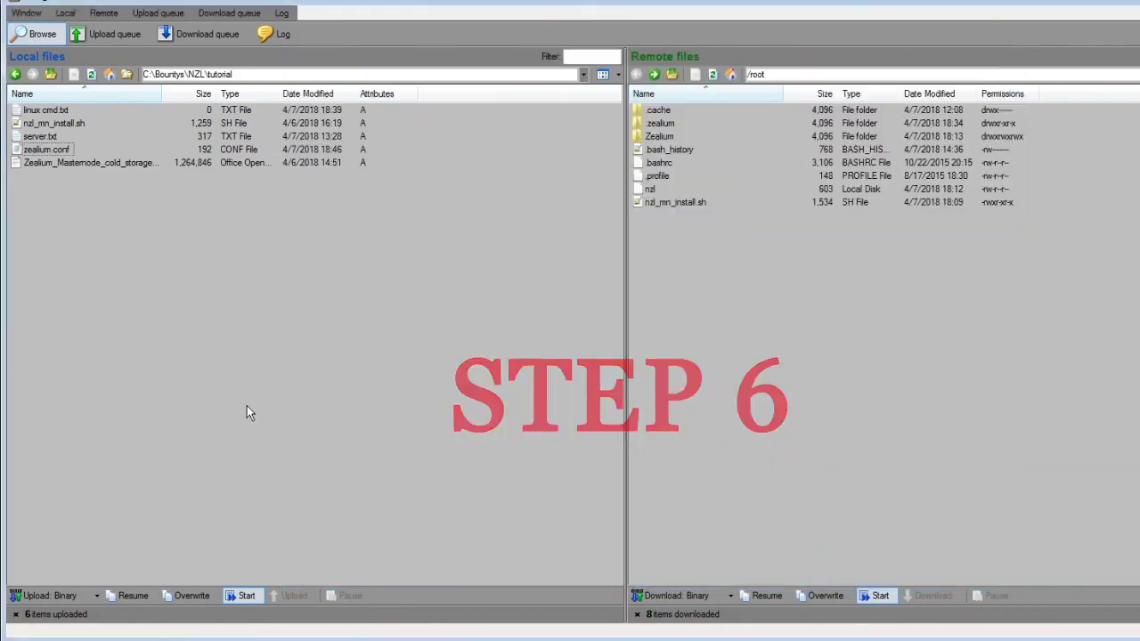
- Open the remote .zealium/zealium.conf in Notepad and replace the ip placeholder with the VPS IP
{"action": "double_click", "coordinate": [660, 123]}
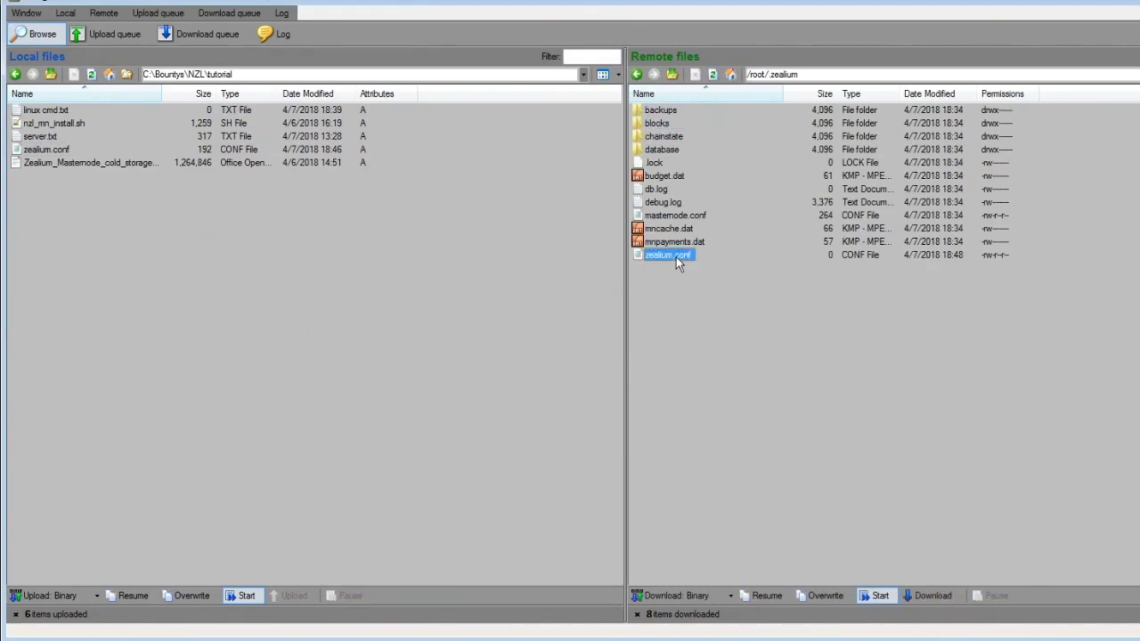
{"action": "right_click", "coordinate": [676, 256]}
{"action": "left_click", "coordinate": [710, 371]}
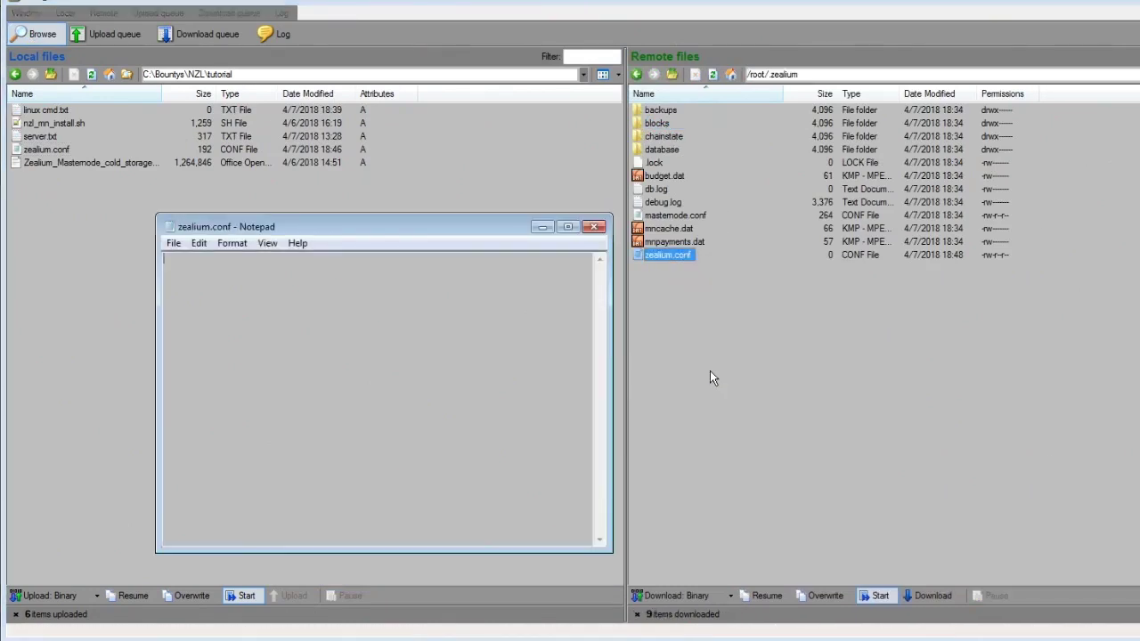
{"action": "left_click_drag", "start_coordinate": [431, 228], "coordinate": [957, 241]}
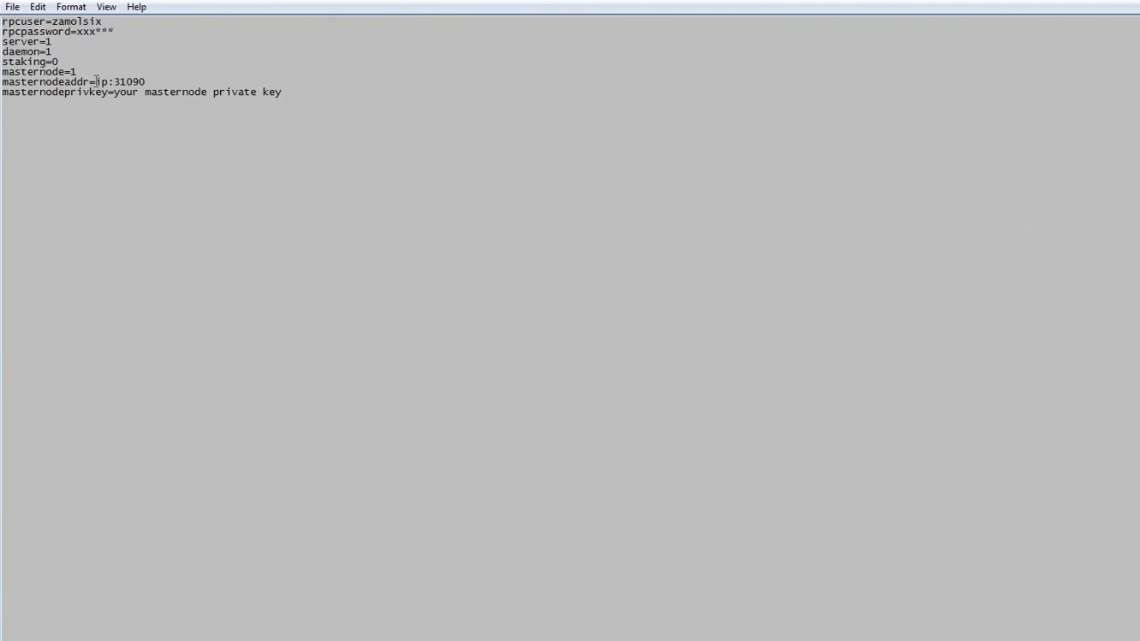
{"action": "left_click_drag", "start_coordinate": [95, 81], "coordinate": [109, 79]}
{"action": "right_click", "coordinate": [107, 81]}
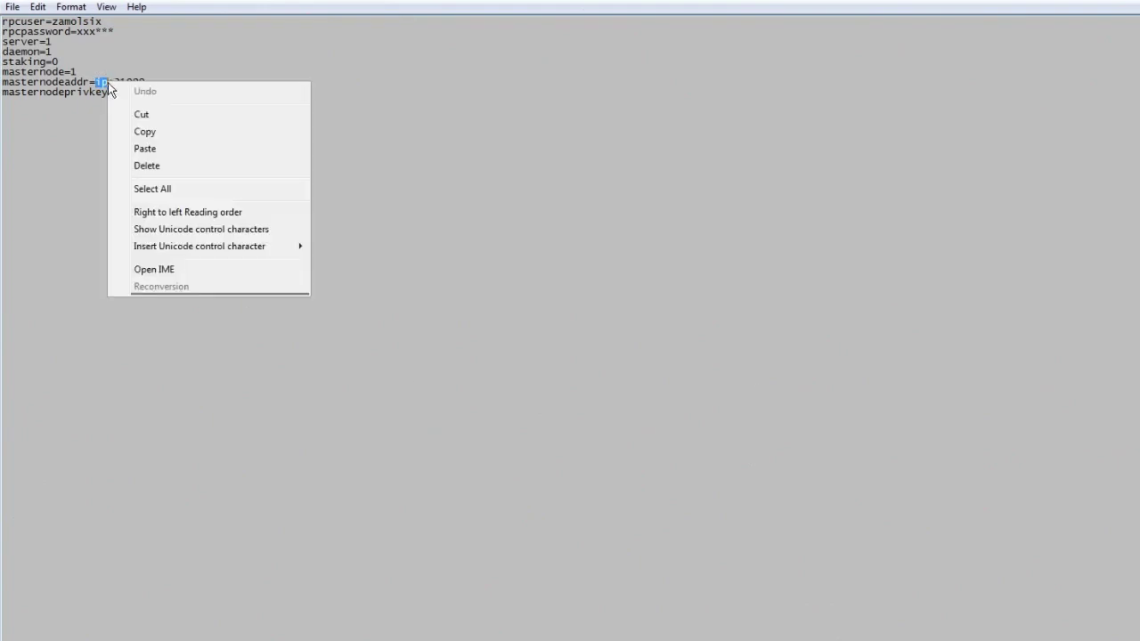
{"action": "left_click", "coordinate": [145, 147]}
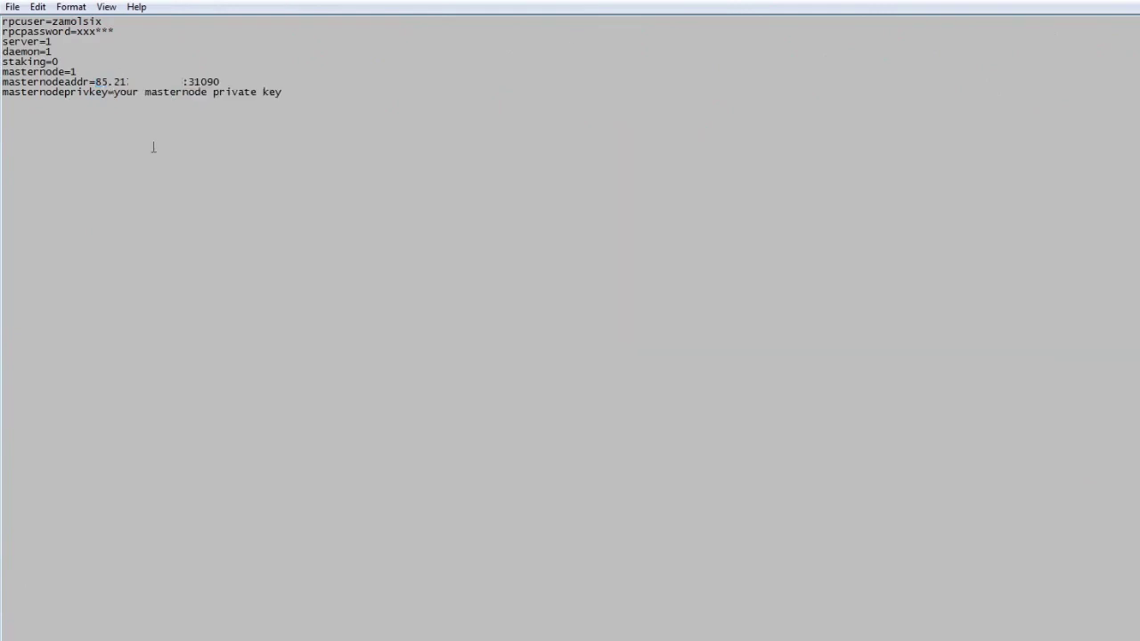
- Paste the generated masternode private key from the notes over the masternodeprivkey placeholder
{"action": "key", "text": "alt+Tab"}
{"action": "double_click", "coordinate": [25, 131]}
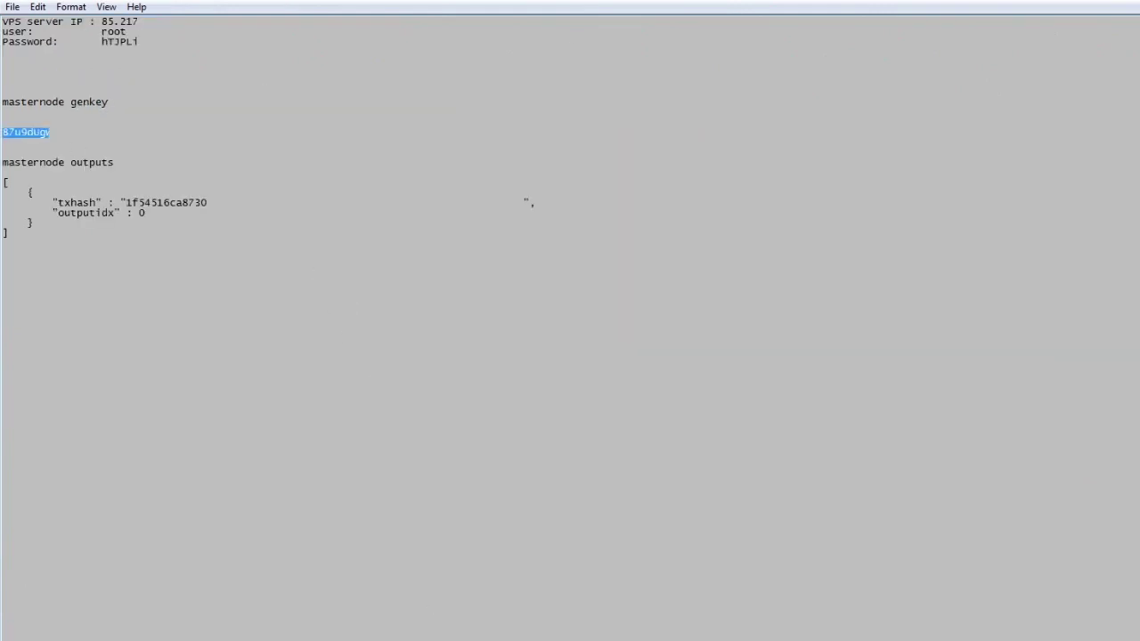
{"action": "left_click", "coordinate": [7, 102]}
{"action": "left_click_drag", "start_coordinate": [8, 102], "coordinate": [109, 102]}
{"action": "double_click", "coordinate": [25, 131]}
{"action": "right_click", "coordinate": [47, 139]}
{"action": "left_click", "coordinate": [84, 183]}
{"action": "key", "text": "alt+Tab"}
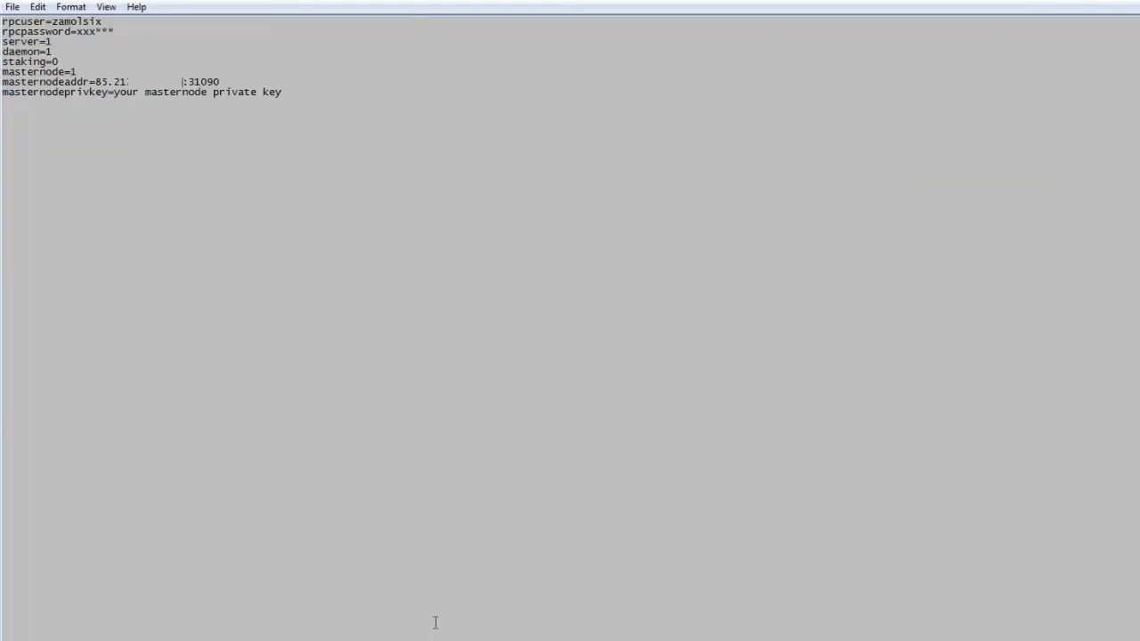
{"action": "left_click_drag", "start_coordinate": [114, 95], "coordinate": [281, 94]}
{"action": "right_click", "coordinate": [272, 95]}
{"action": "left_click", "coordinate": [307, 162]}
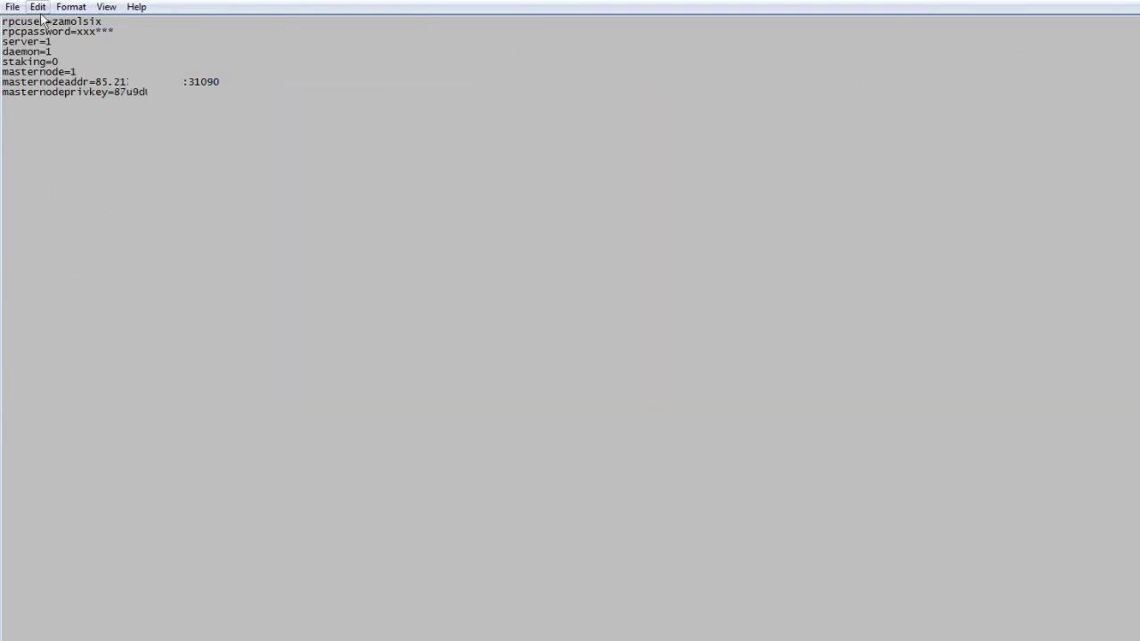
- Save zealium.conf and close Notepad so it uploads to the VPS
{"action": "left_click", "coordinate": [12, 7]}
{"action": "left_click", "coordinate": [37, 60]}
{"action": "key", "text": "alt+F4"}
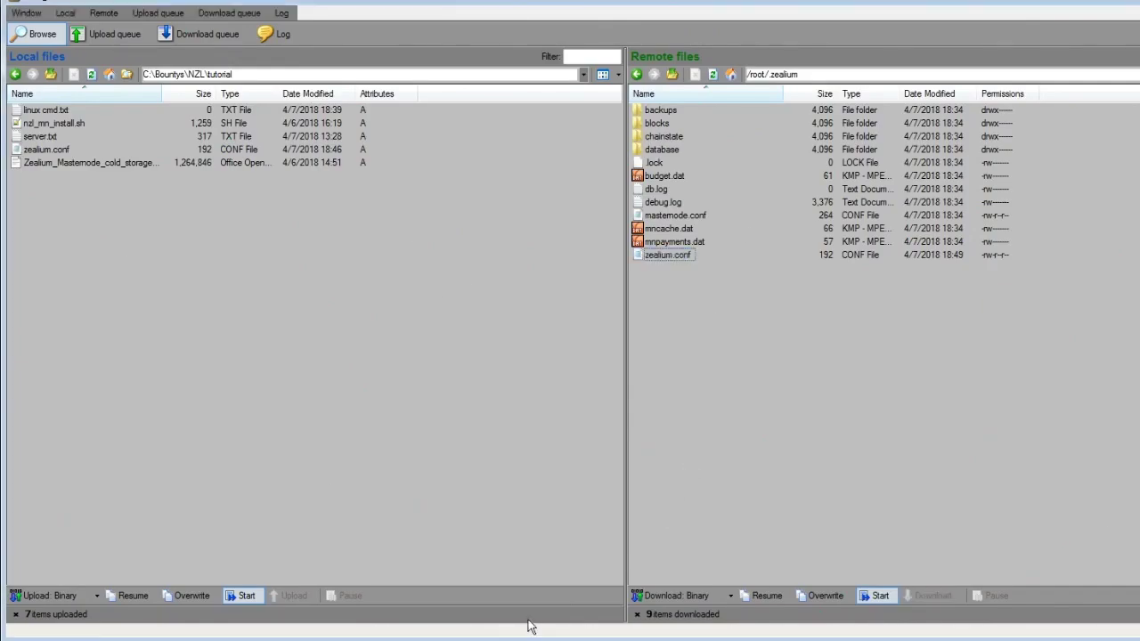
- In the terminal, run pwd and ls -al, then cd into the Zealium folder
{"action": "left_click", "coordinate": [558, 632]}
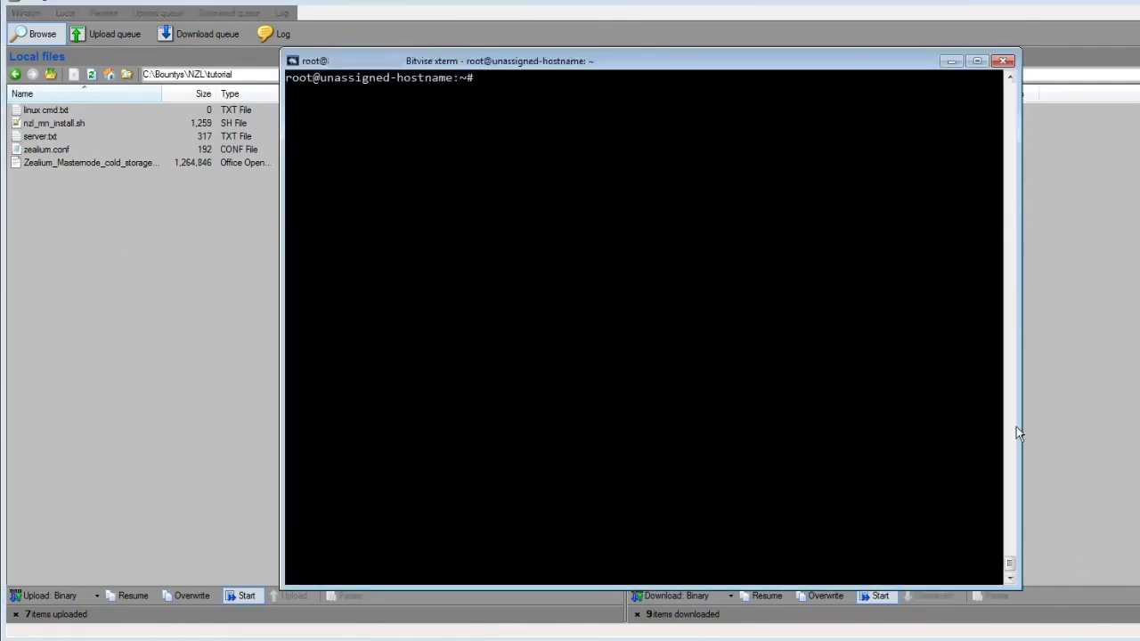
{"action": "type", "text": "pwd"}
{"action": "key", "text": "Return"}
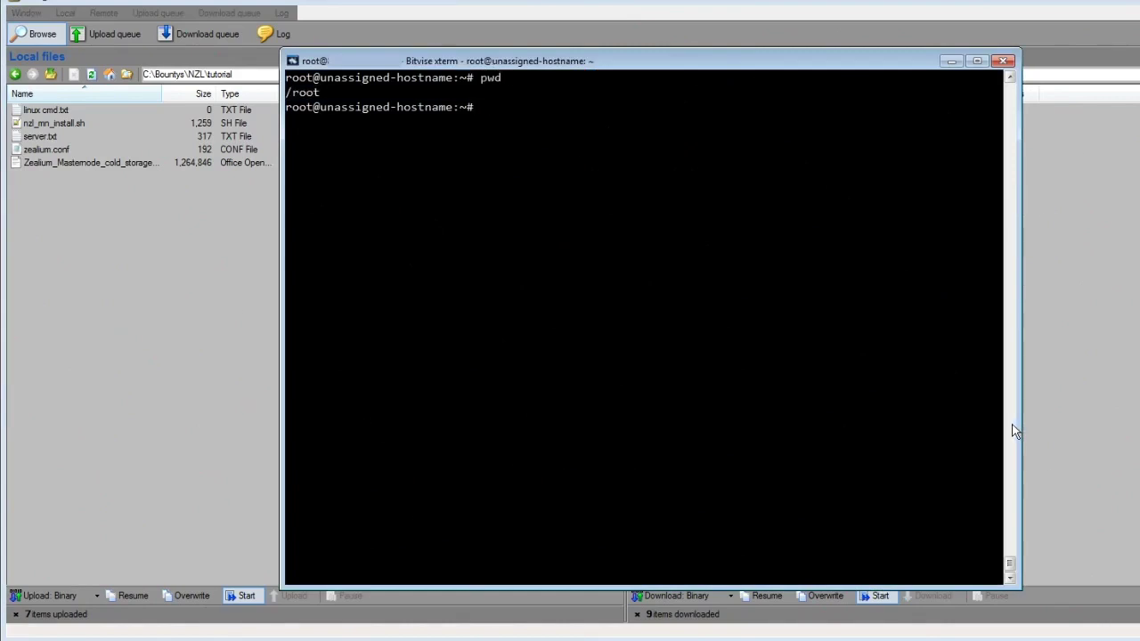
{"action": "type", "text": "ls -al"}
{"action": "key", "text": "Return"}
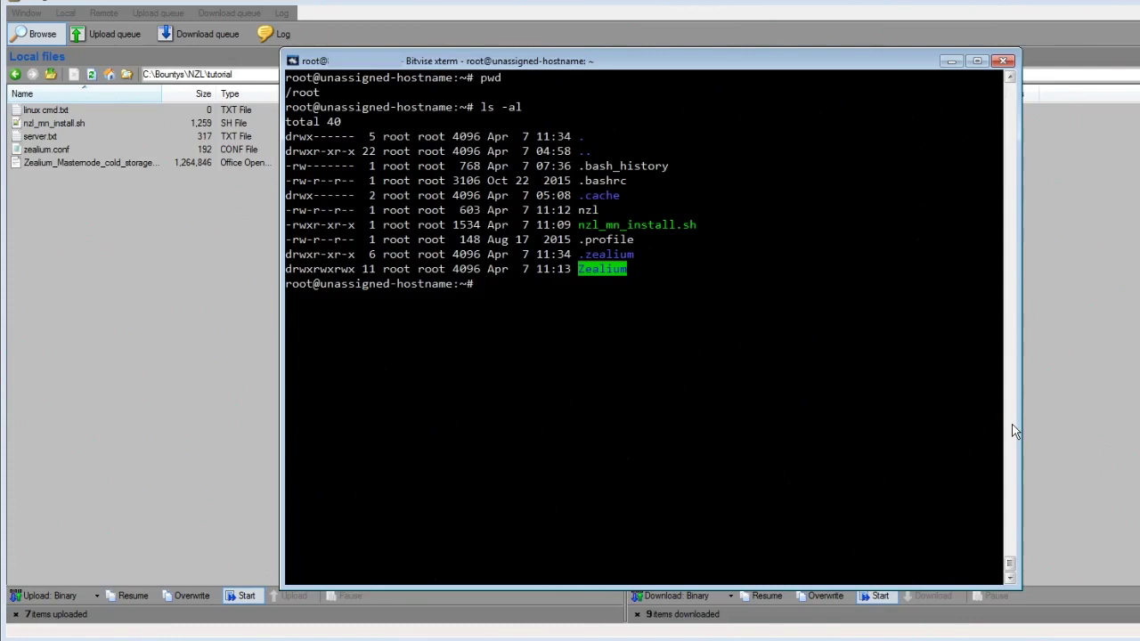
{"action": "type", "text": "cd"}
{"action": "double_click", "coordinate": [603, 268]}
{"action": "right_click", "coordinate": [602, 268]}
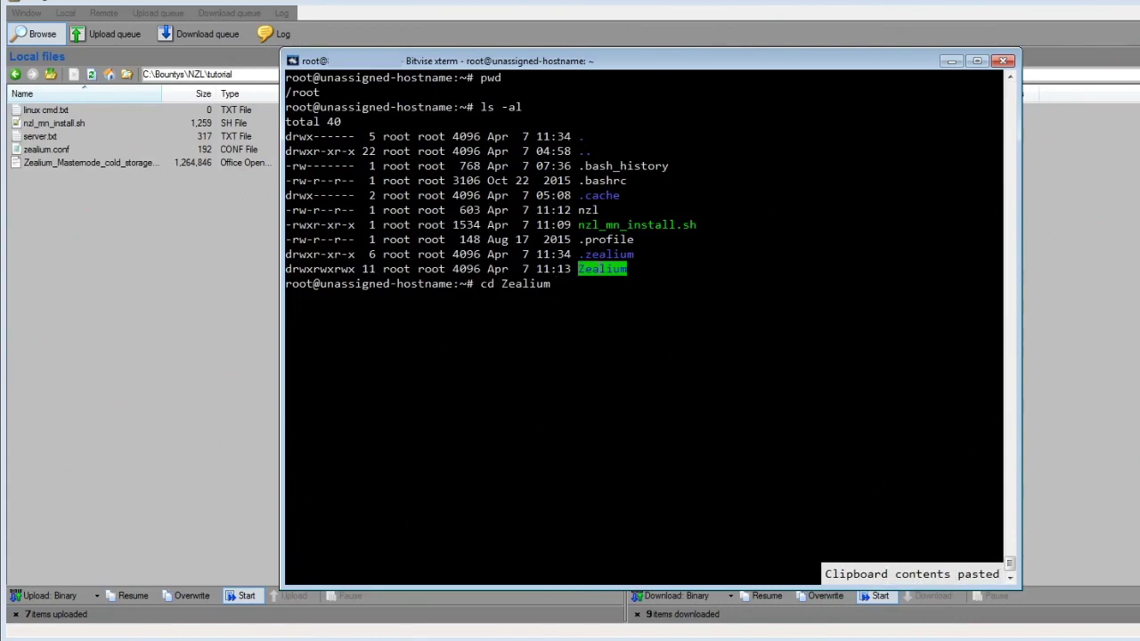
{"action": "key", "text": "Return"}
- Enter the src folder and start the daemon with ./zealiumd
{"action": "type", "text": "cd sr"}
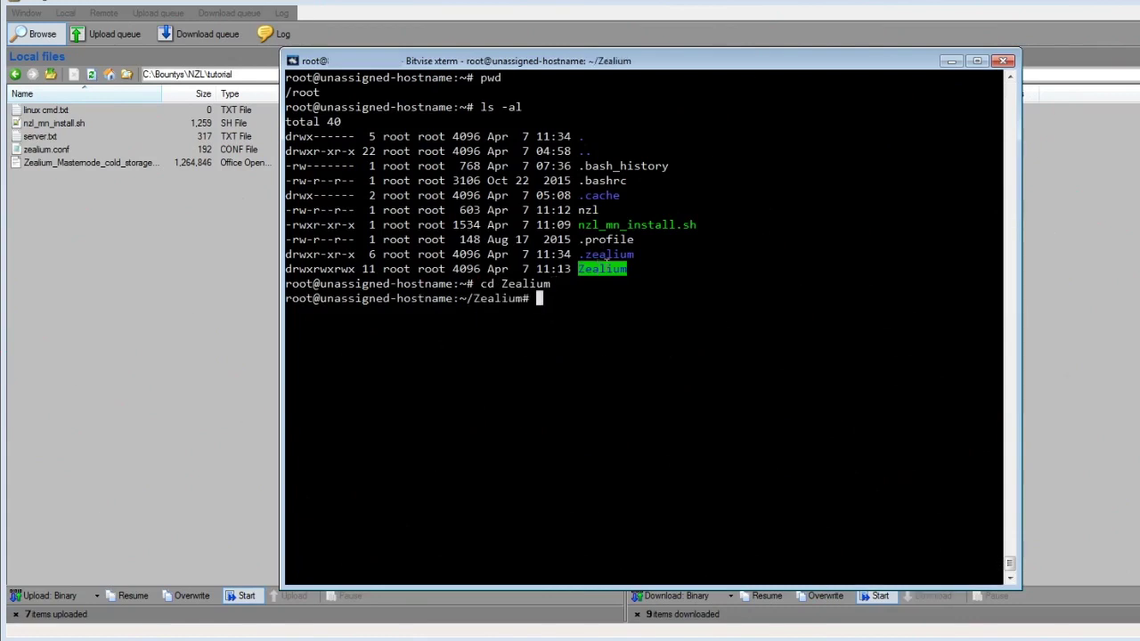
{"action": "type", "text": "c"}
{"action": "key", "text": "Return"}
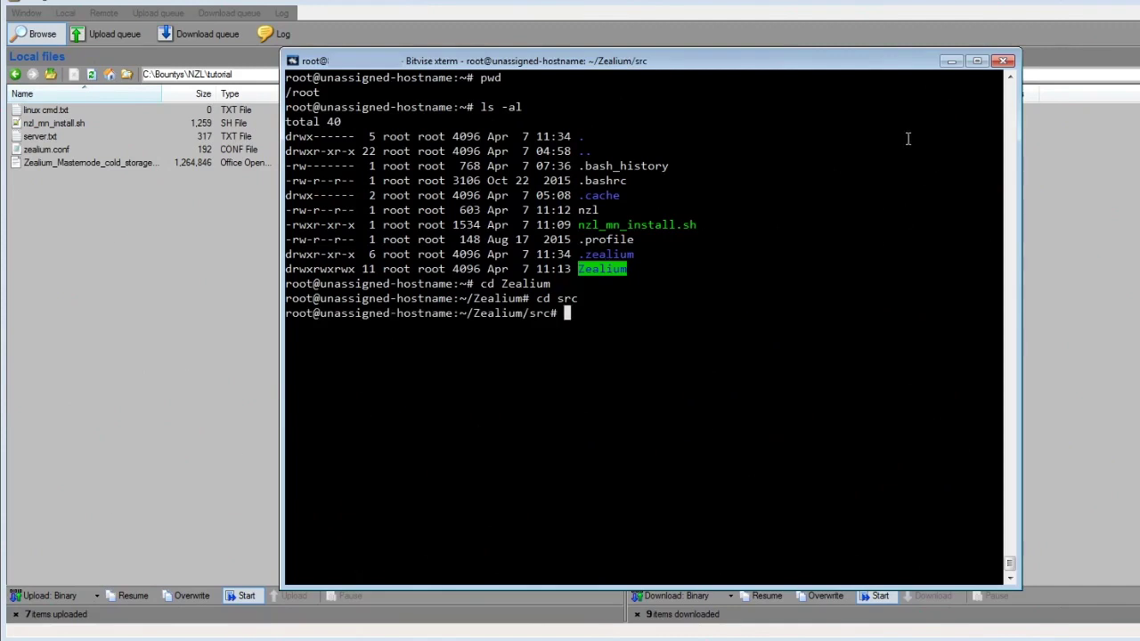
{"action": "type", "text": "./zealiumd"}
{"action": "key", "text": "Return"}
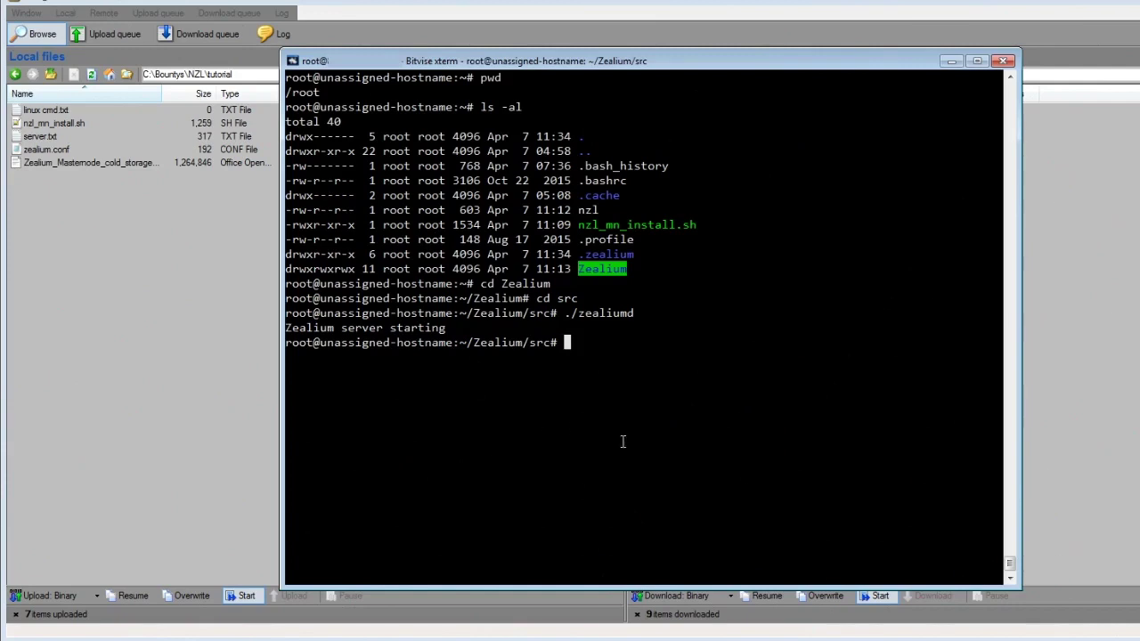
- Run ./zealium-cli getinfo (16299 blocks) and ./zealium-cli masternode status (not yet activated)
{"action": "type", "text": "./z"}
{"action": "key", "text": "Tab"}
{"action": "type", "text": "-cl"}
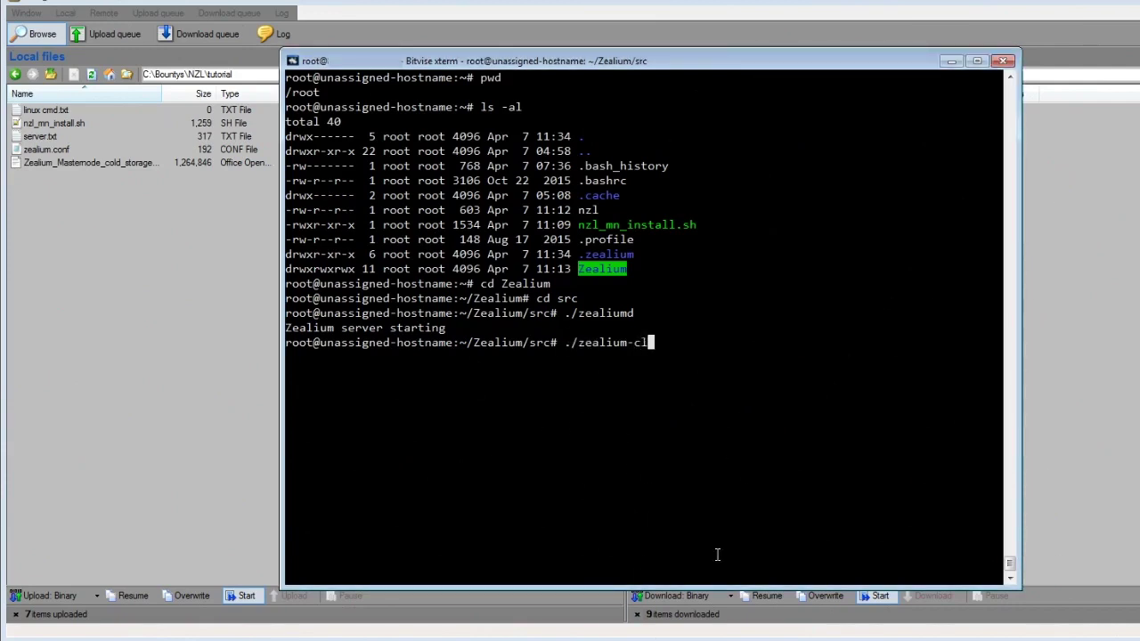
{"action": "type", "text": "i getinfo"}
{"action": "key", "text": "Return"}
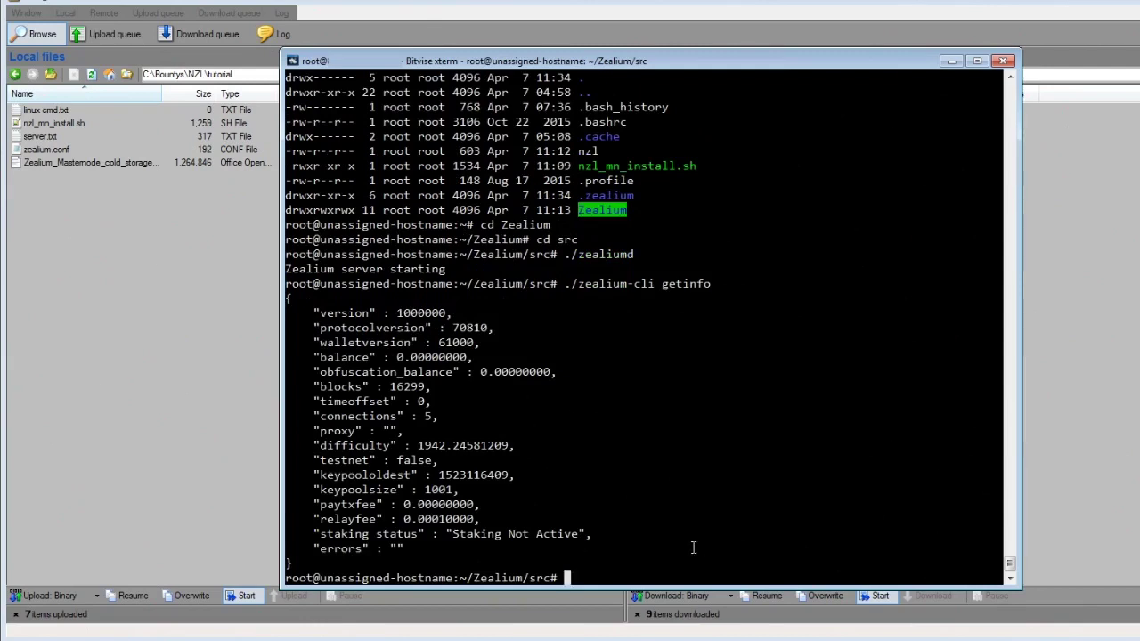
{"action": "right_click", "coordinate": [626, 518]}
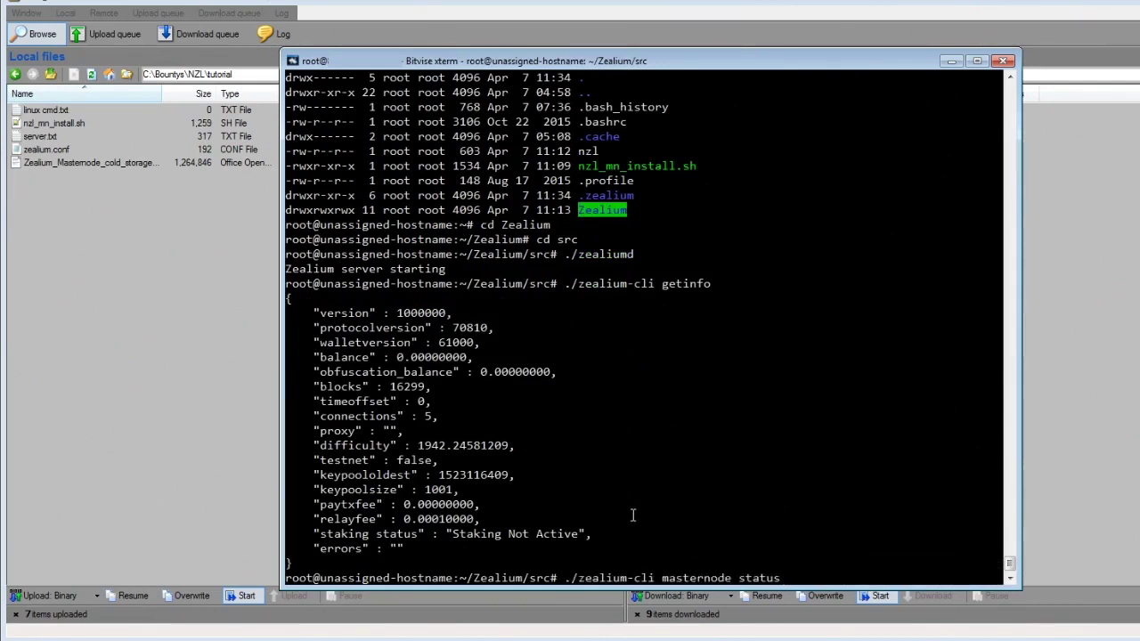
{"action": "key", "text": "Return"}
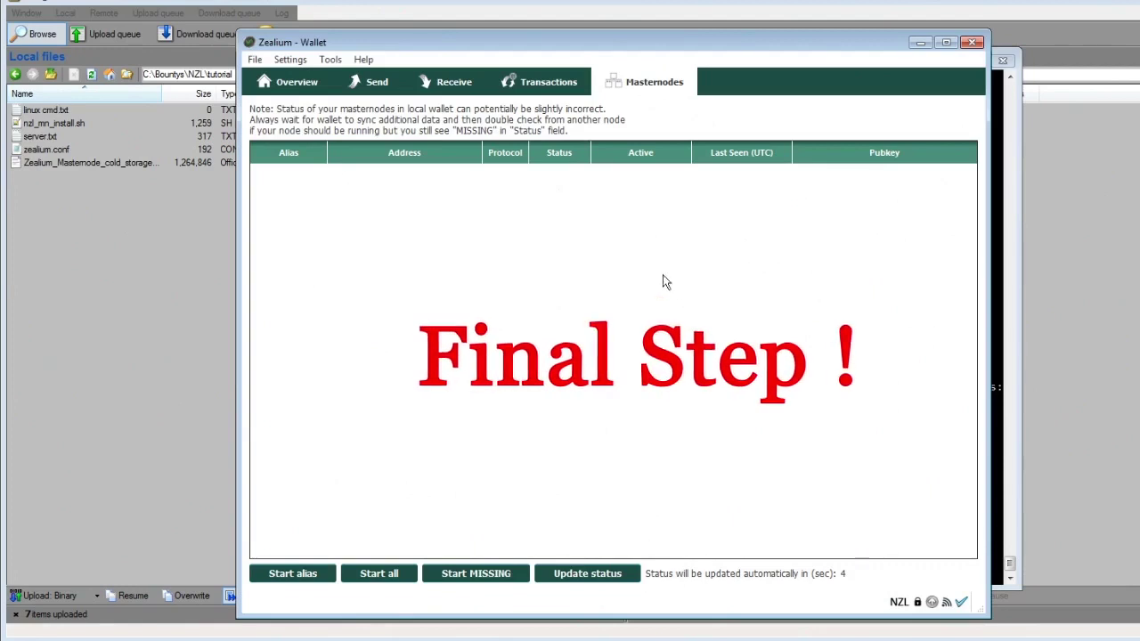
- Open masternode.conf from the wallet's Tools menu and split the mn1 127.0.0.2:31090 example onto its own line
{"action": "left_click", "coordinate": [333, 61]}
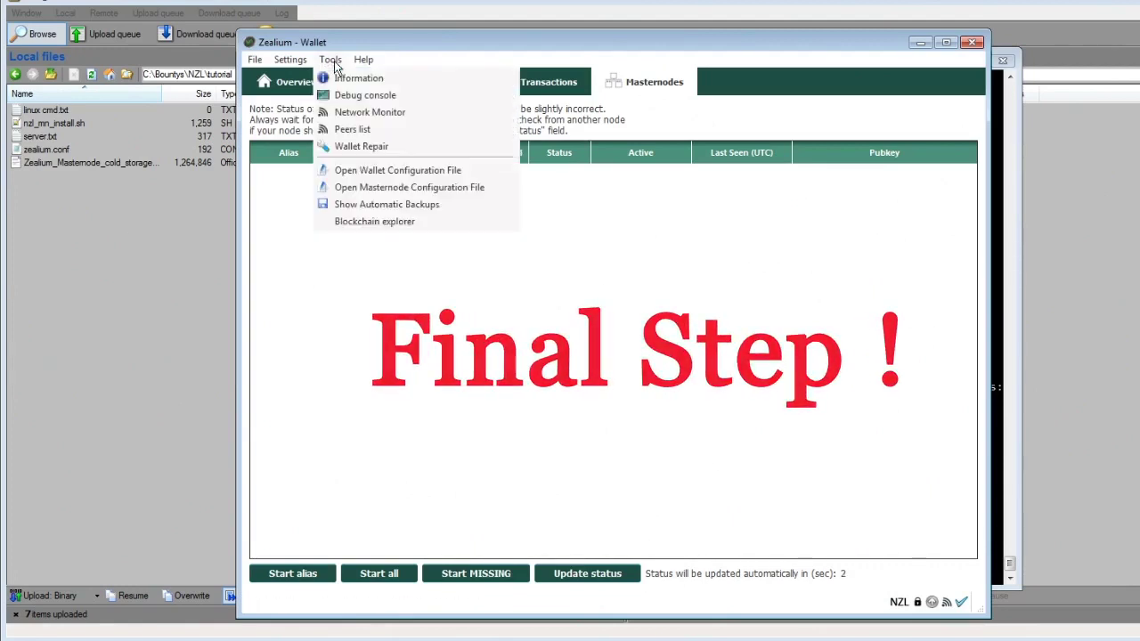
{"action": "left_click", "coordinate": [411, 189]}
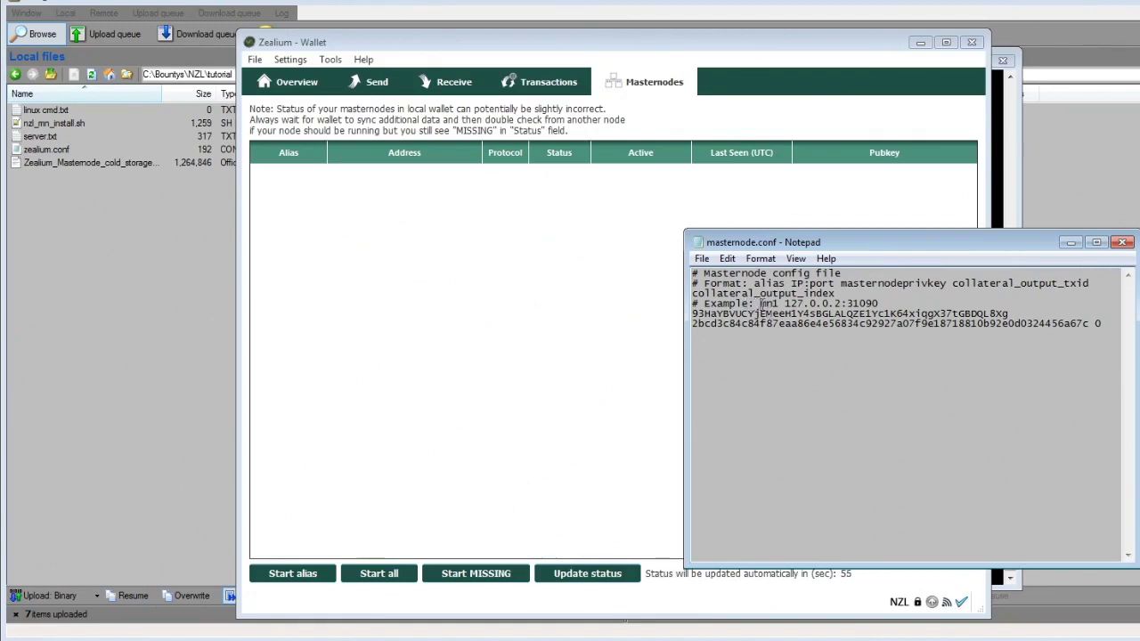
{"action": "key", "text": "Return"}
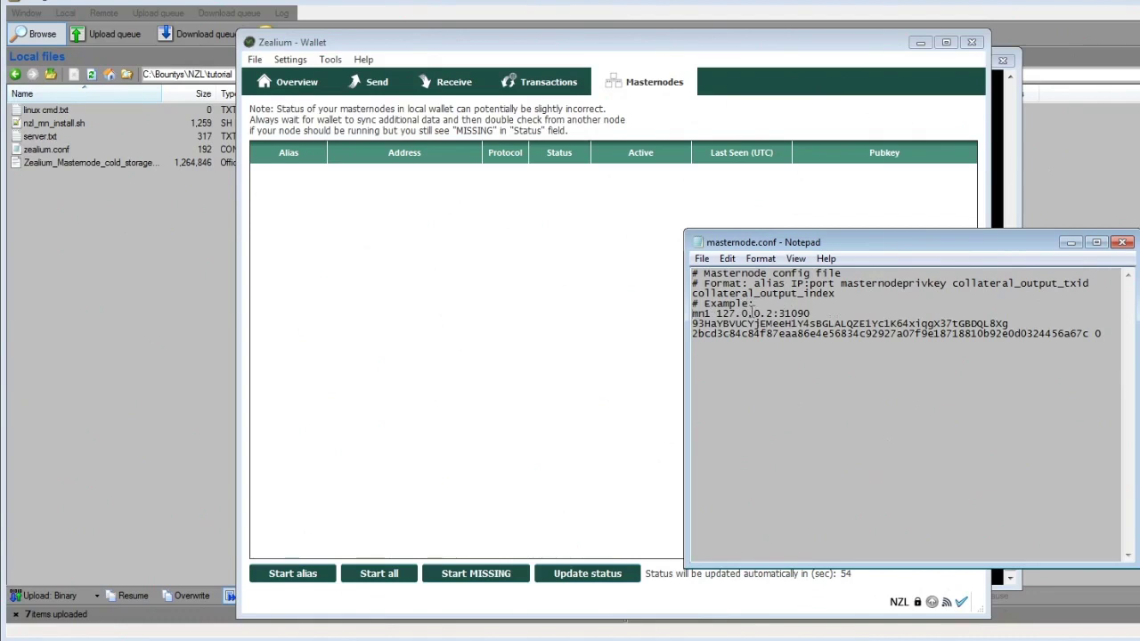
{"action": "double_click", "coordinate": [777, 326]}
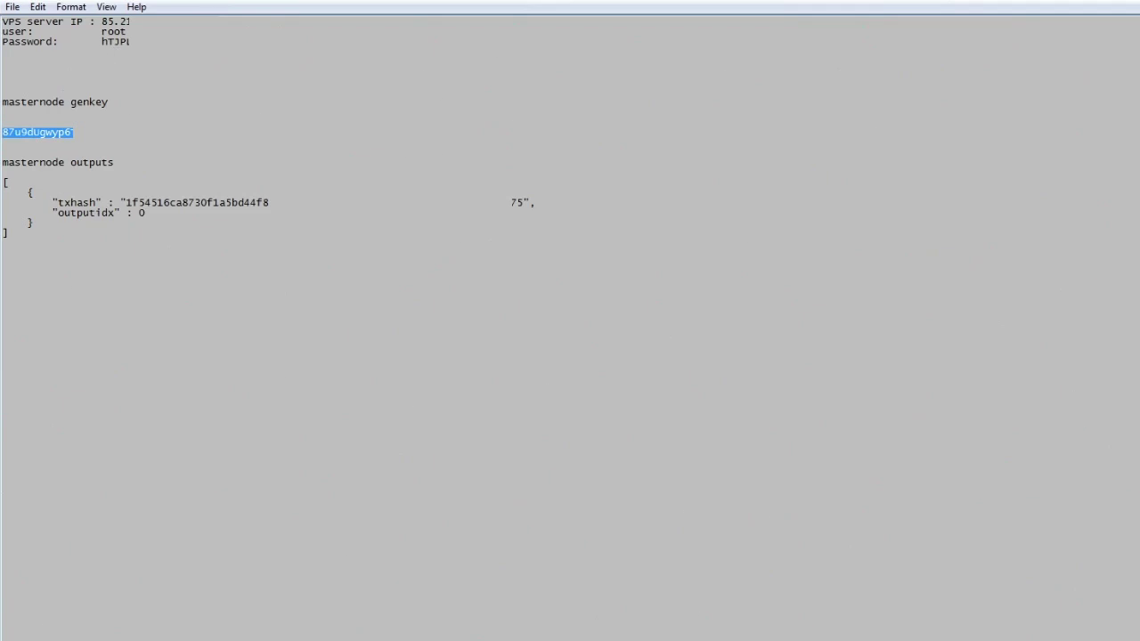
- Copy the generated masternode key from the notes over the example key in masternode.conf
{"action": "right_click", "coordinate": [89, 150]}
{"action": "left_click", "coordinate": [134, 178]}
{"action": "left_click", "coordinate": [57, 109]}
{"action": "left_click_drag", "start_coordinate": [7, 102], "coordinate": [104, 104]}
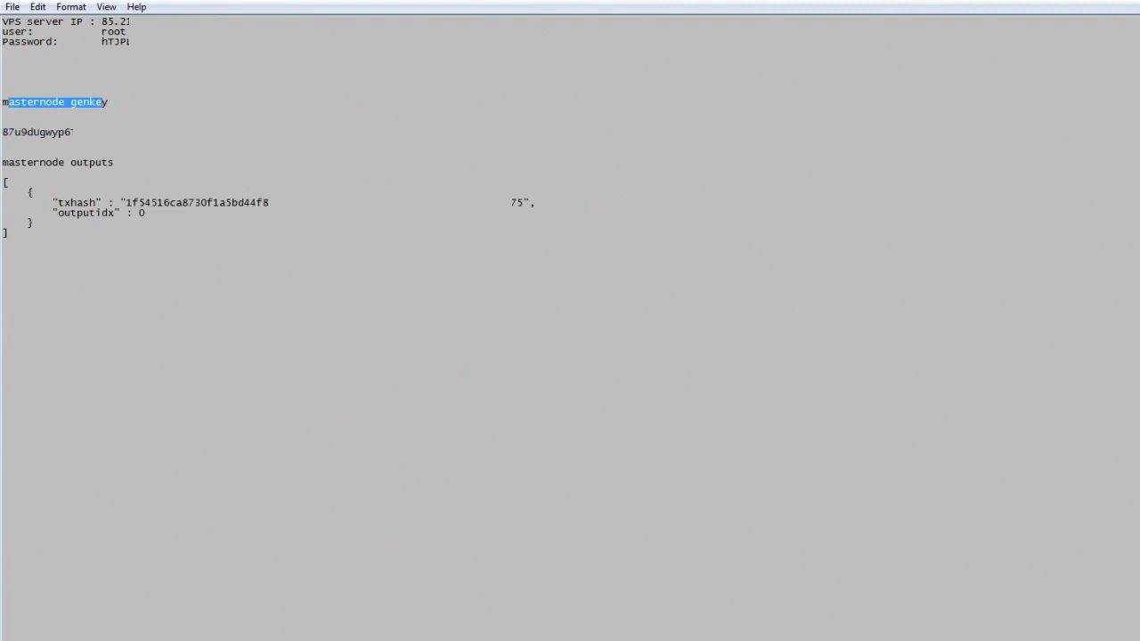
{"action": "double_click", "coordinate": [956, 64]}
{"action": "left_click", "coordinate": [1084, 383]}
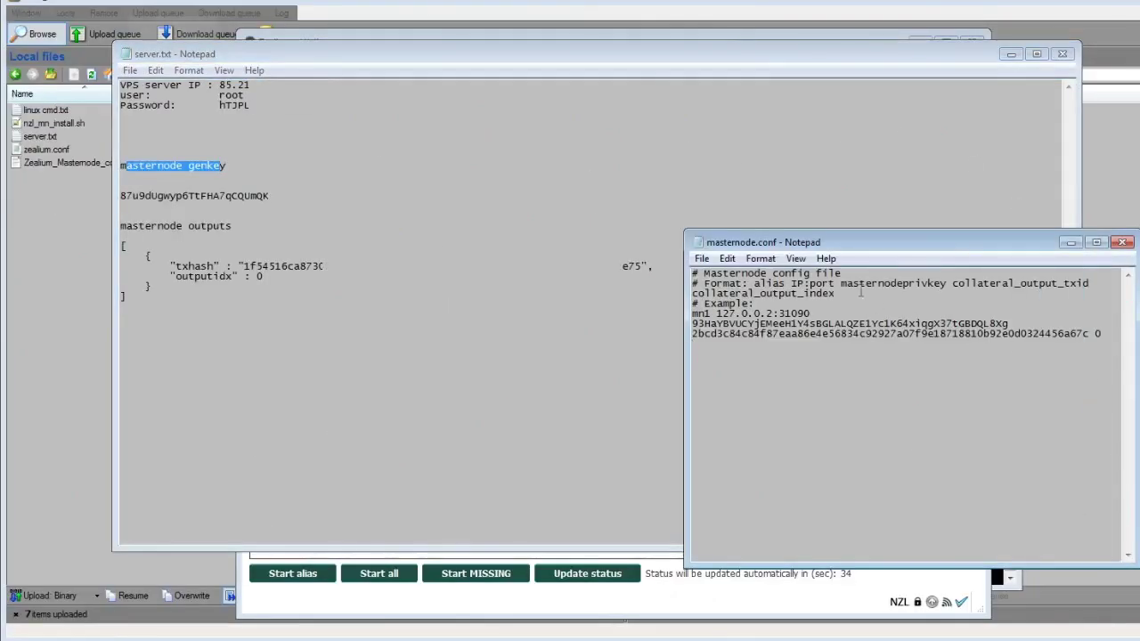
{"action": "left_click_drag", "start_coordinate": [1014, 323], "coordinate": [700, 324]}
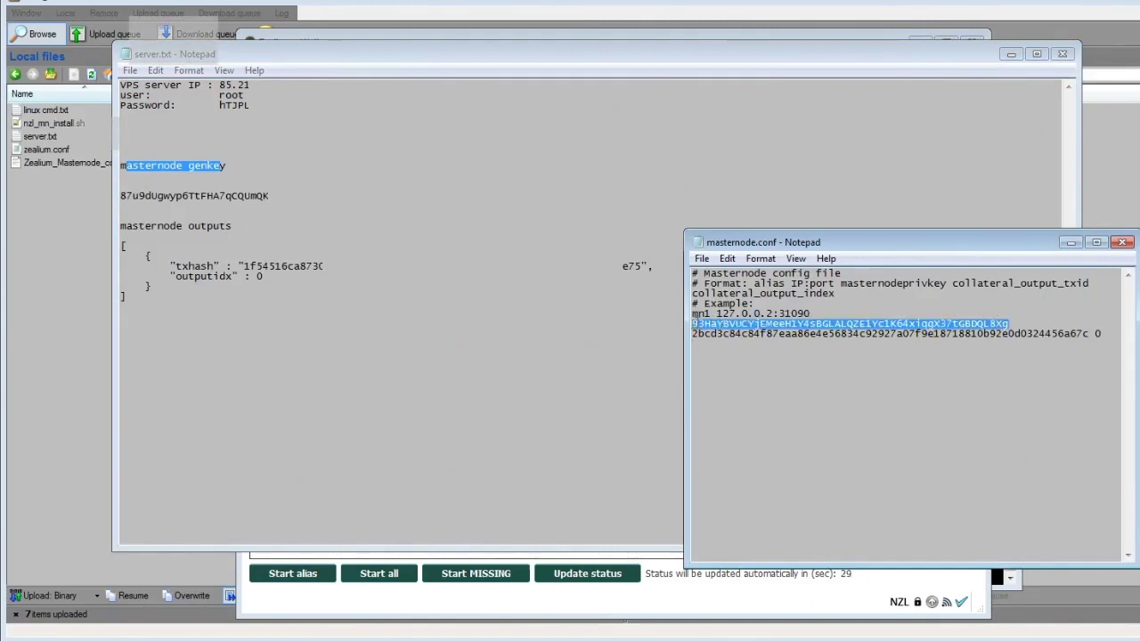
{"action": "right_click", "coordinate": [700, 325]}
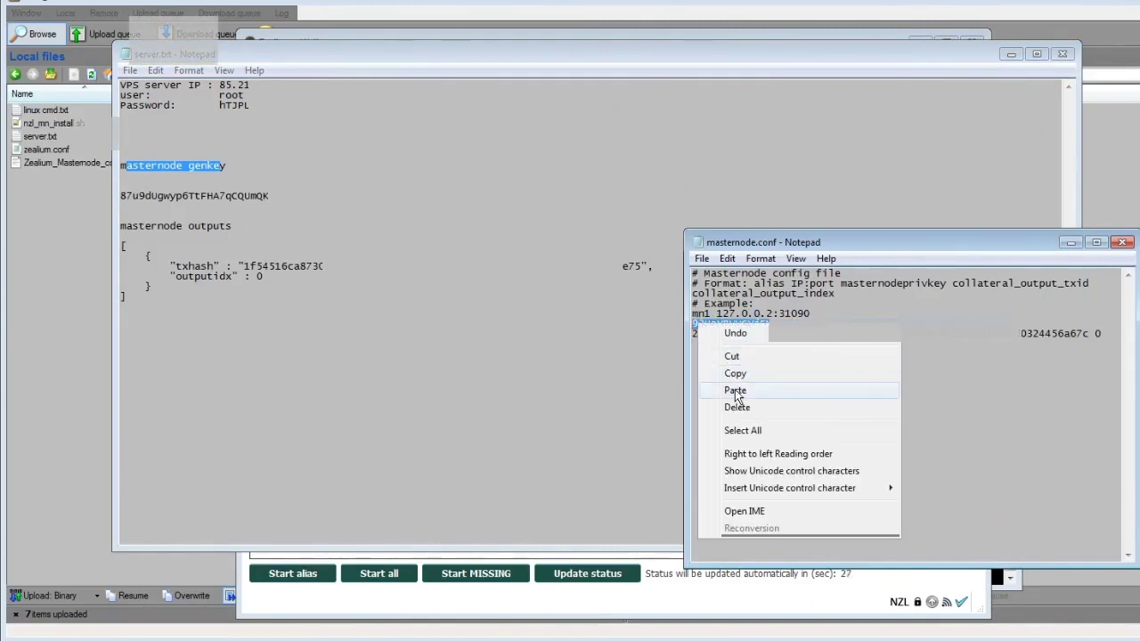
{"action": "left_click", "coordinate": [736, 392]}
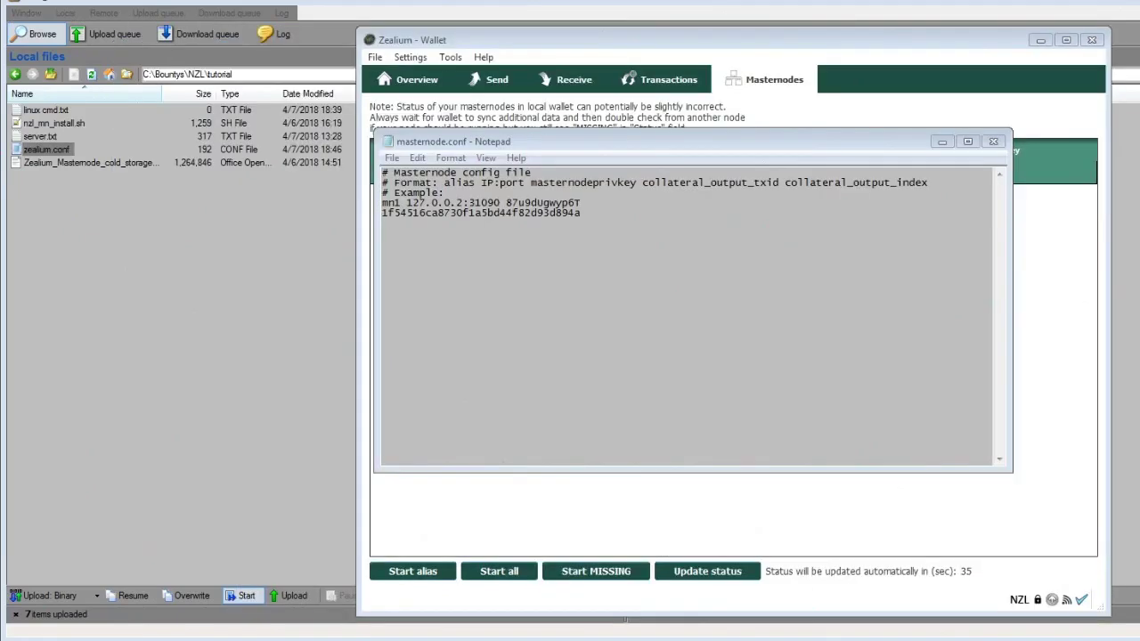
- Replace the example IP 127.0.0.2 on the mn1 line with the VPS IP
{"action": "key", "text": "alt+Tab"}
{"action": "left_click_drag", "start_coordinate": [109, 121], "coordinate": [134, 122]}
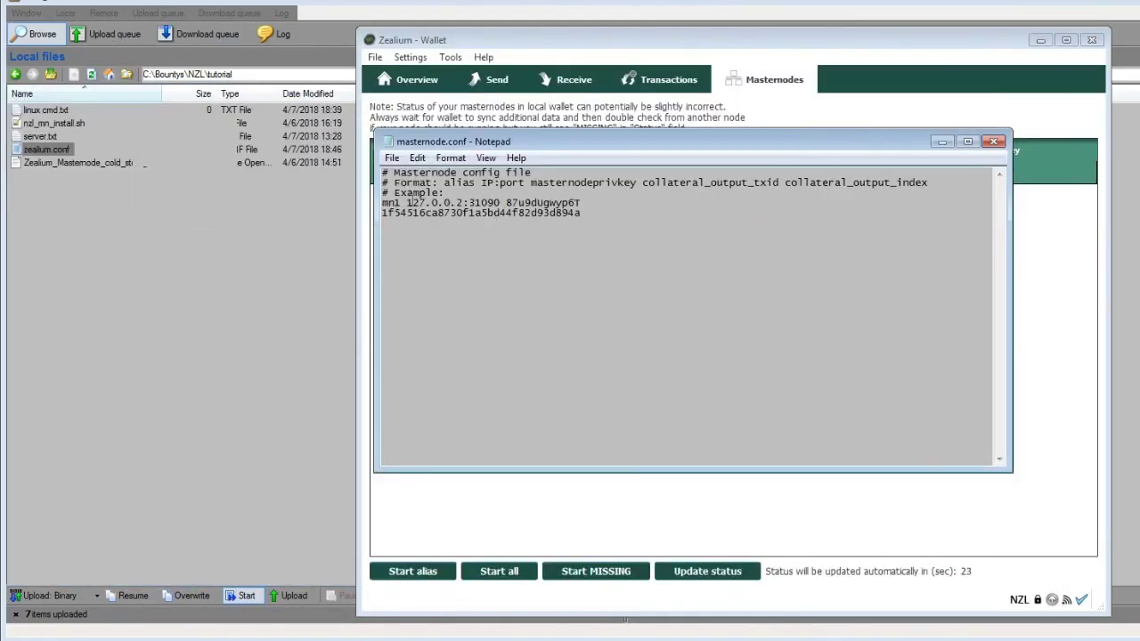
{"action": "double_click", "coordinate": [394, 204]}
{"action": "left_click_drag", "start_coordinate": [407, 203], "coordinate": [435, 203]}
{"action": "right_click", "coordinate": [455, 202]}
{"action": "left_click", "coordinate": [481, 270]}
- Check the key and txid, save masternode.conf, and close the wallet and Notepad
{"action": "left_click_drag", "start_coordinate": [538, 203], "coordinate": [853, 203]}
{"action": "double_click", "coordinate": [481, 213]}
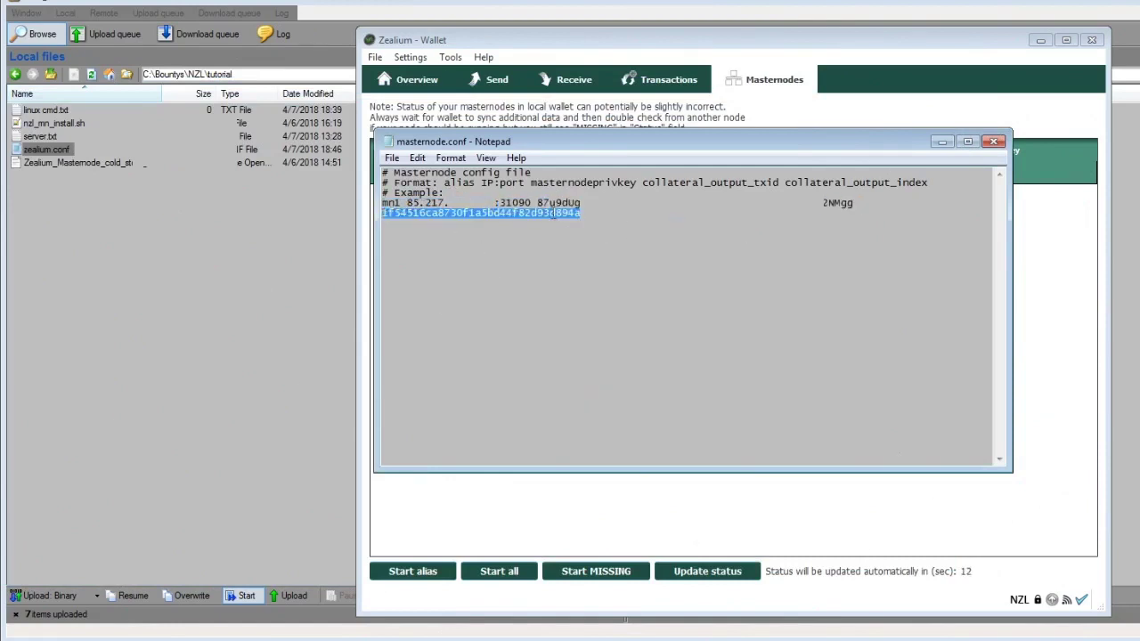
{"action": "left_click", "coordinate": [579, 213]}
{"action": "left_click", "coordinate": [392, 158]}
{"action": "left_click", "coordinate": [394, 210]}
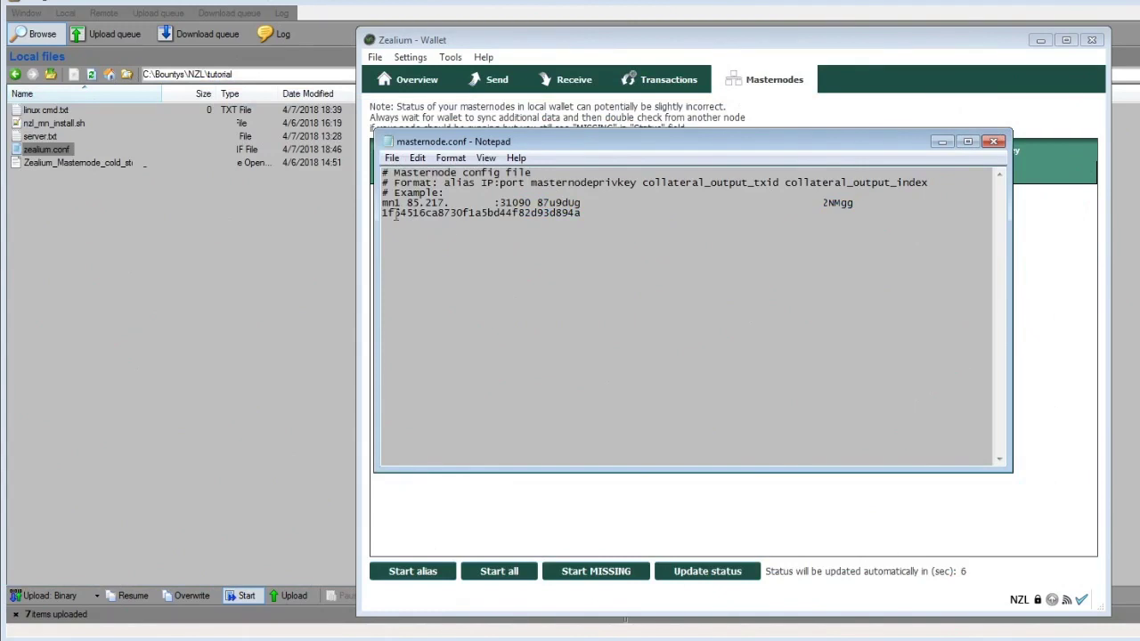
{"action": "left_click", "coordinate": [1091, 41]}
{"action": "left_click", "coordinate": [993, 141]}
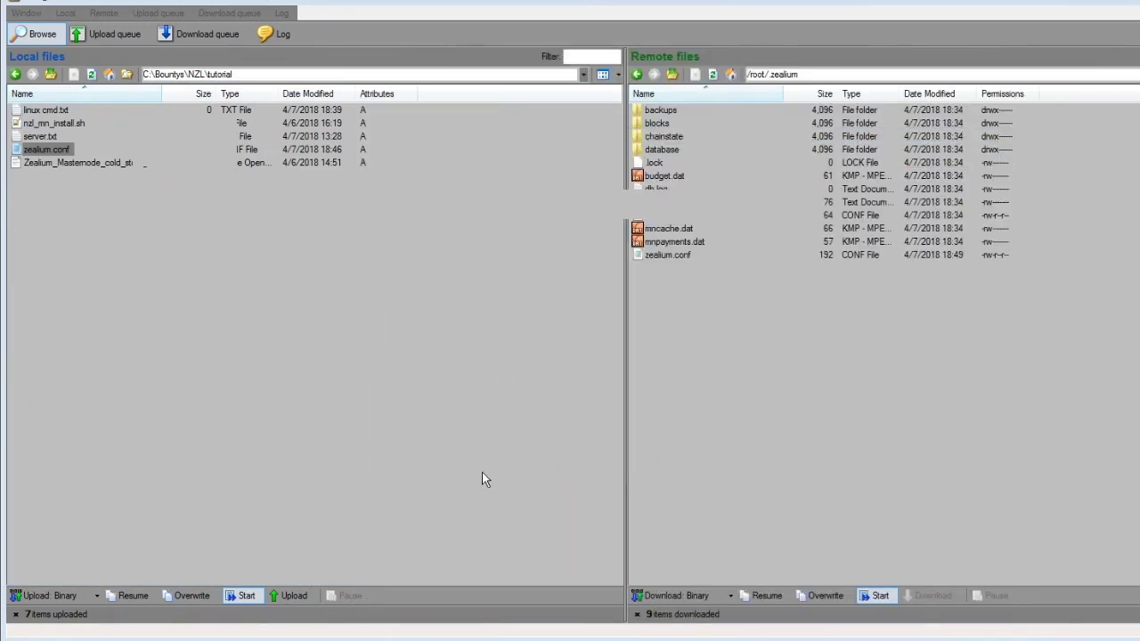
- Launch the Zealium wallet and view the Masternodes list showing mn1 as MISSING
{"action": "left_click", "coordinate": [298, 632]}
{"action": "double_click", "coordinate": [620, 389]}
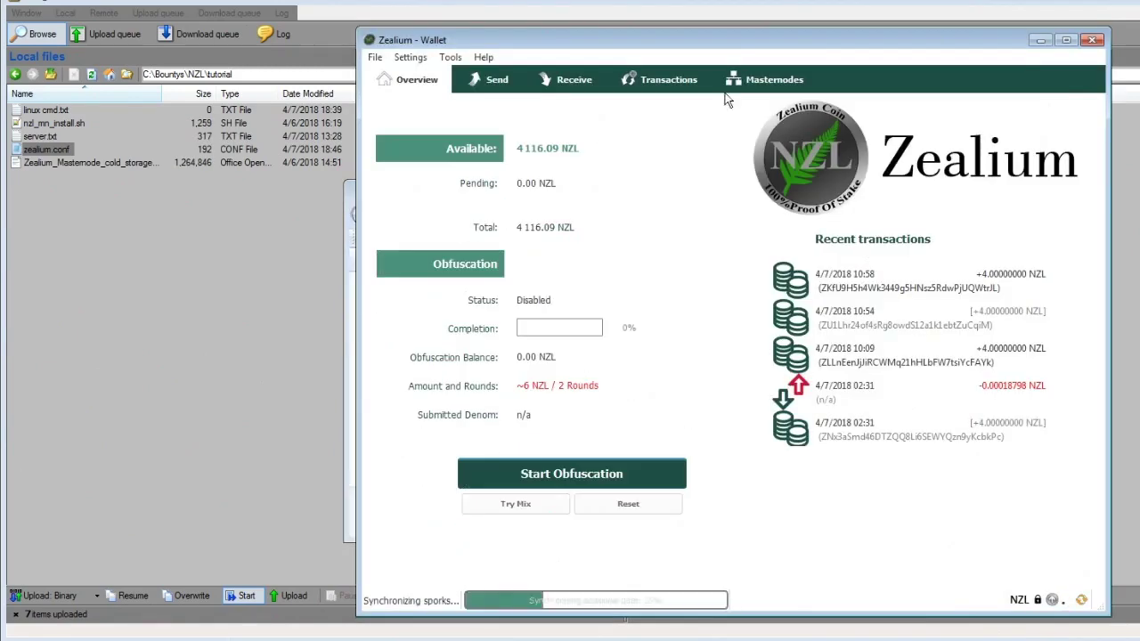
{"action": "left_click", "coordinate": [773, 82]}
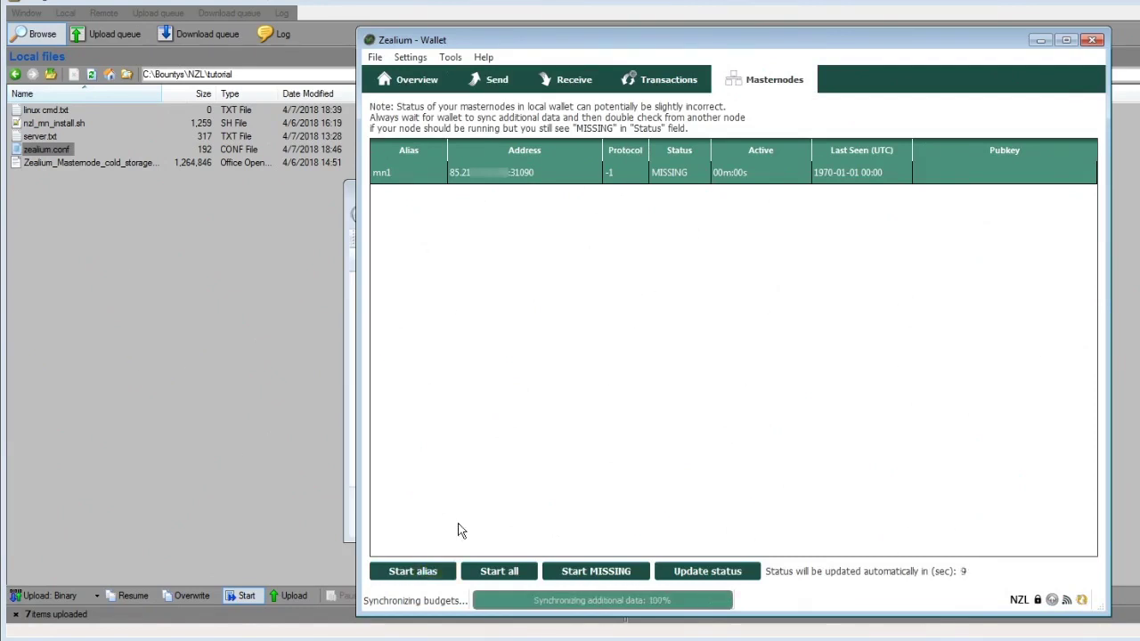
- Try starting the mn1 alias, unlocking the wallet with its passphrase; it fails with 'Invalid IP address'
{"action": "left_click", "coordinate": [432, 574]}
{"action": "left_click", "coordinate": [755, 349]}
{"action": "type", "text": "•••••••••"}
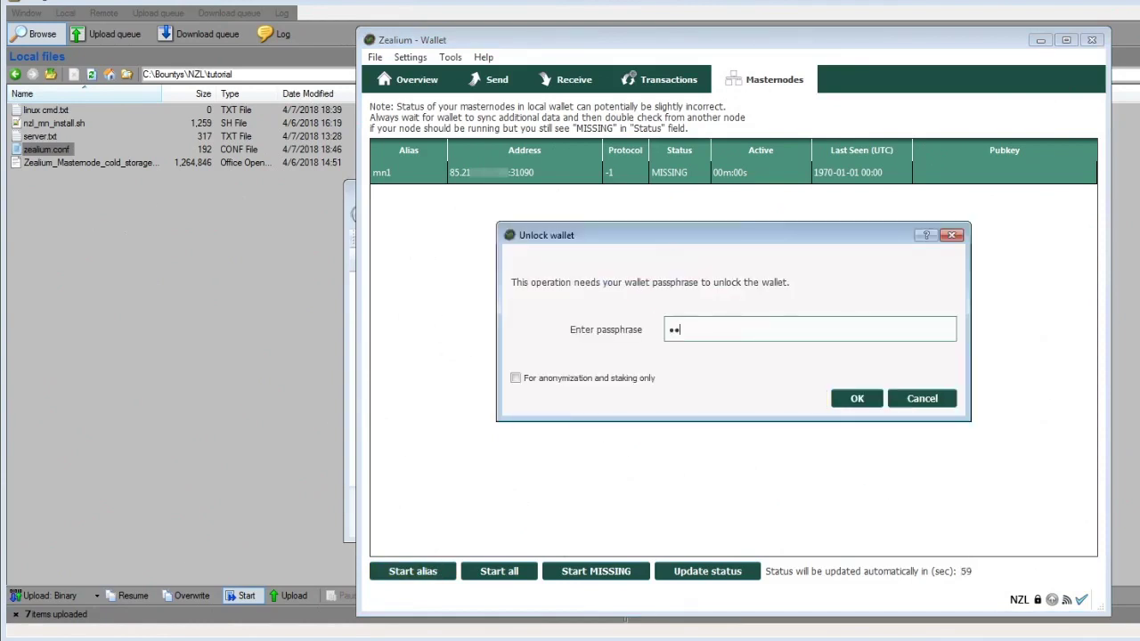
{"action": "left_click", "coordinate": [857, 399]}
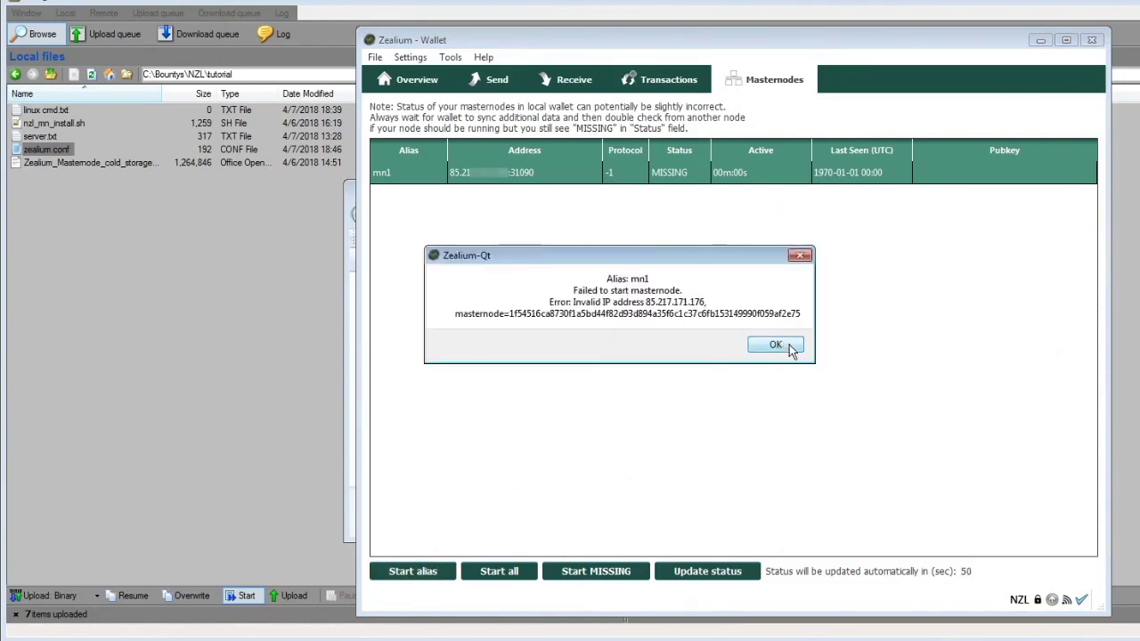
{"action": "left_click", "coordinate": [783, 347]}
- Try Start all masternodes and dismiss the failed result
{"action": "left_click", "coordinate": [498, 571]}
{"action": "left_click", "coordinate": [753, 351]}
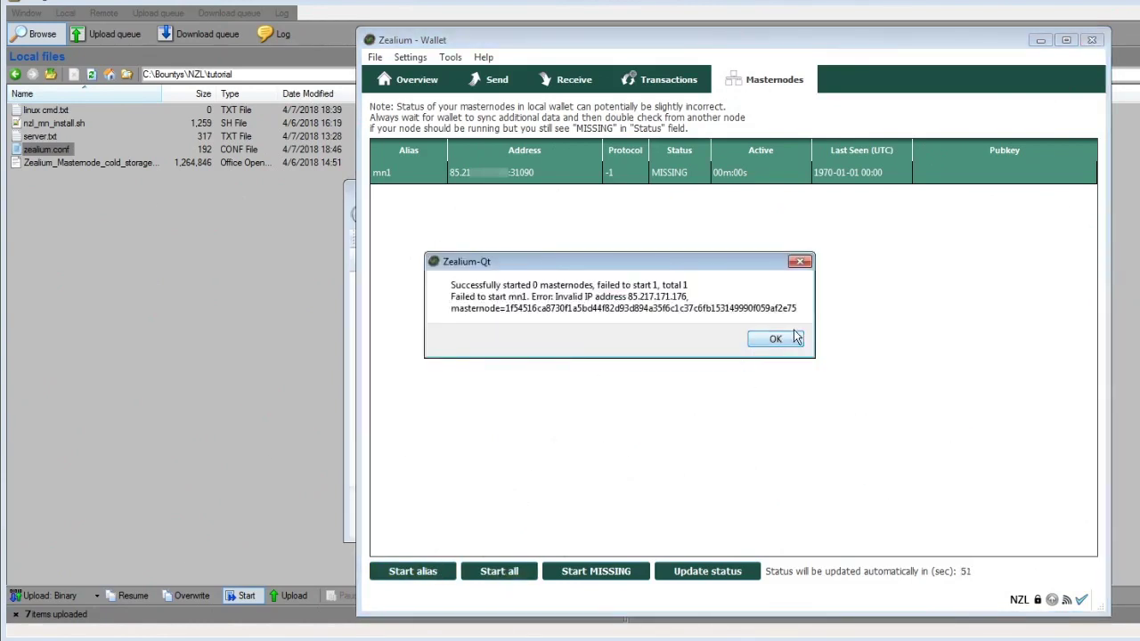
{"action": "left_click", "coordinate": [770, 416]}
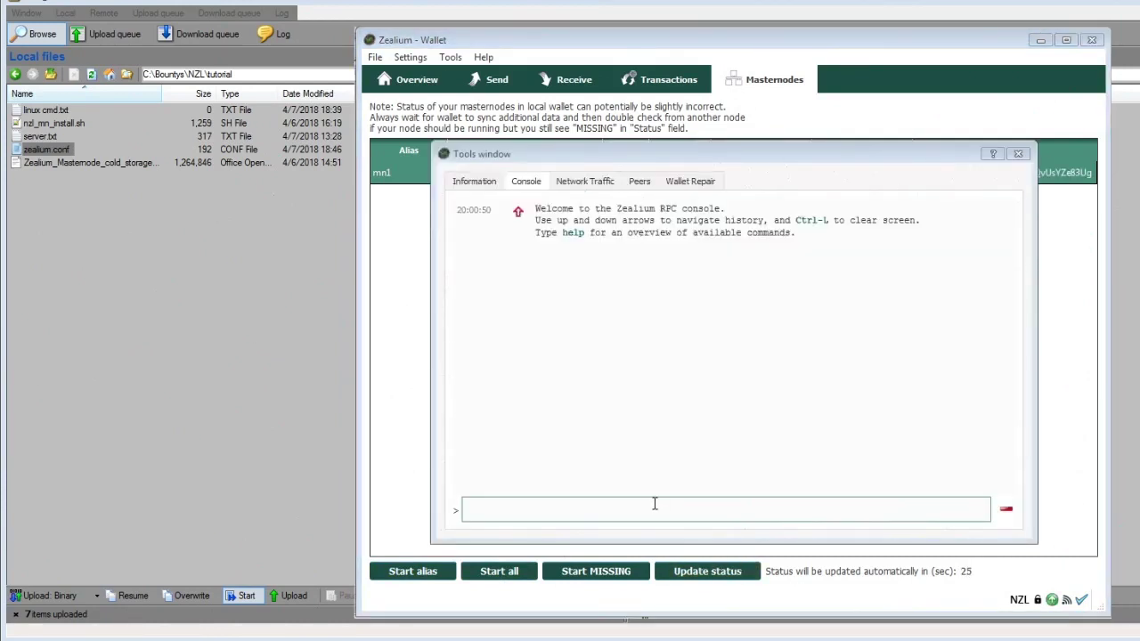
- Run 'masternode start-missing NODE' in the console, then close it to see mn1 ENABLED
{"action": "left_click", "coordinate": [654, 505]}
{"action": "key", "text": "ctrl+v"}
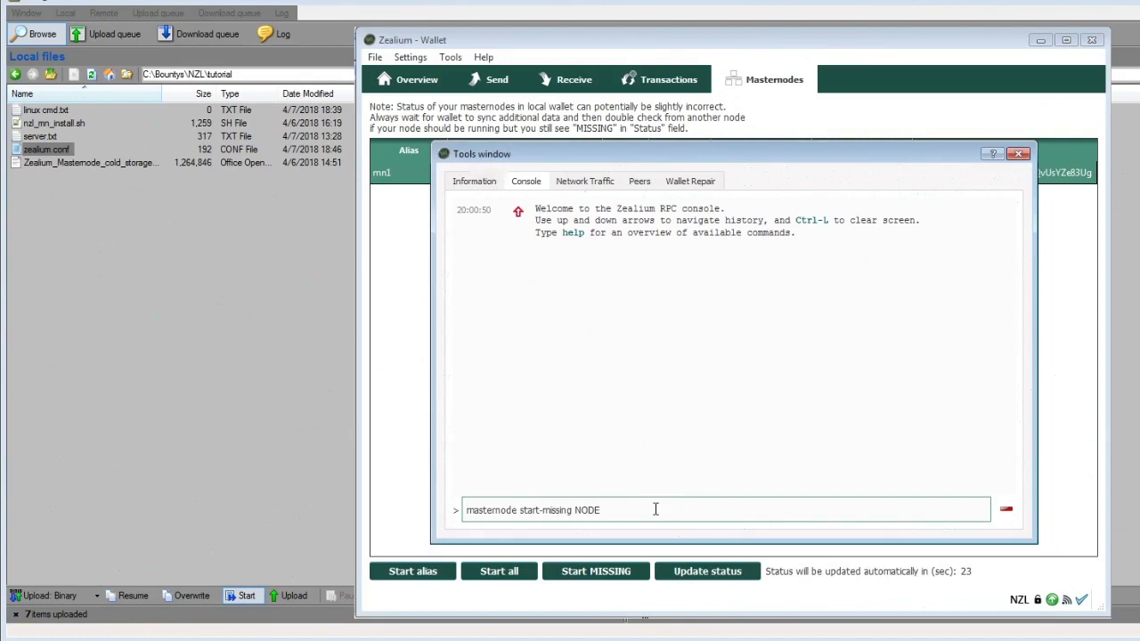
{"action": "key", "text": "Return"}
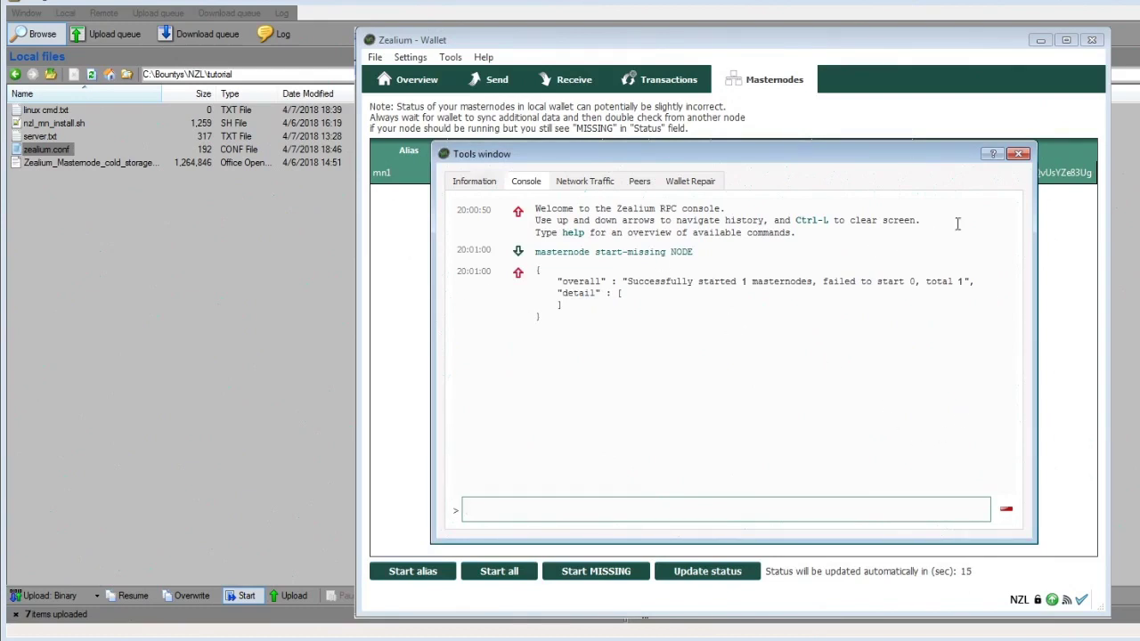
{"action": "left_click", "coordinate": [1018, 153]}
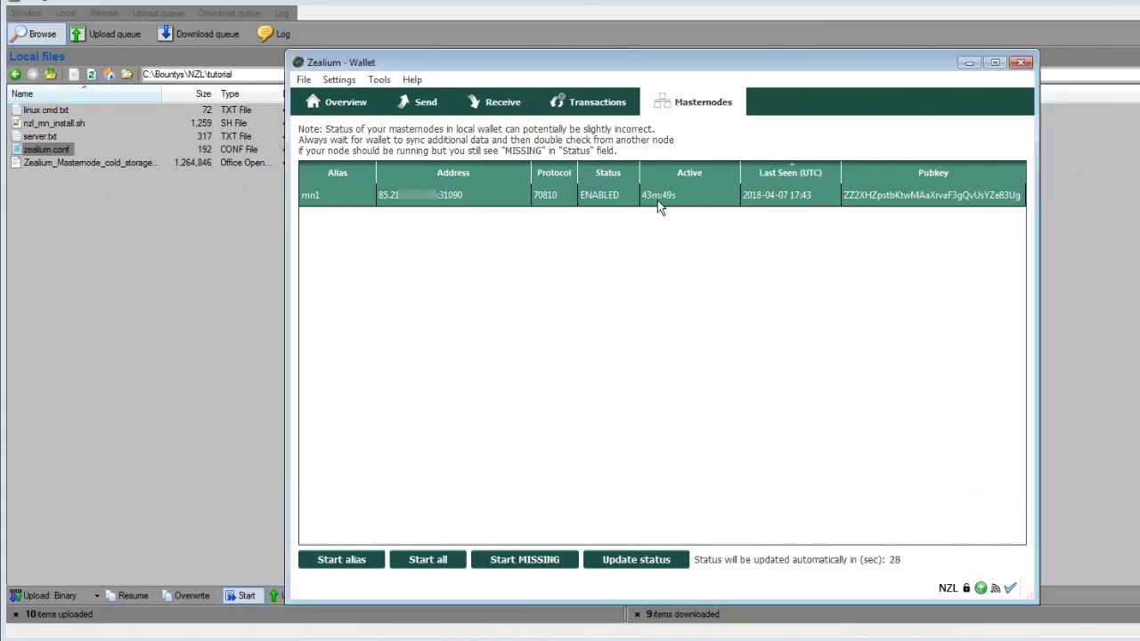
{"action": "left_click", "coordinate": [427, 103]}
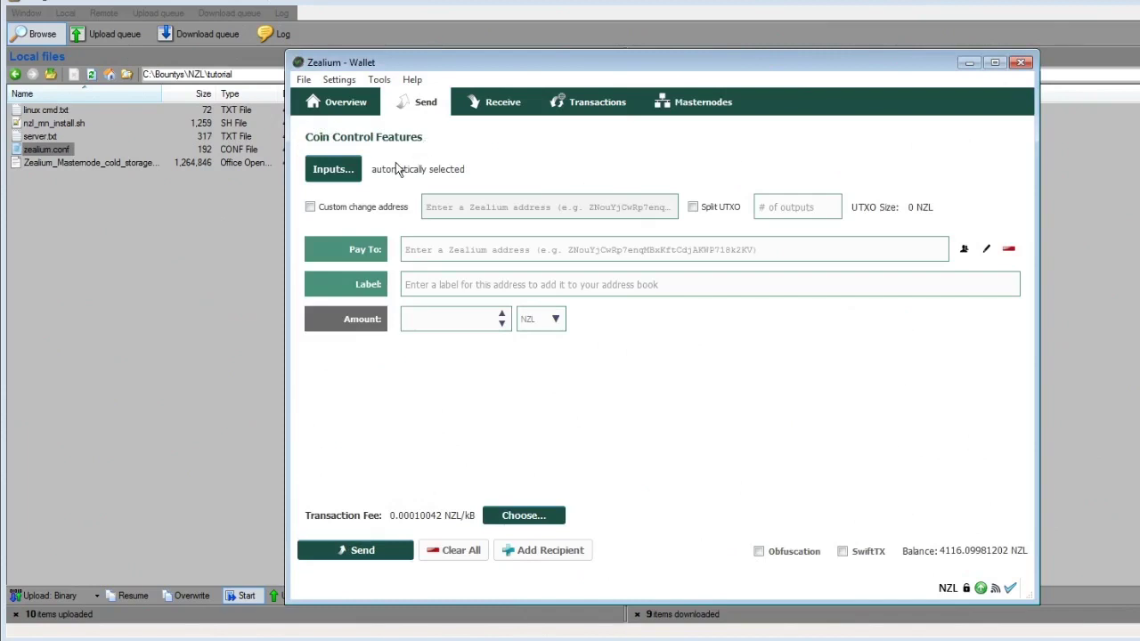
{"action": "left_click", "coordinate": [347, 168]}
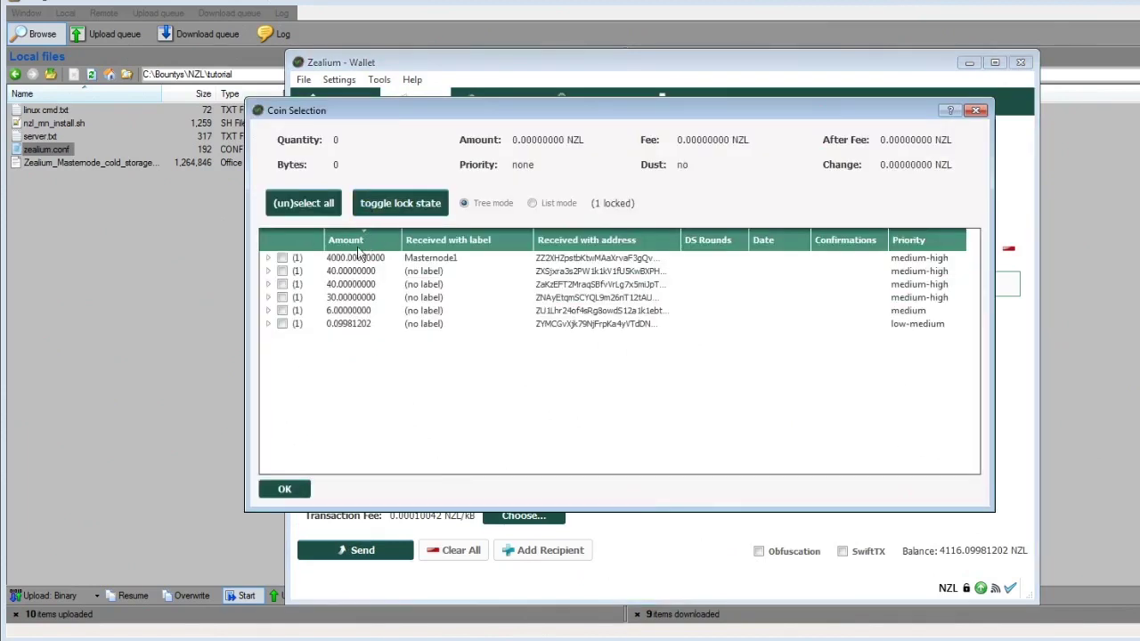
{"action": "left_click", "coordinate": [532, 204]}
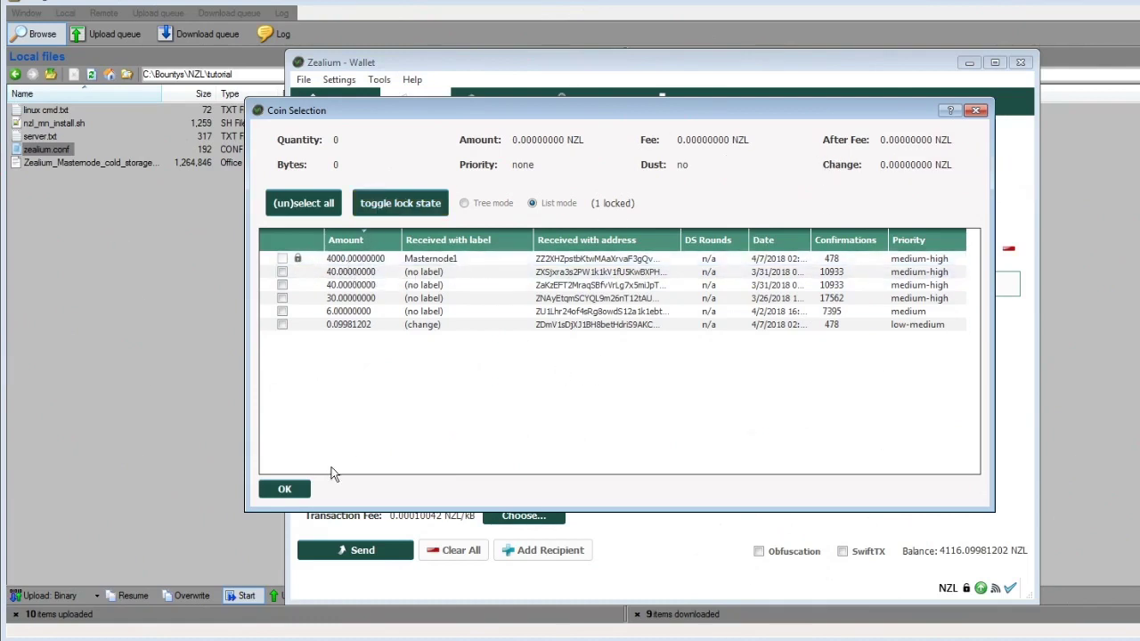
{"action": "left_click", "coordinate": [289, 492]}
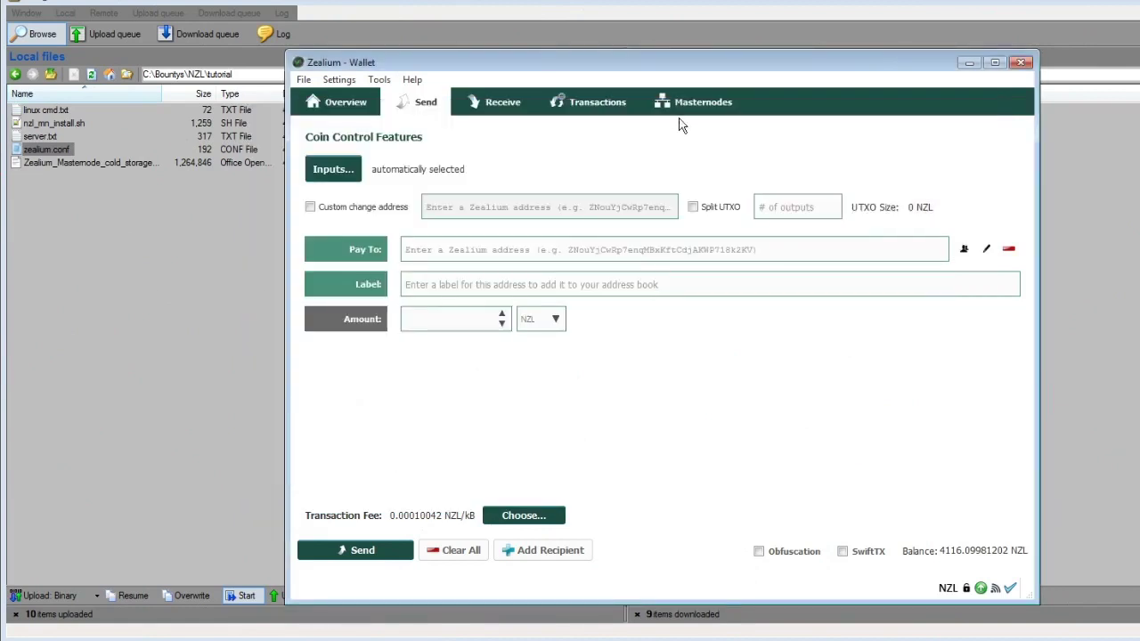
{"action": "left_click", "coordinate": [687, 103]}
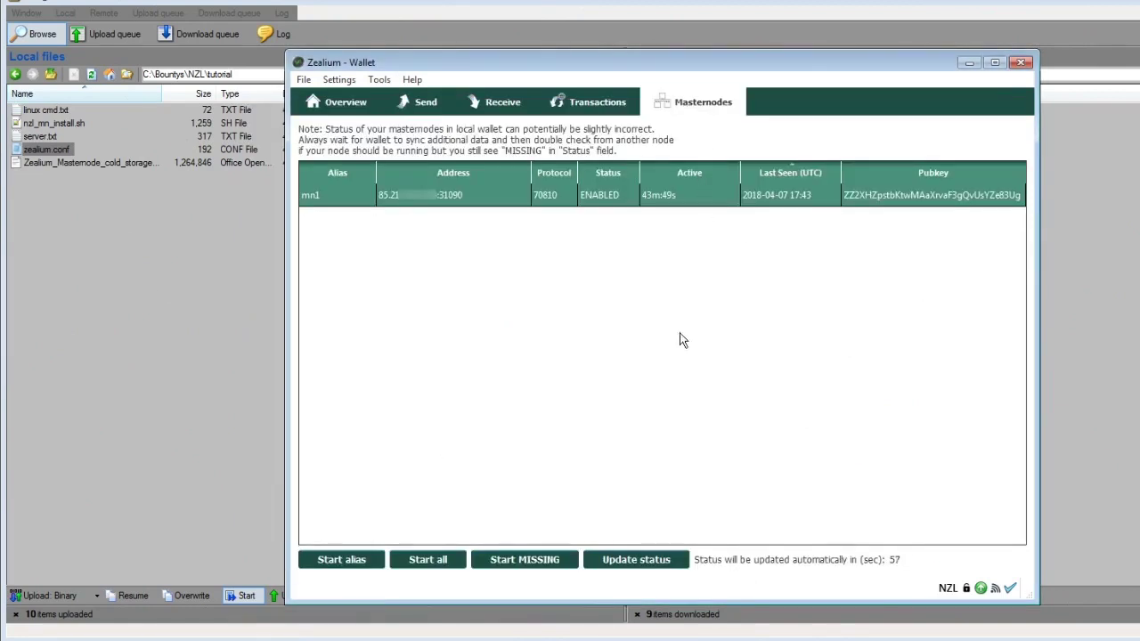